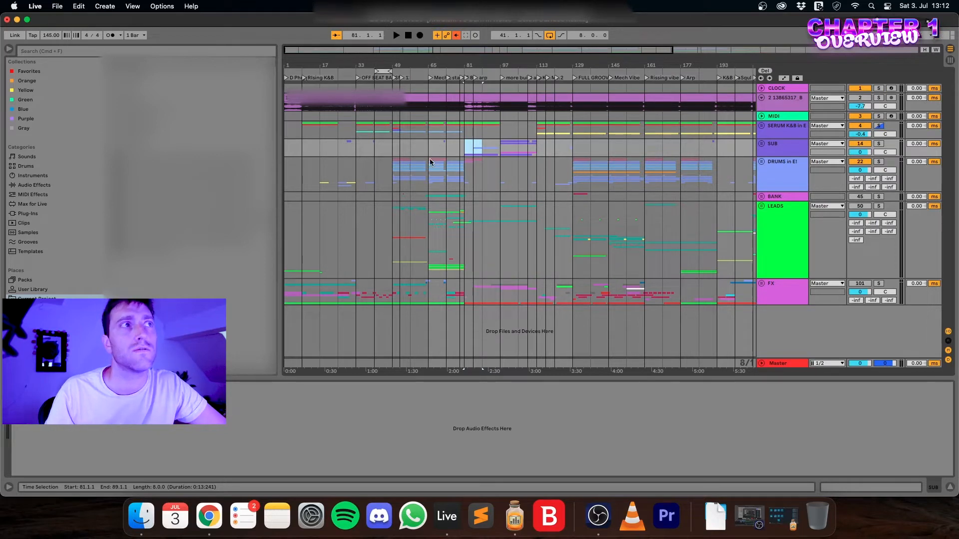
- Select the loop section from bar 41 to bar 49 and unfold the SERUM K&B group track
scroll(395, 161, "up", 3)
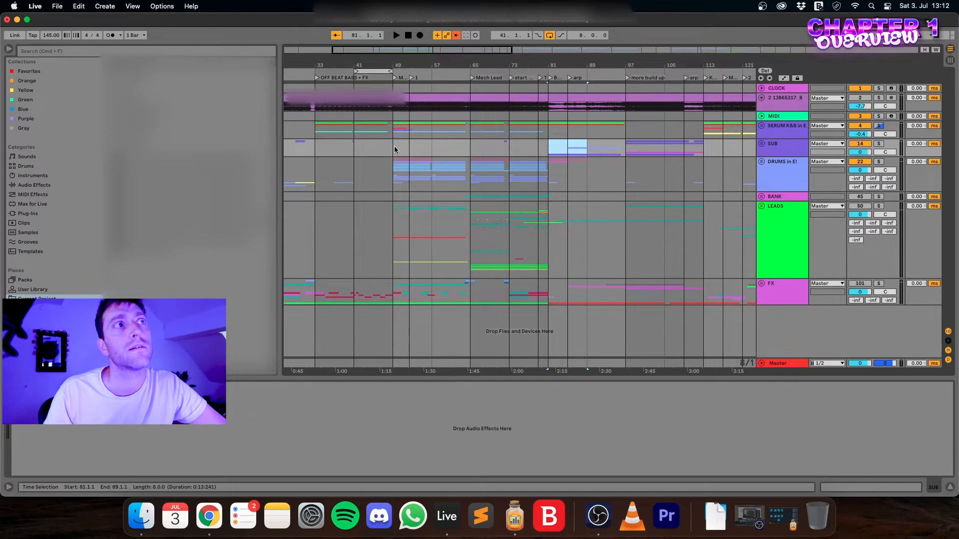
left_click(374, 71)
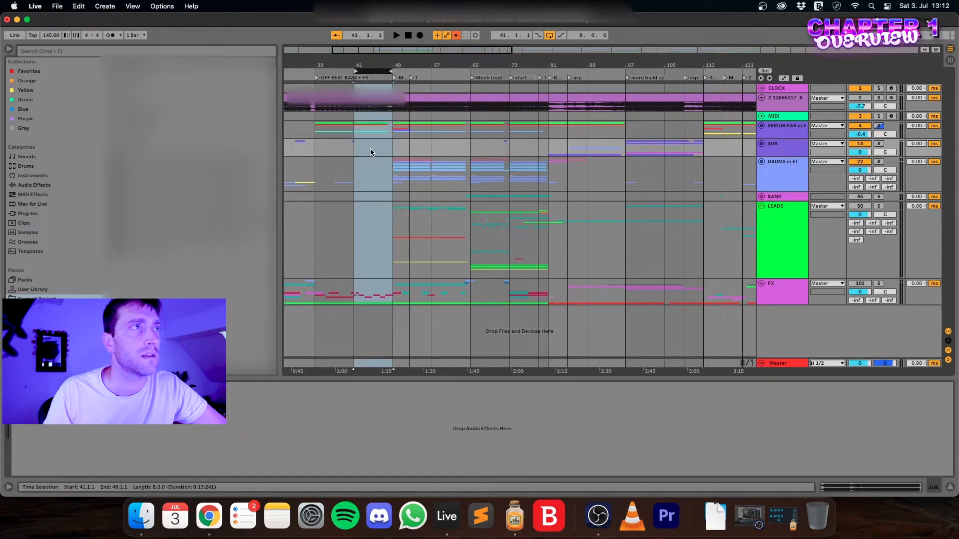
left_click(761, 126)
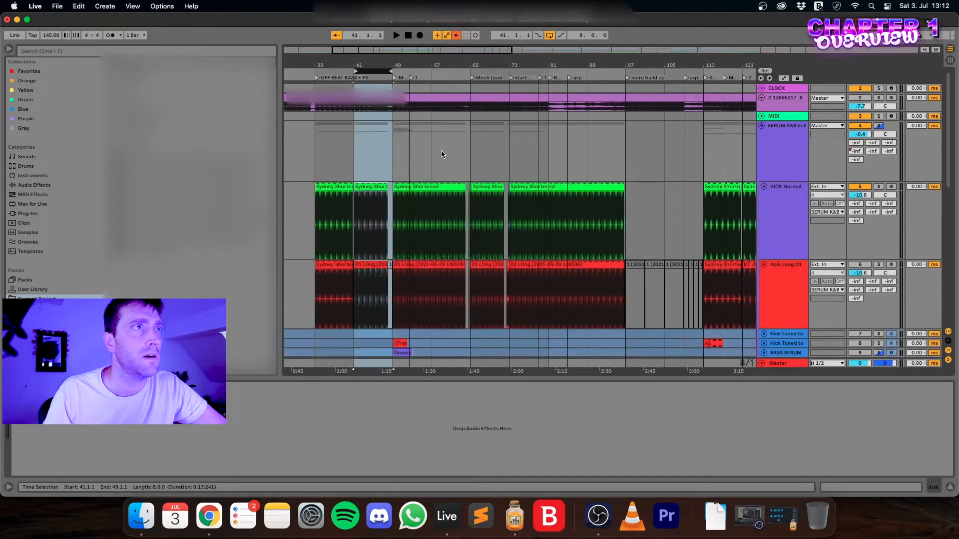
- Examine the Bass OFFBEAT track's audio clips across the arrangement
scroll(372, 204, "down", 5)
scroll(371, 205, "up", 5)
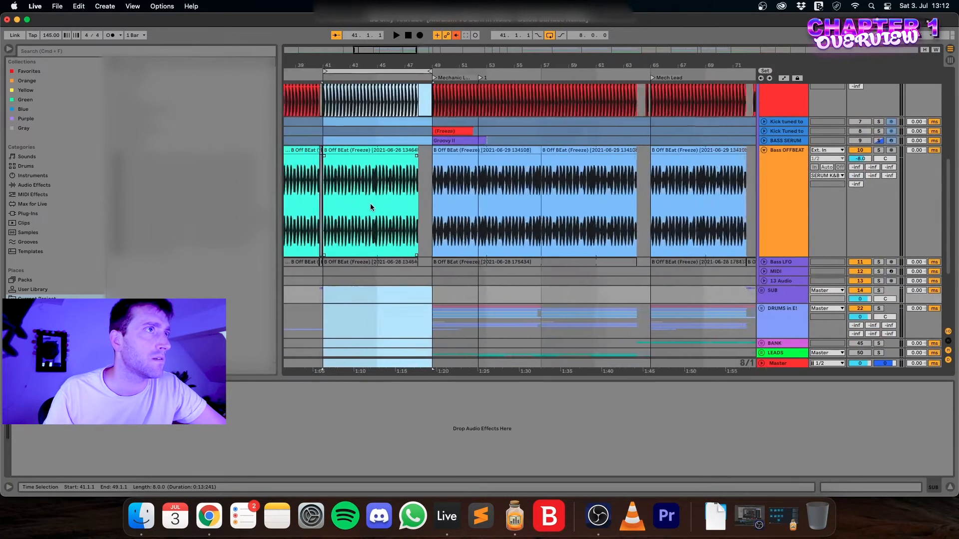
scroll(426, 163, "left", 1)
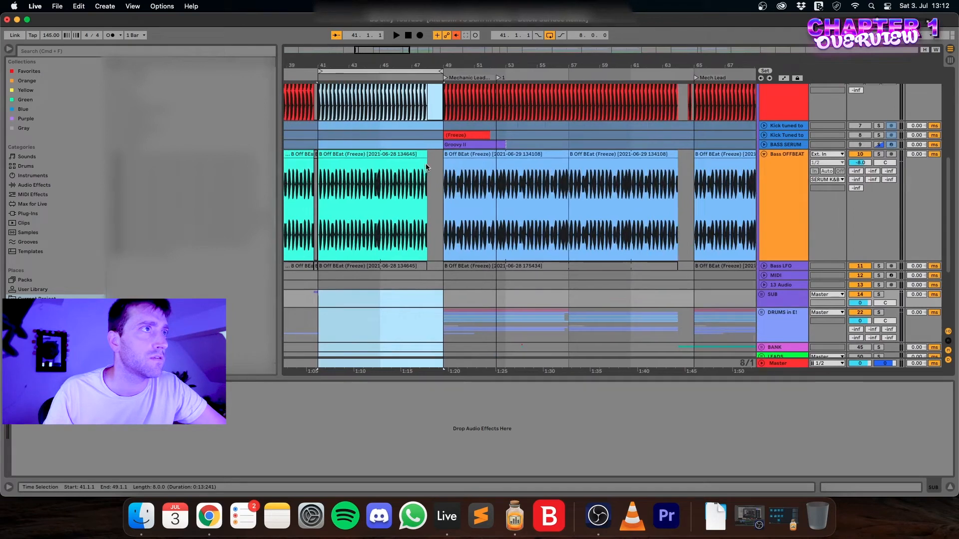
scroll(376, 157, "down", 2)
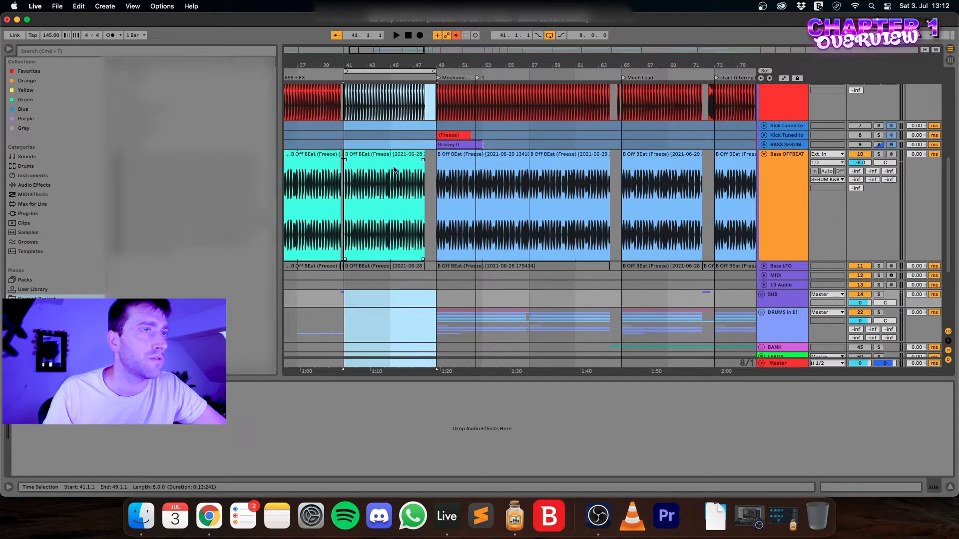
scroll(377, 162, "down", 3)
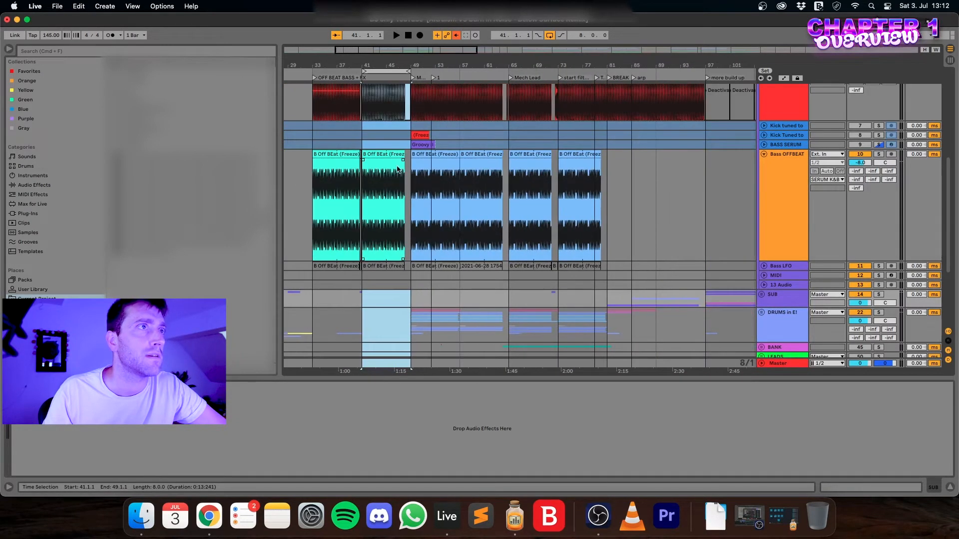
left_click(350, 168)
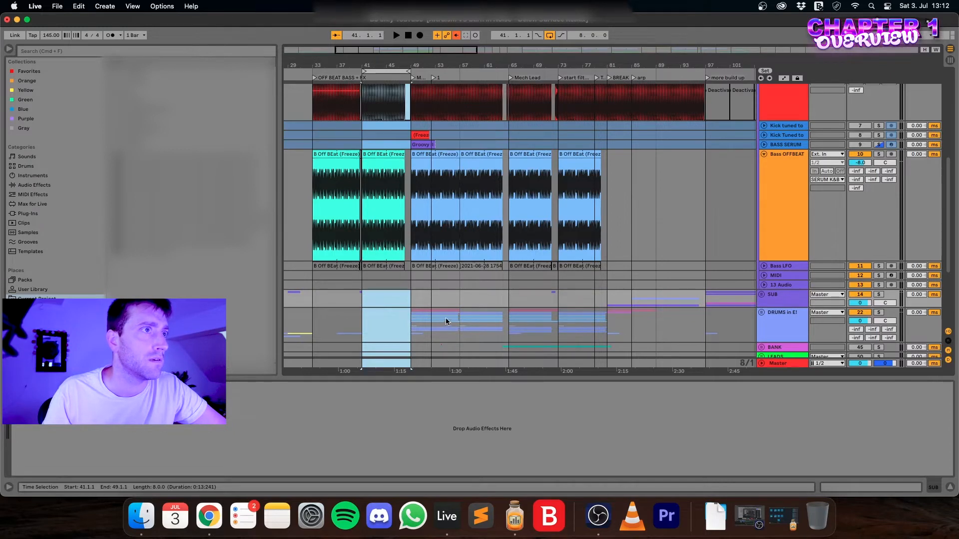
scroll(397, 146, "down", 1)
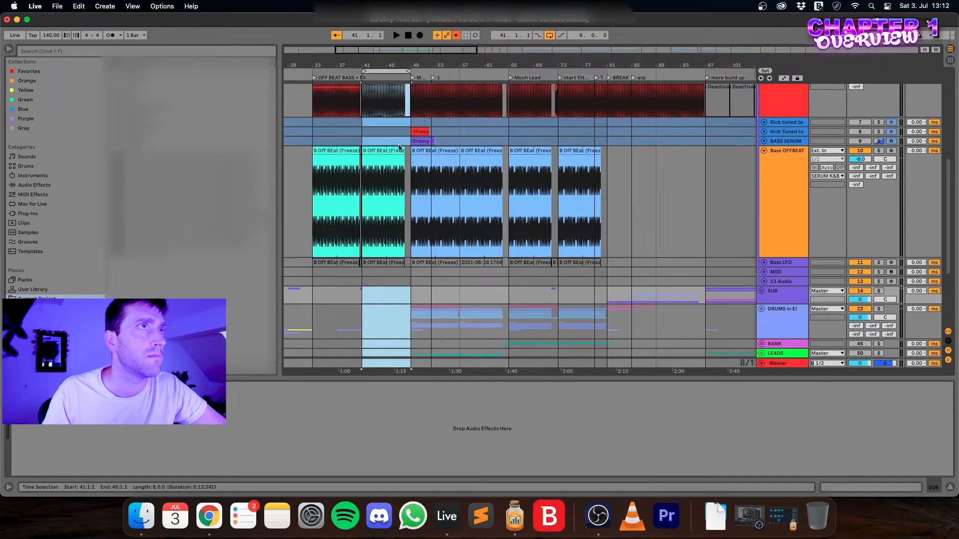
- Play back the looped section from bar 41 to bar 49 to audition the kick and offbeat bass
key("space")
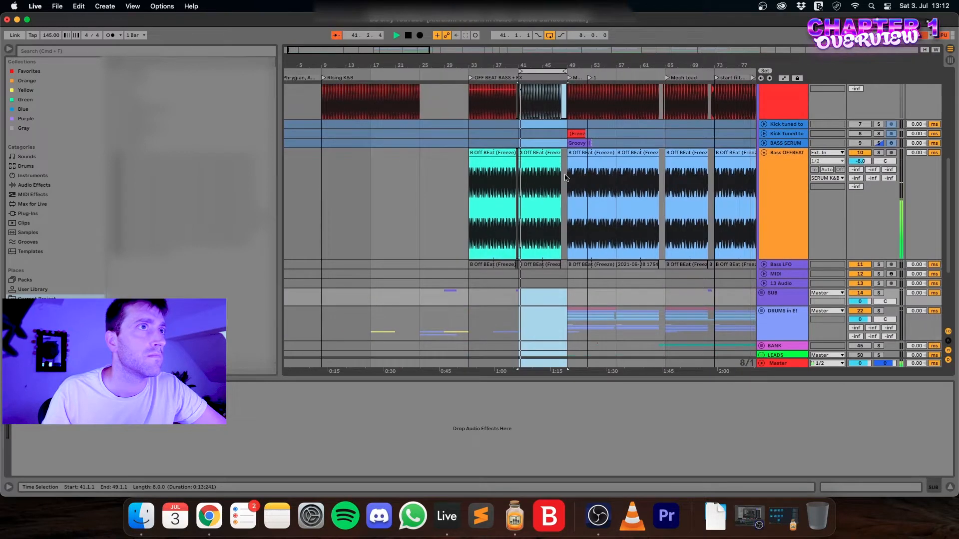
scroll(542, 183, "right", 1)
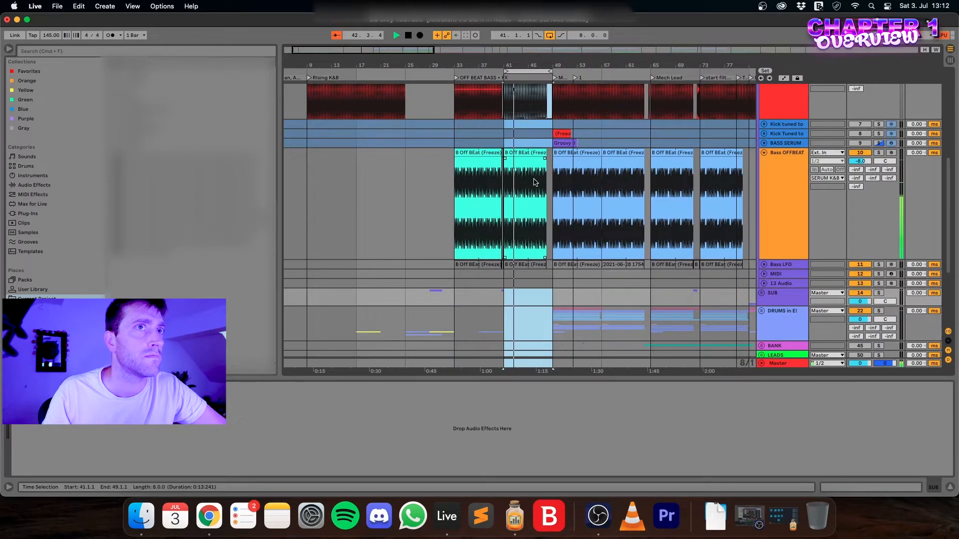
scroll(535, 182, "up", 3)
scroll(535, 200, "up", 3)
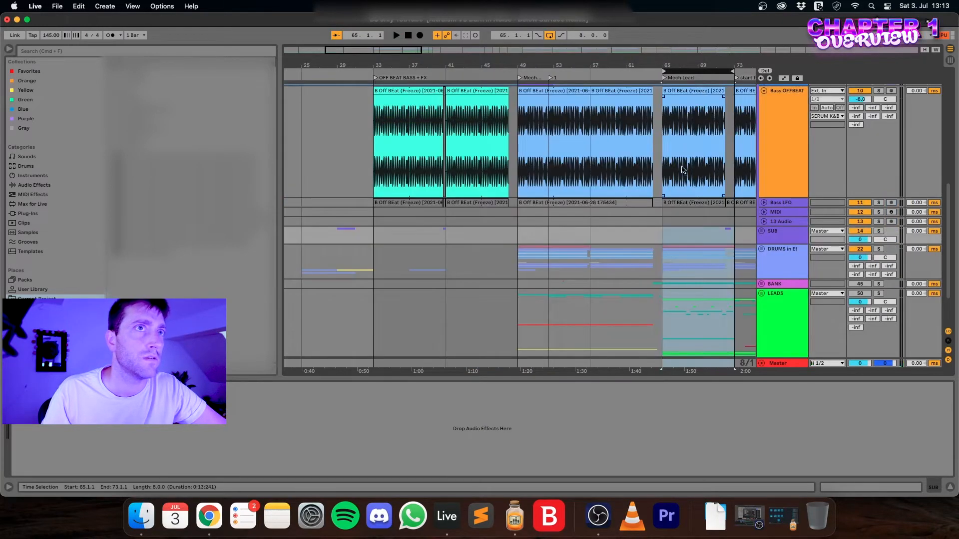
- Play back the looped Mech Lead section from bar 65 to bar 73, then stop playback
scroll(689, 152, "right", 5)
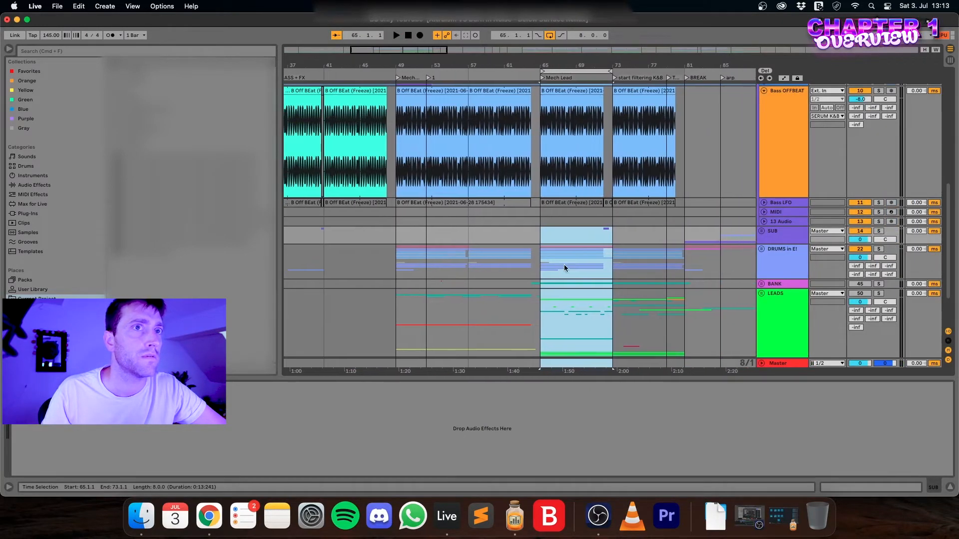
key("space")
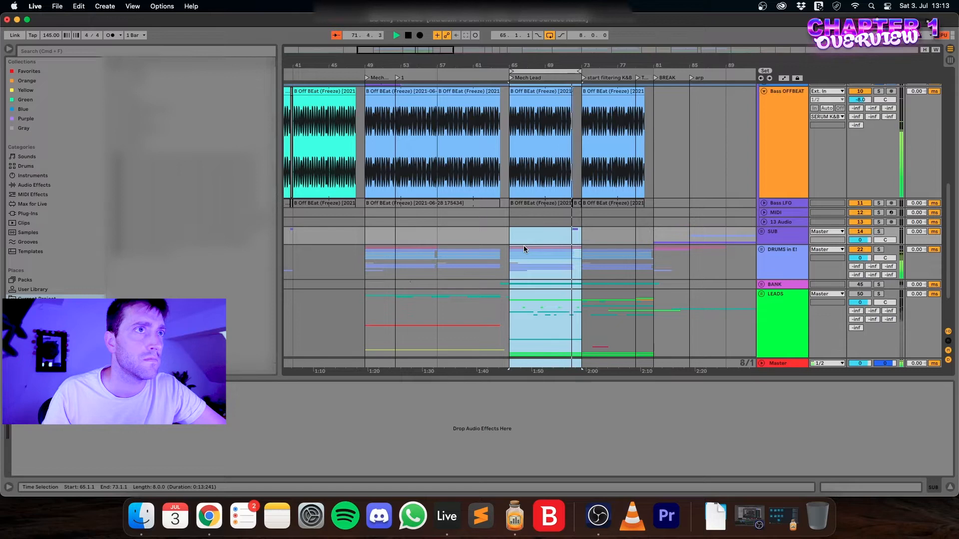
key("space")
- Look over the whole arrangement and select the Bass OFFBEAT track to show its device chain
scroll(524, 242, "down", 10)
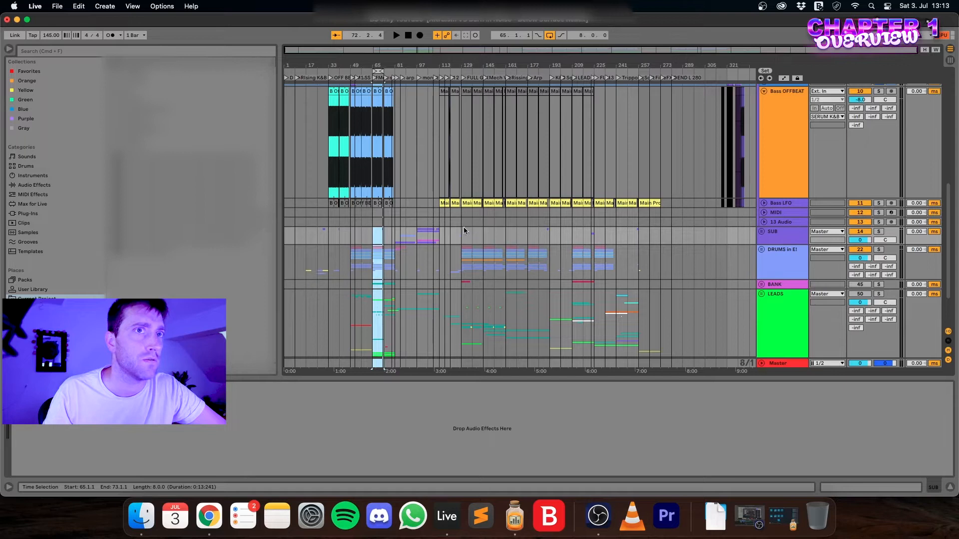
scroll(445, 148, "up", 1)
scroll(445, 148, "up", 2)
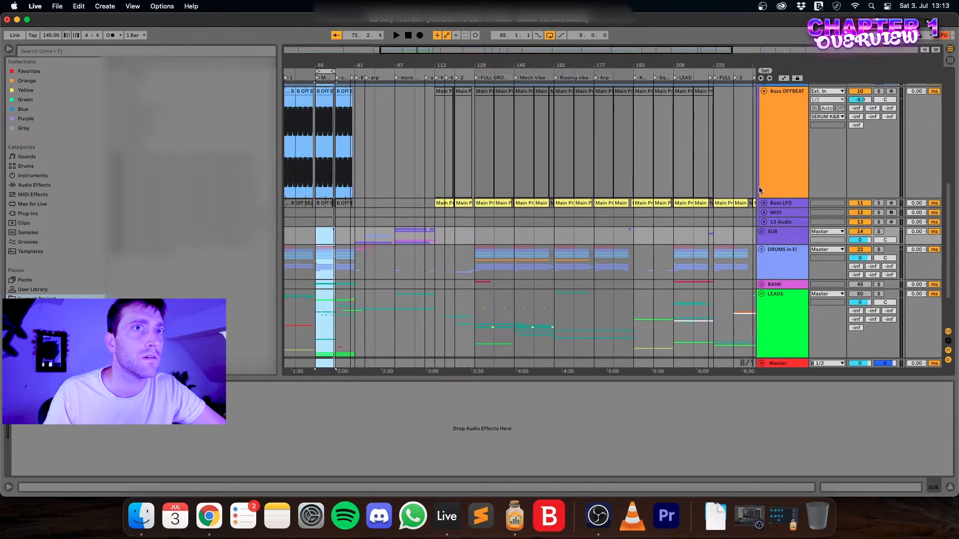
scroll(783, 169, "up", 5)
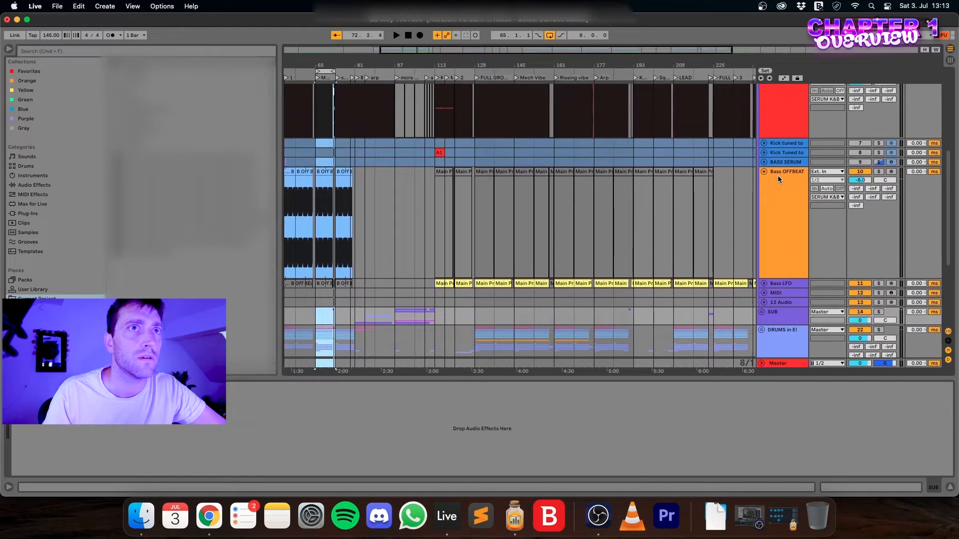
left_click(781, 188)
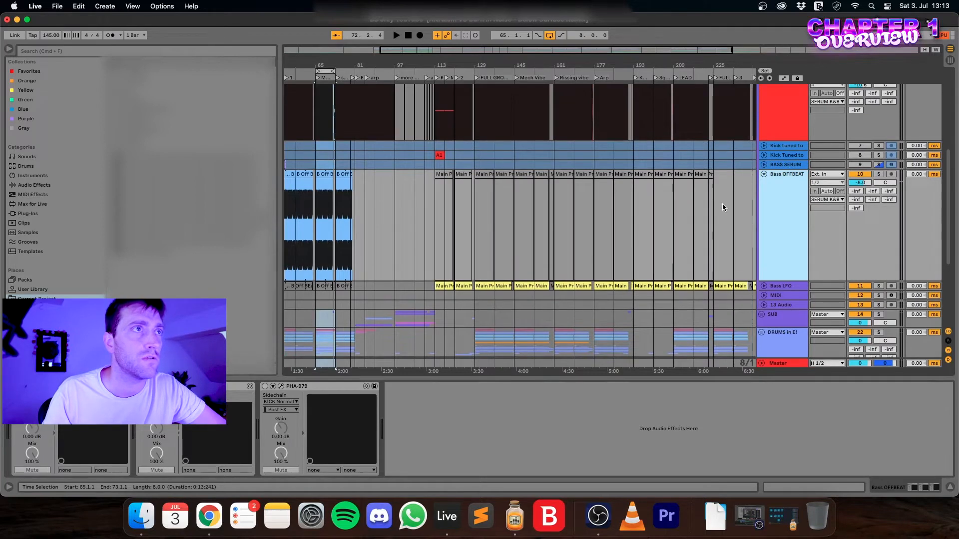
- Unfreeze the BASS SERUM track in Session View and open its Serum instrument
key("Tab")
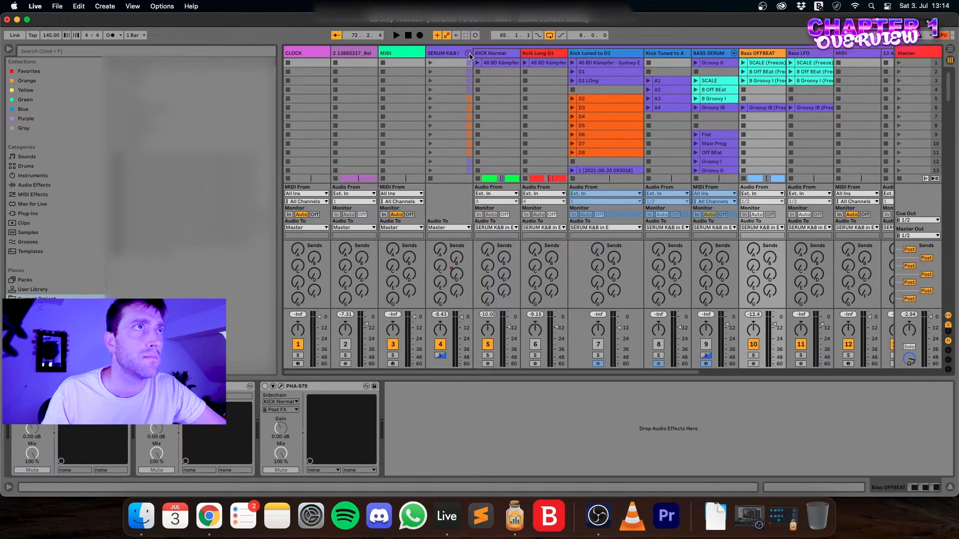
left_click(708, 53)
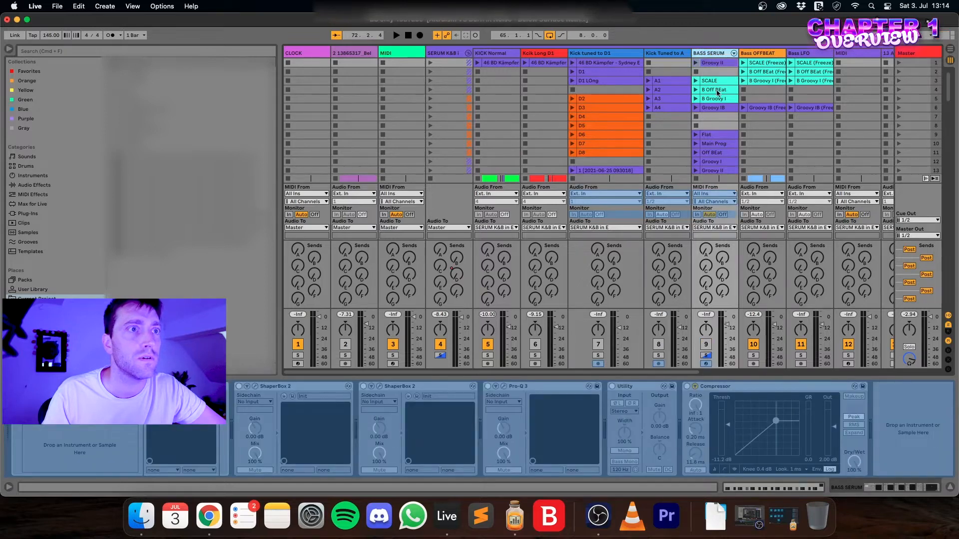
scroll(707, 110, "right", 3)
right_click(640, 55)
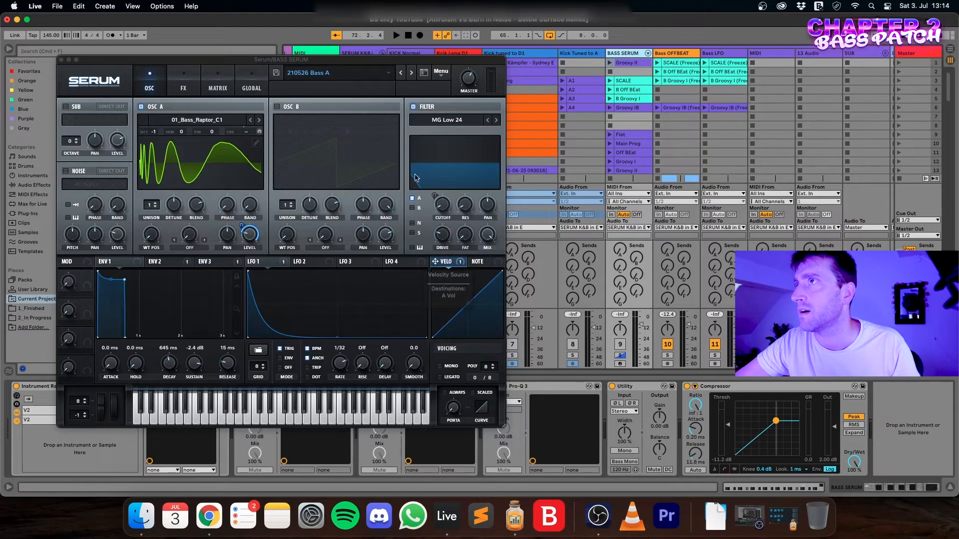
- Inspect the ENV 2, ENV 3 and ENV 1 envelopes of the Serum bass patch with the envelope zoom locked
left_click(180, 260)
left_click(206, 261)
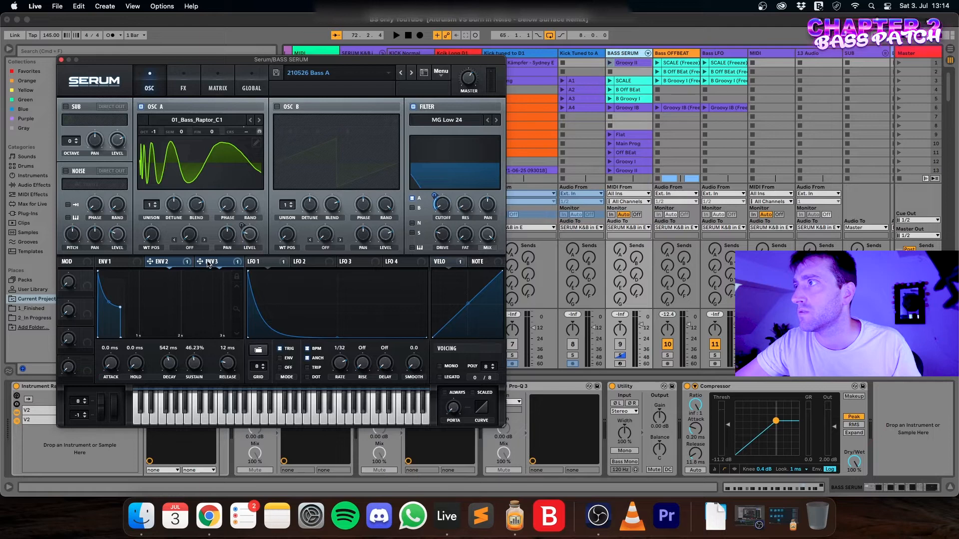
left_click(236, 276)
left_click(168, 264)
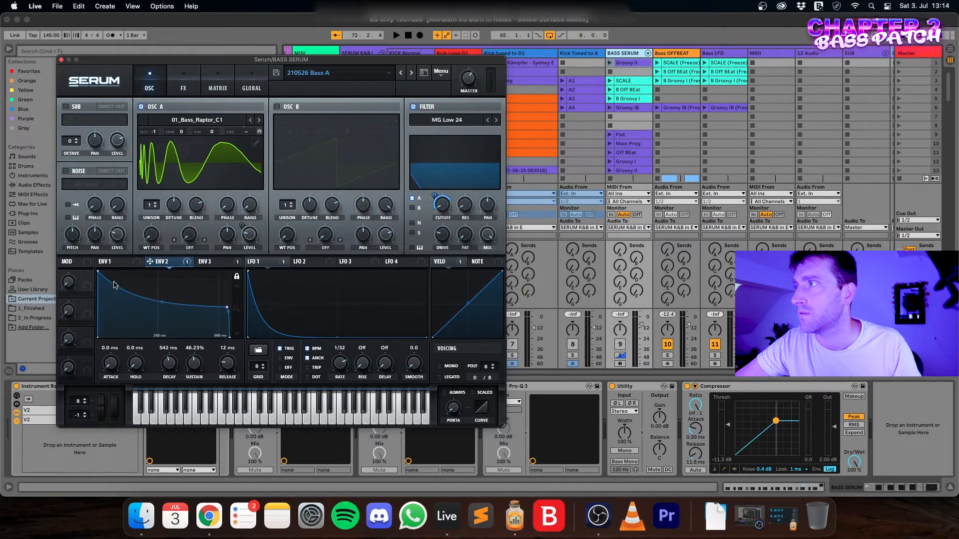
left_click(108, 262)
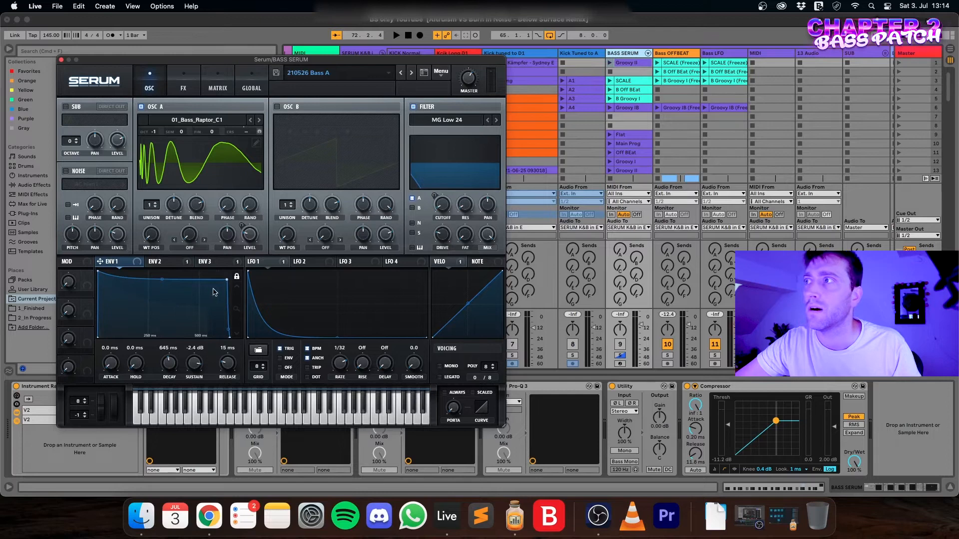
- Review the bass patch's modulation matrix and effects in Serum, then close the plug-in window
left_click(218, 89)
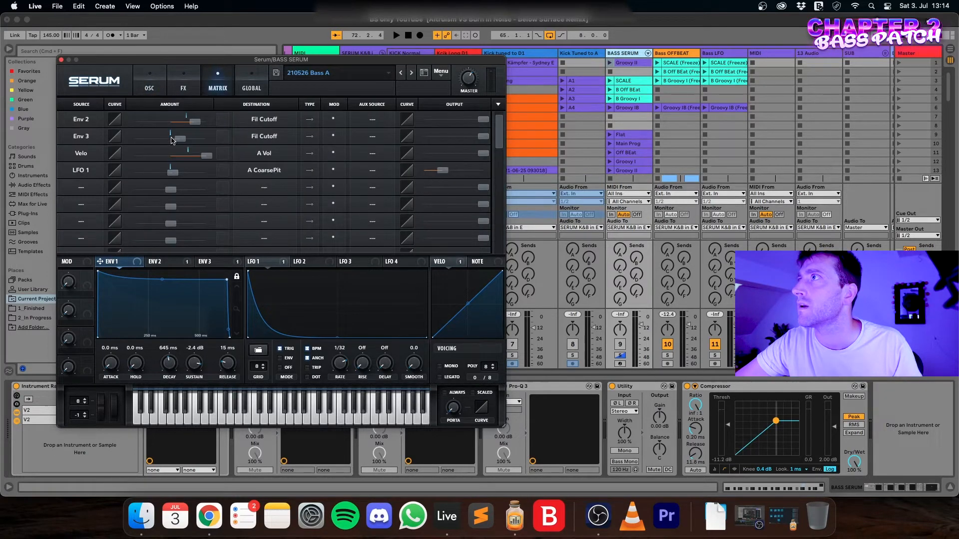
left_click(180, 83)
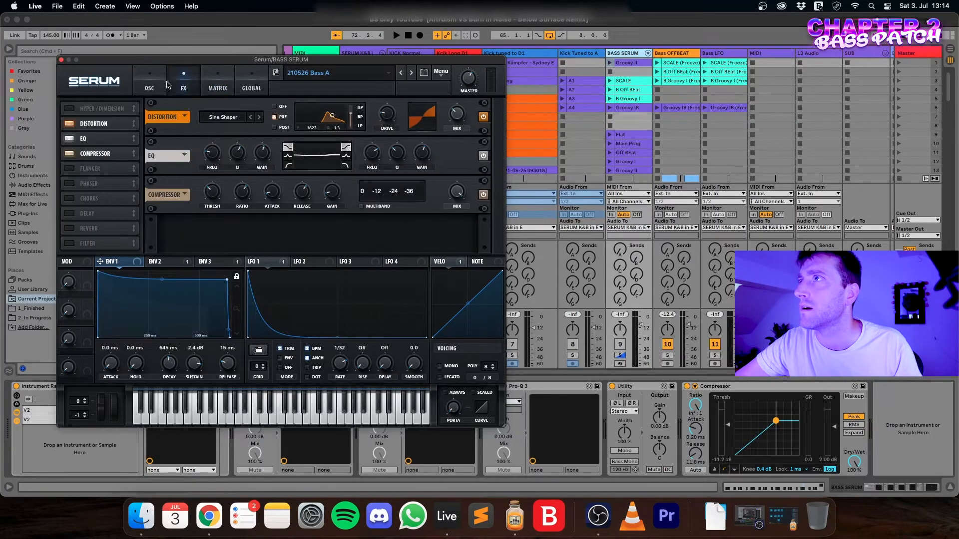
left_click(61, 60)
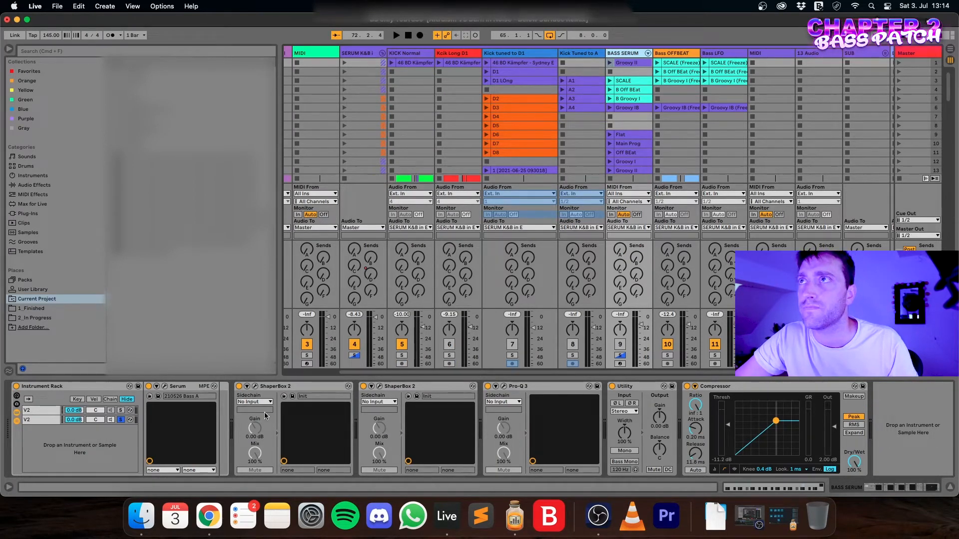
- Open the Flat MIDI clip on the BASS SERUM track and examine its notes down to D1
scroll(580, 108, "right", 3)
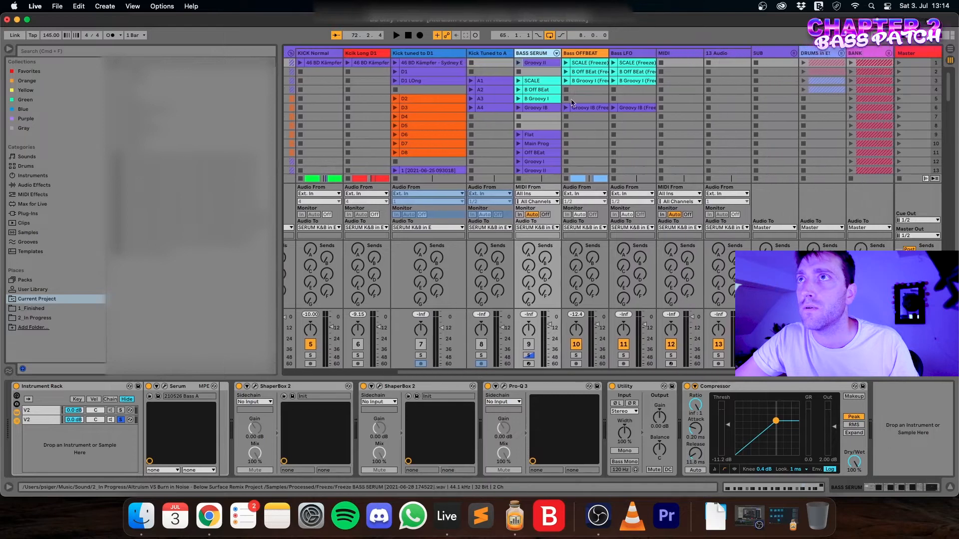
scroll(580, 108, "right", 1)
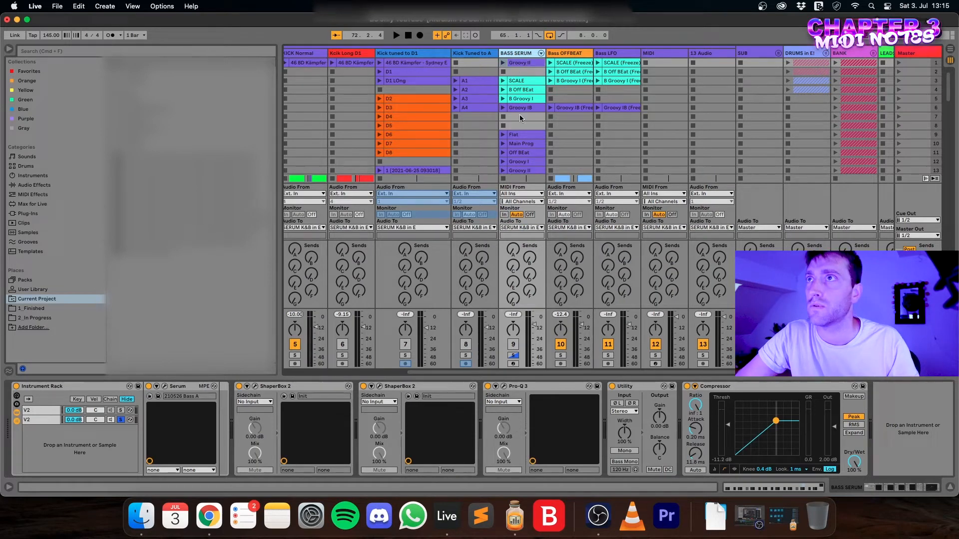
scroll(518, 173, "down", 1)
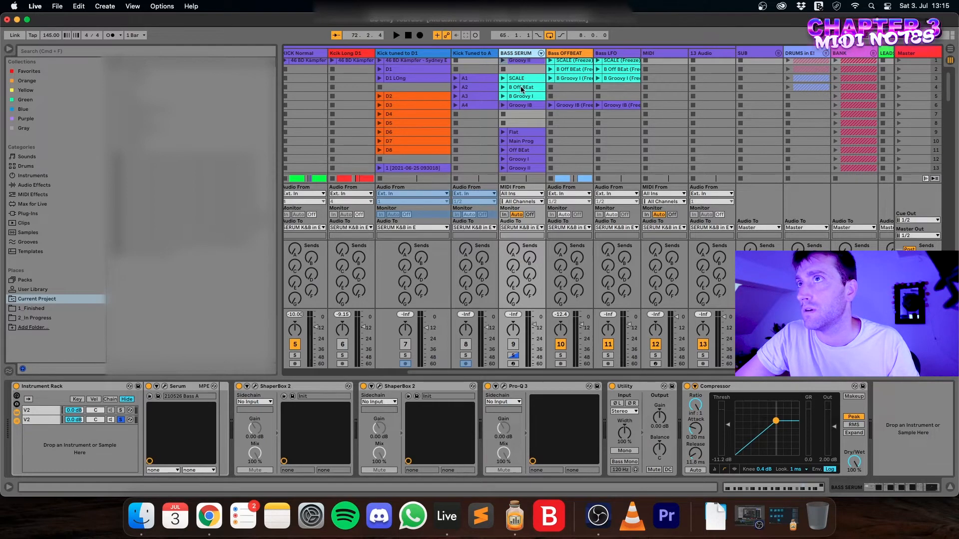
left_click(524, 132)
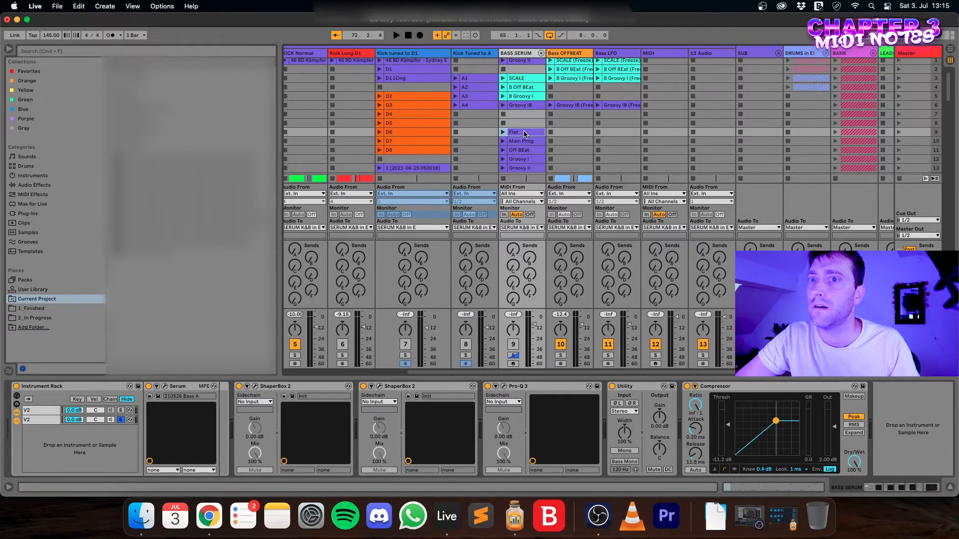
double_click(524, 132)
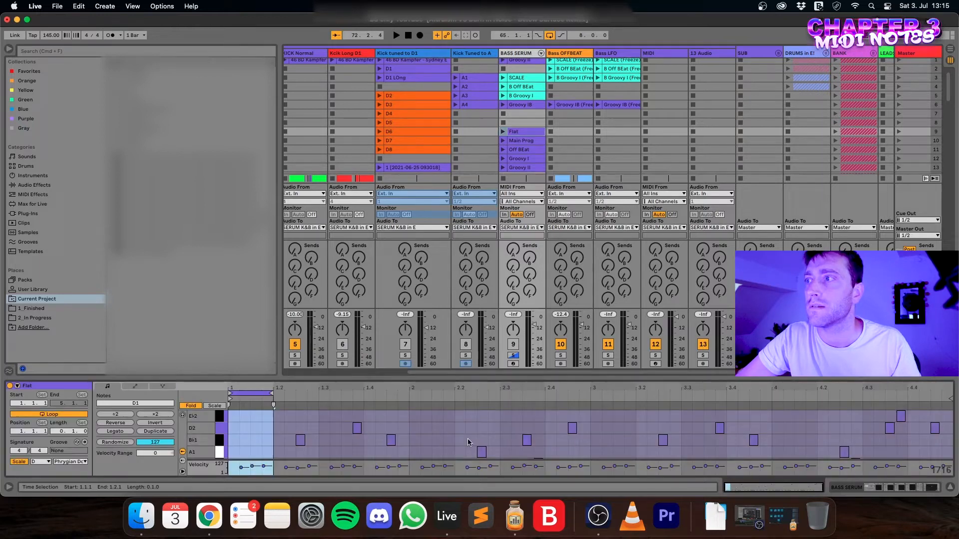
scroll(282, 421, "down", 2)
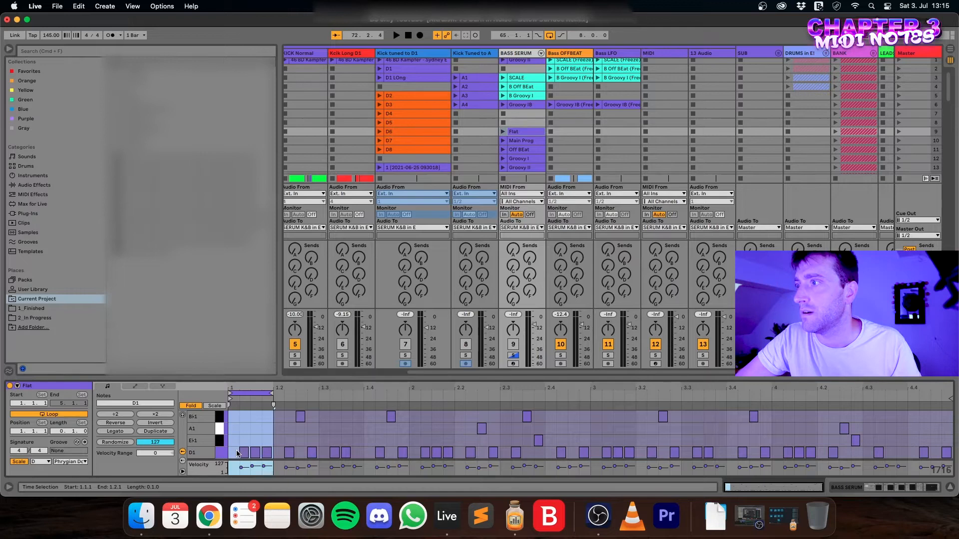
- Open the Off BEat MIDI clip on the BASS SERUM track to view its note pattern
scroll(513, 138, "up", 1)
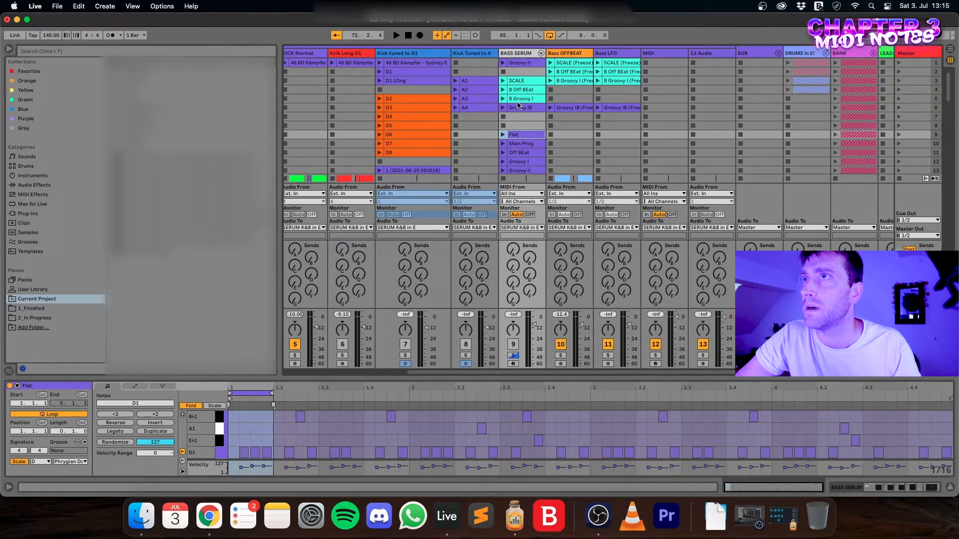
left_click(520, 152)
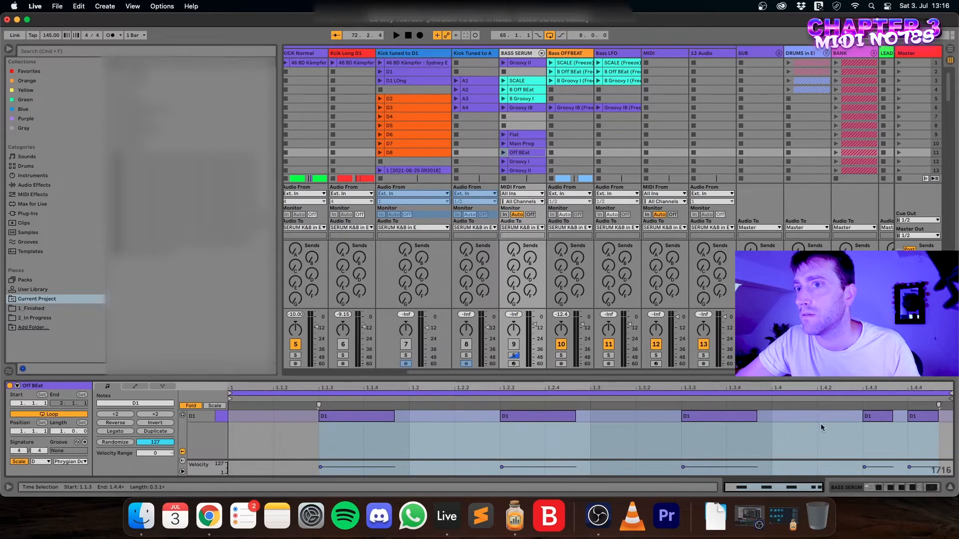
- Open the Groovy I clip on the BASS SERUM track, turn off note folding and raise its D1 note at 1.3.4 to E♭1
left_click(529, 162)
scroll(526, 169, "down", 1)
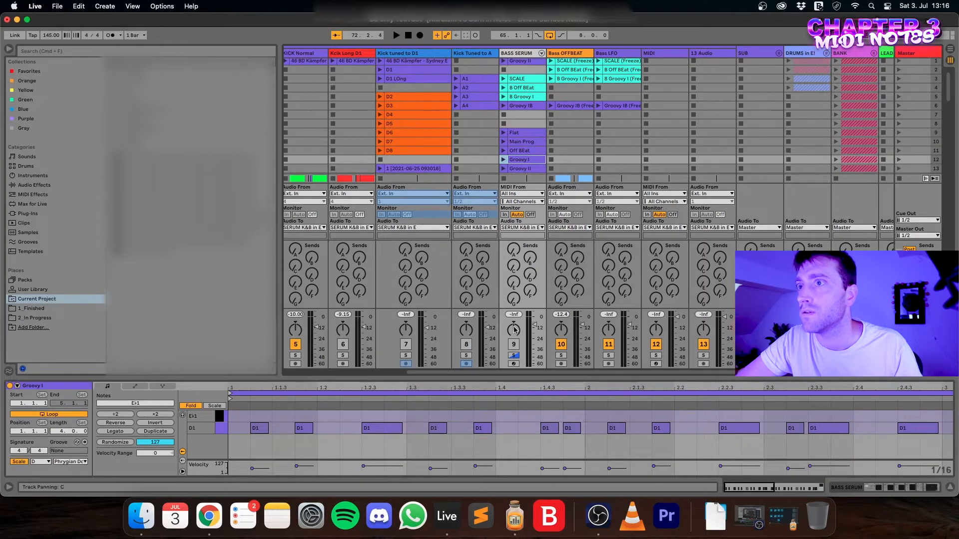
left_click(482, 428)
left_click(202, 407)
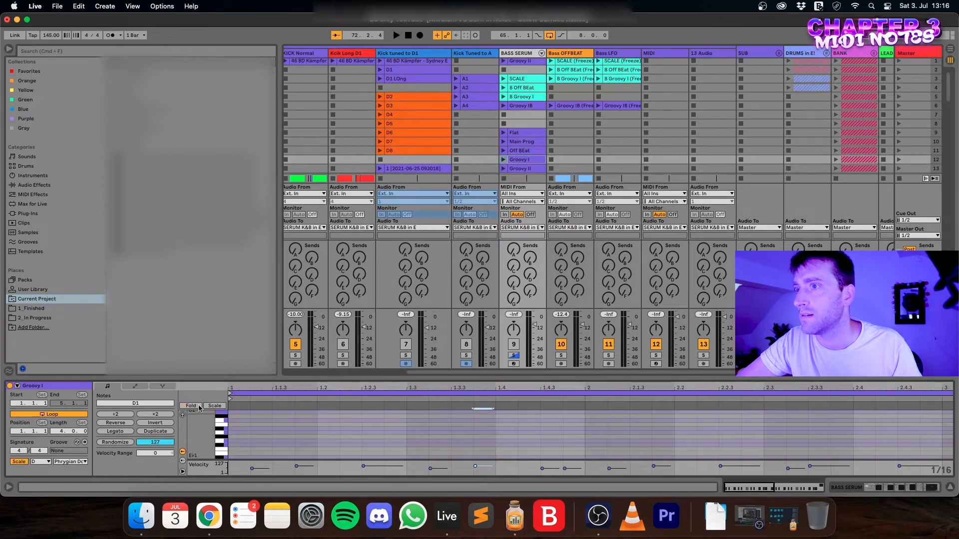
scroll(403, 429, "down", 1)
key("Up")
- Launch the Groovy I clip with the BASS SERUM track soloed and bring its notes into view
scroll(404, 428, "up", 3)
scroll(515, 274, "up", 1)
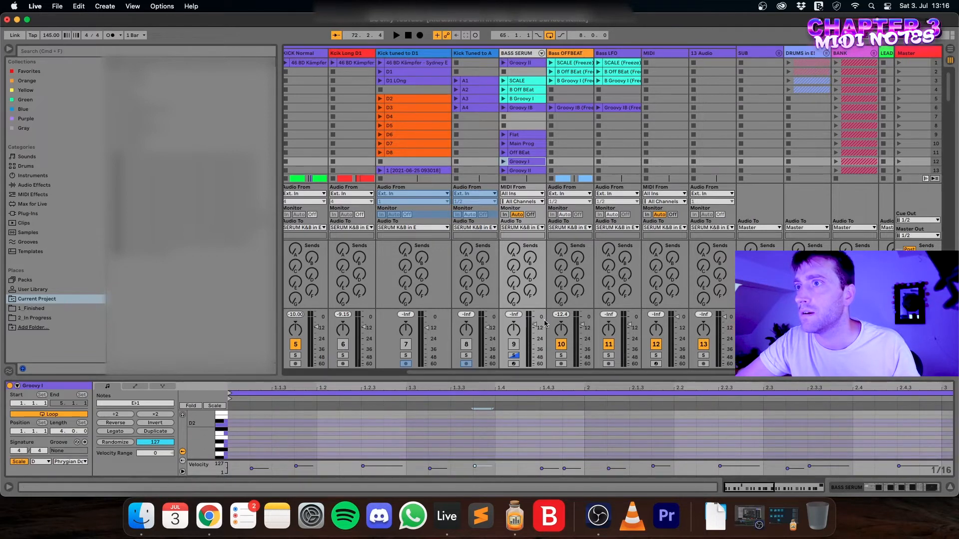
scroll(545, 322, "right", 1)
key("Return")
left_click(509, 355)
scroll(554, 424, "down", 3)
scroll(554, 422, "down", 1)
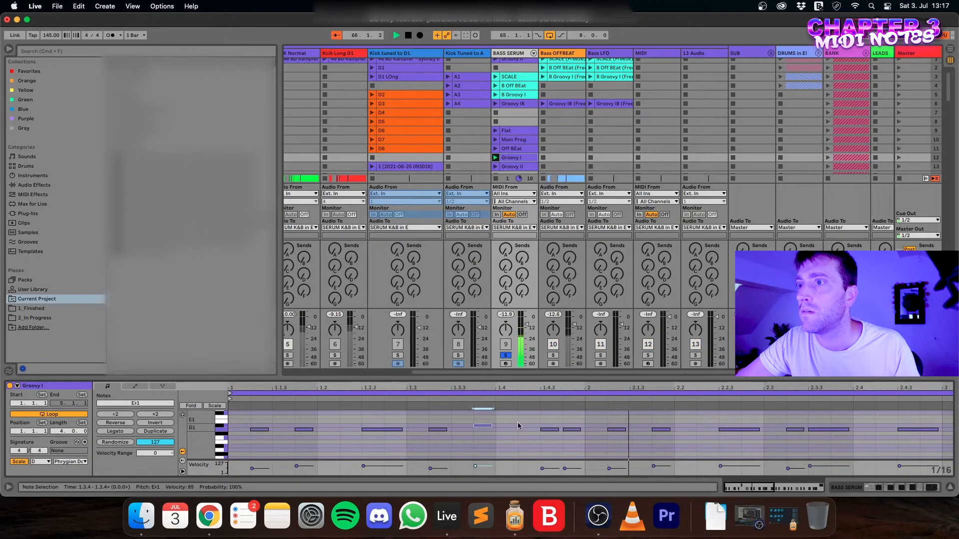
- In the second bar of Groovy I, raise the note at 2.1.4 to E♭1 and lower the note at 2.3.2 to C1
left_click(661, 437)
key("Up")
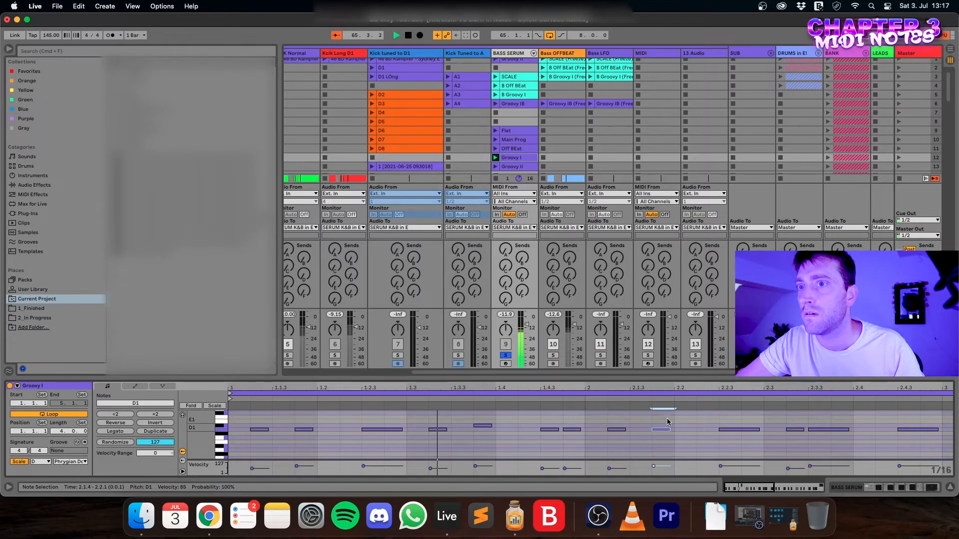
left_click(800, 430)
key("Down")
key("Down")
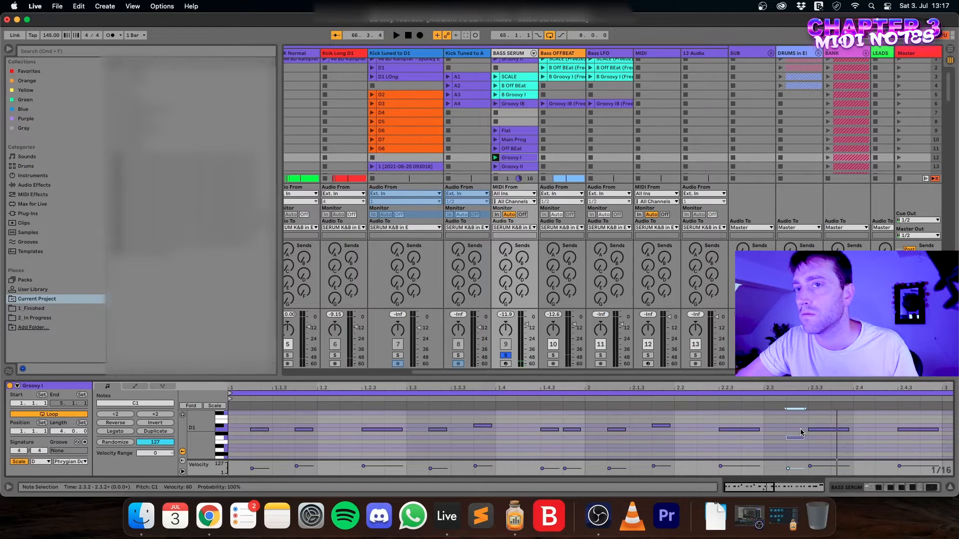
- Play back the edited second bar of Groovy I, then stop playback and show the clip's whole note pattern
key("space")
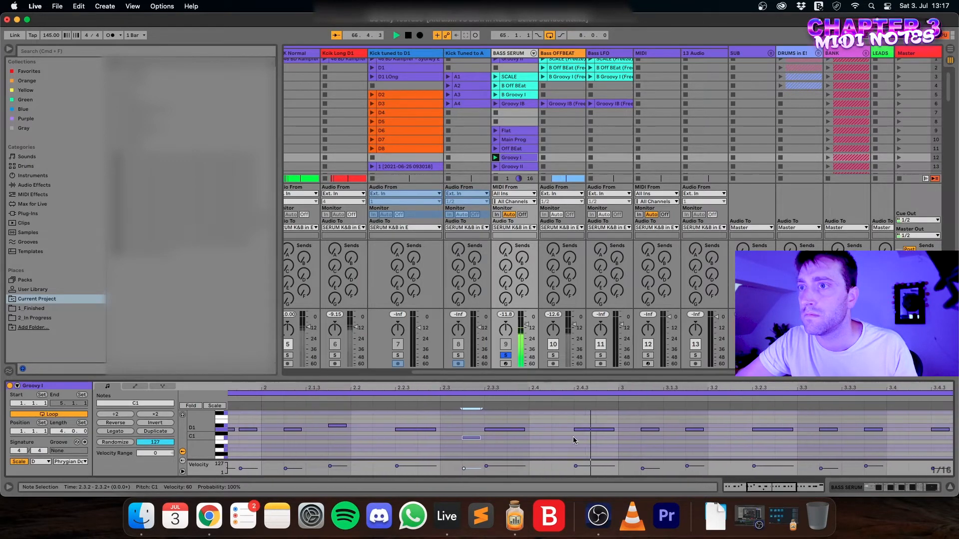
key("space")
scroll(508, 433, "left", 5)
scroll(509, 432, "down", 3)
scroll(511, 431, "down", 2)
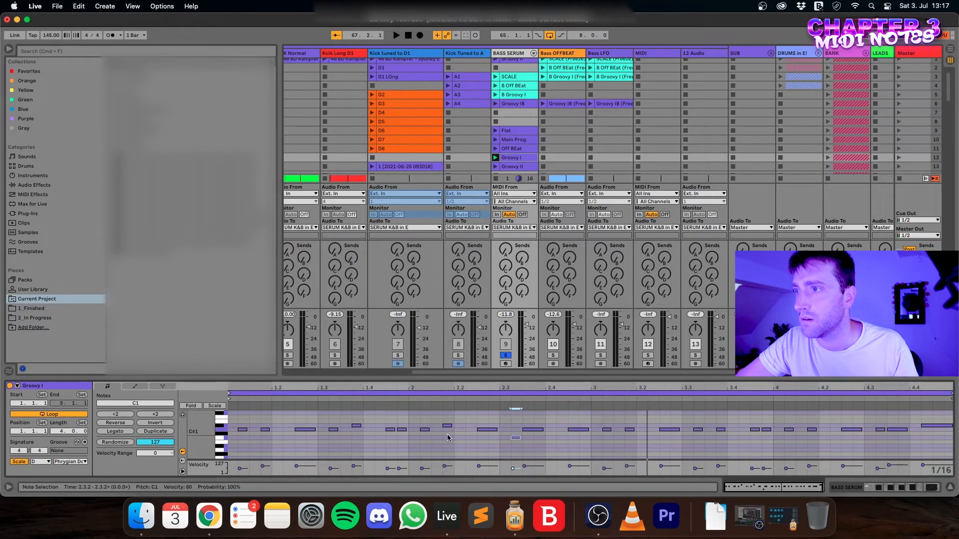
- In the third bar of Groovy I, raise the notes at 3.1.4, 3.3.4 and 3.4.4 to E♭1
left_click(629, 429)
key("Up")
left_click_drag(725, 440, 736, 424)
key("Up")
left_click(755, 430)
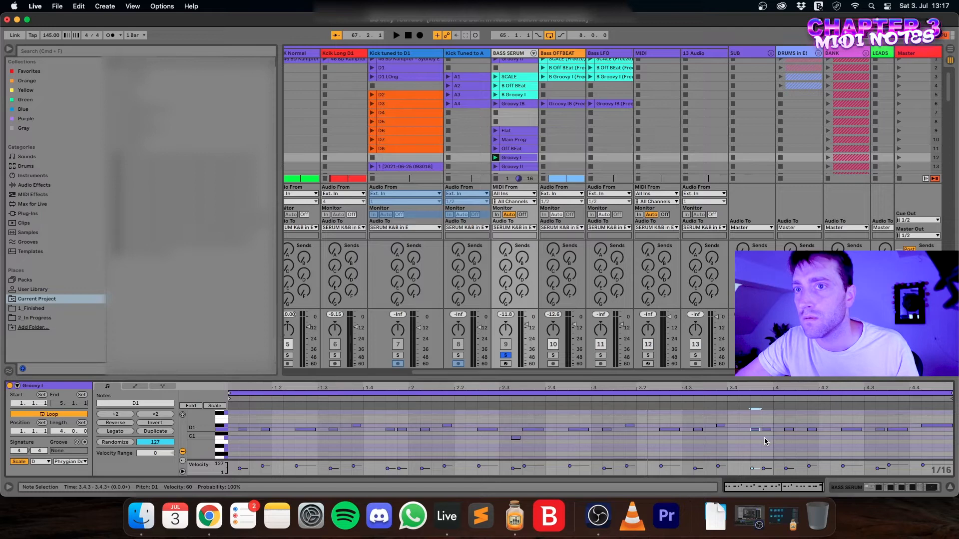
left_click(766, 430)
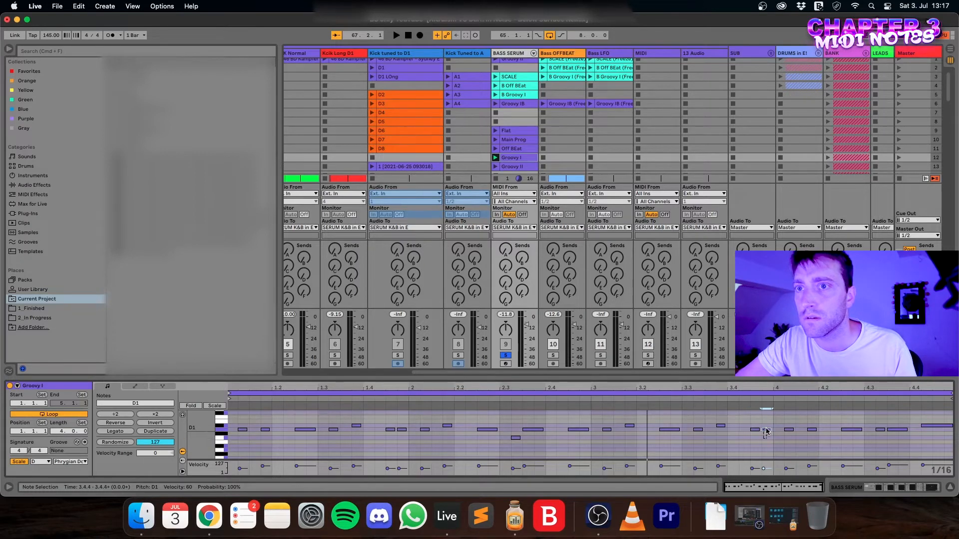
key("Up")
- Lower the note at 4.1.2 in Groovy I to C1 and play the clip
left_click(789, 430)
key("Down")
key("Down")
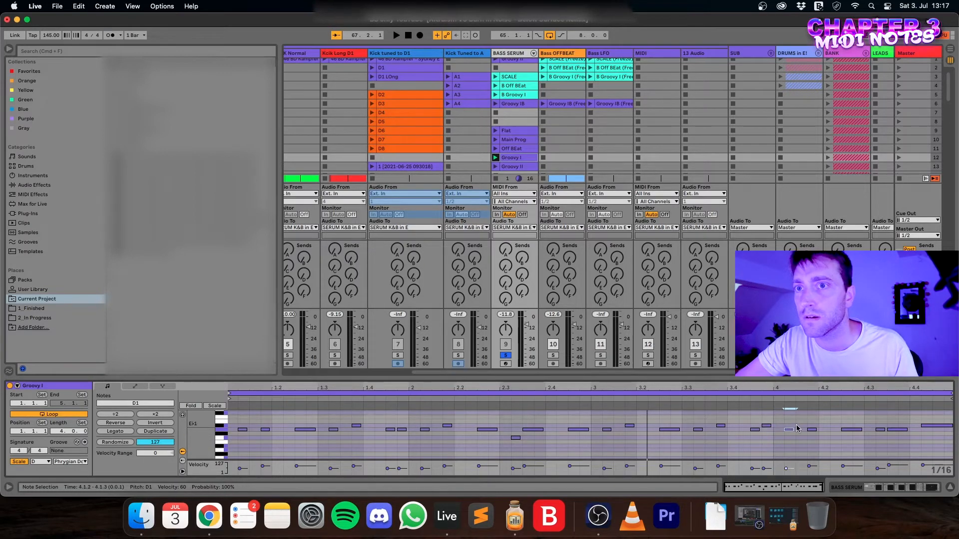
left_click(801, 427)
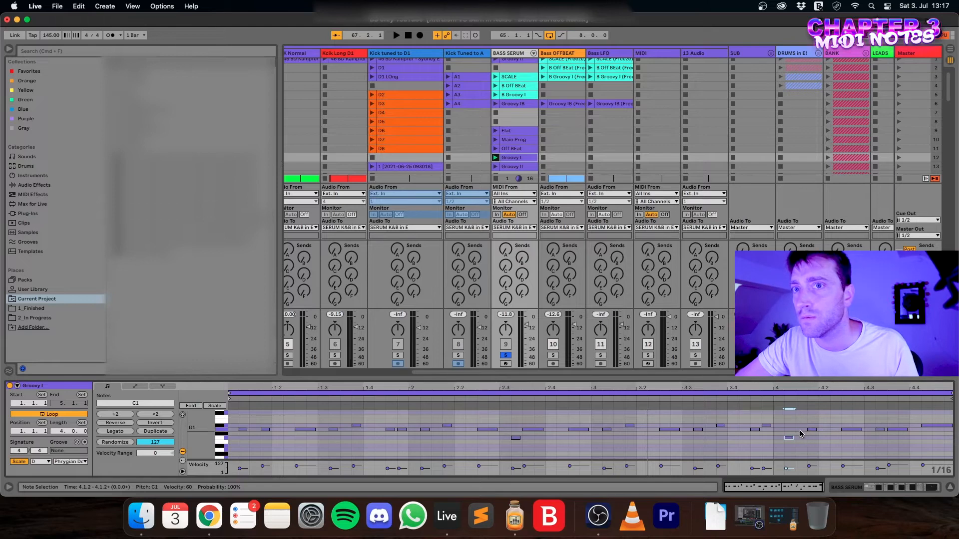
key("space")
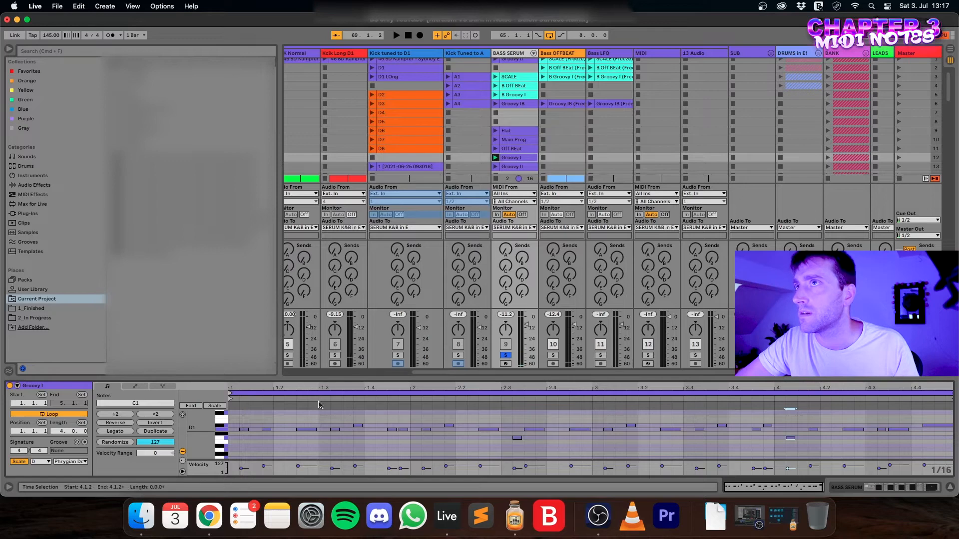
- Compare the folded note patterns of the Off BEat and Groovy II clips on the BASS SERUM track
left_click(503, 149)
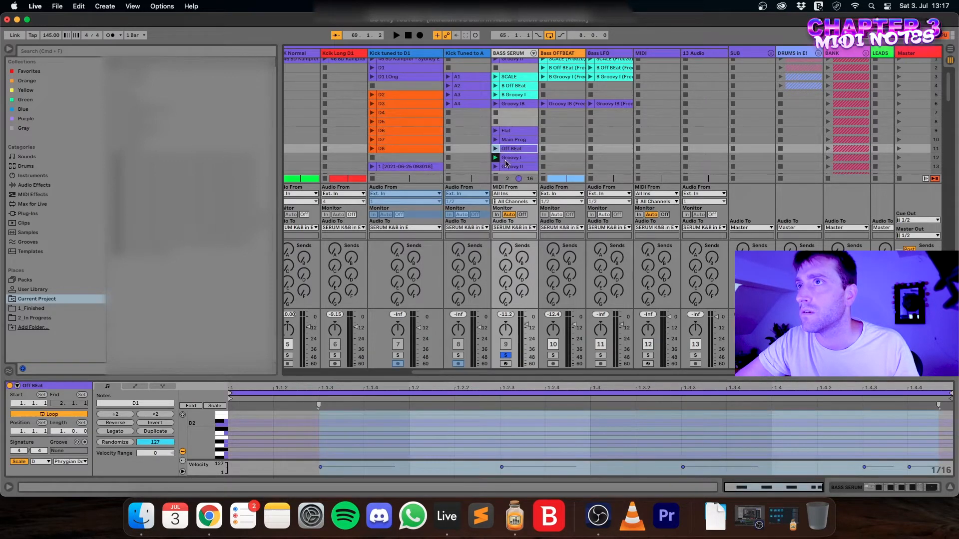
scroll(506, 160, "down", 2)
left_click(510, 147)
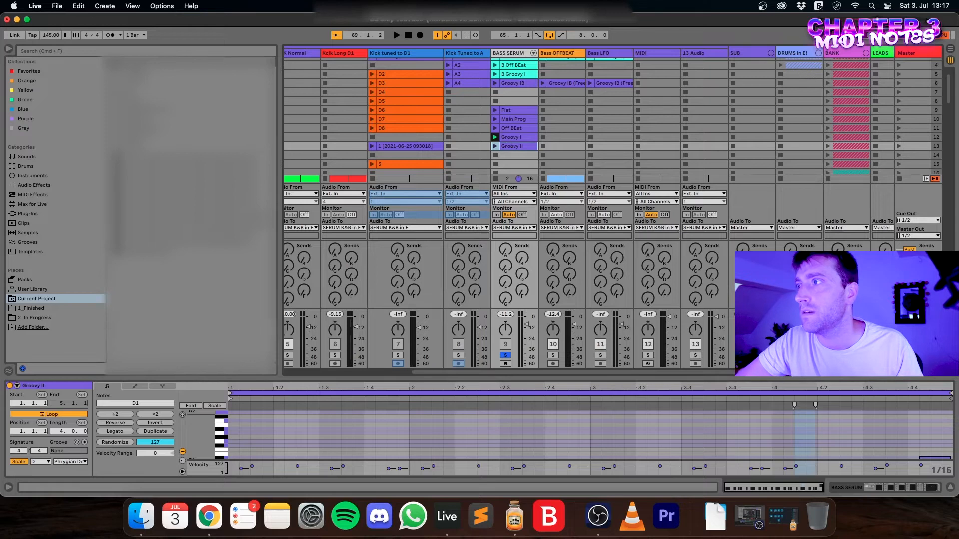
left_click(191, 406)
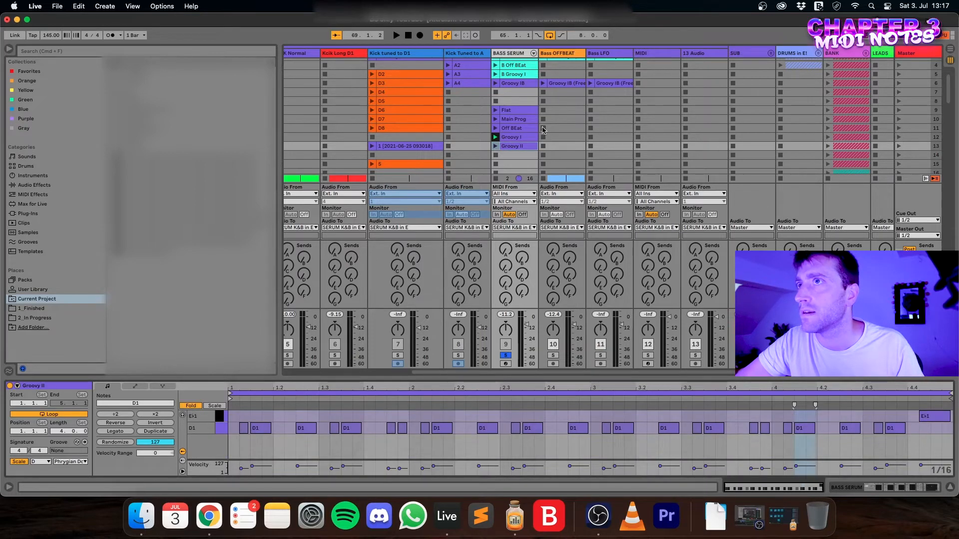
left_click(524, 128)
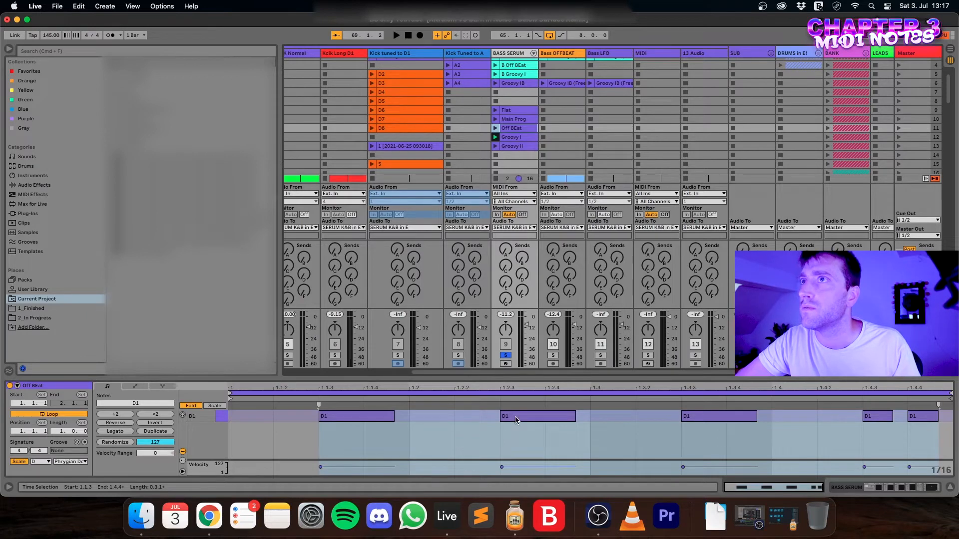
left_click(513, 147)
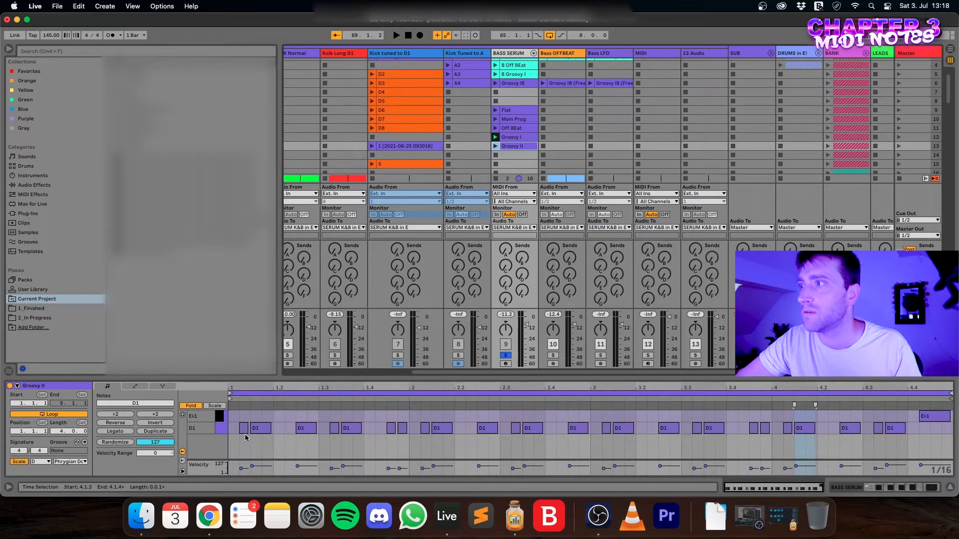
- Launch the Groovy II clip and solo the KICK Normal track alongside the bass
left_click(497, 148)
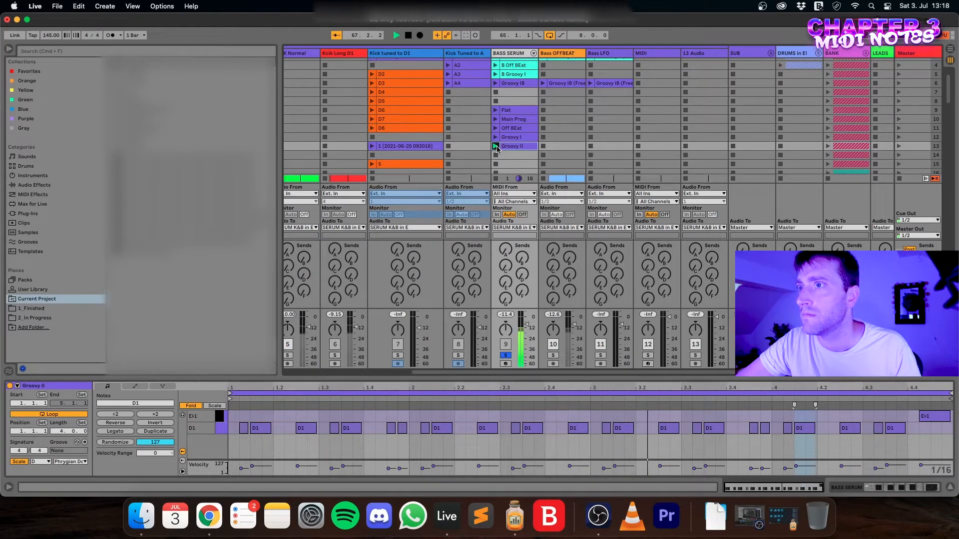
scroll(349, 330, "left", 3)
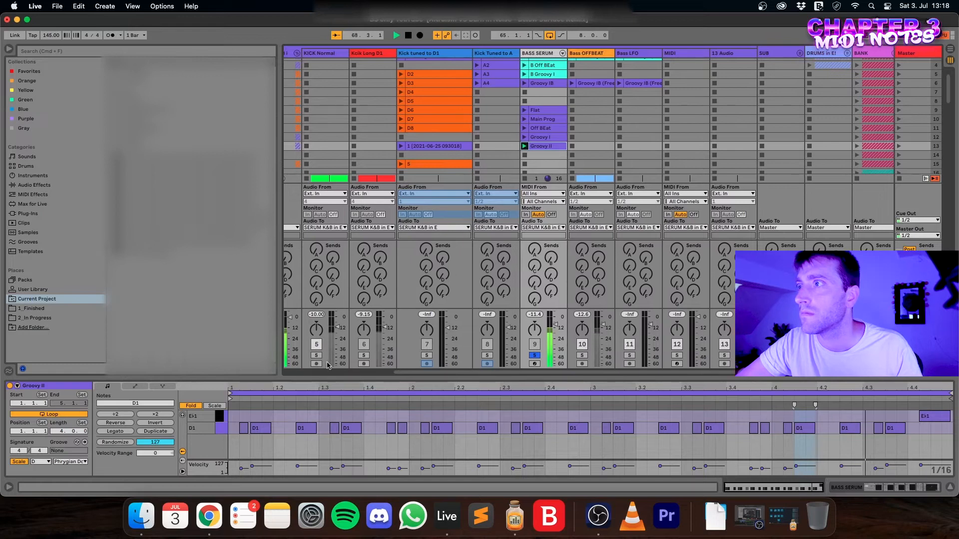
left_click(316, 355)
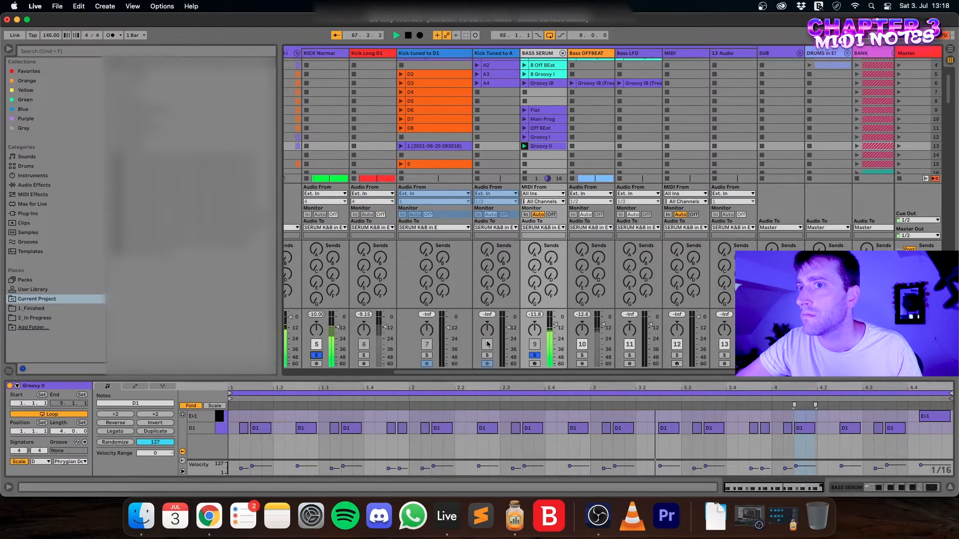
- Launch the Groovy I clip with the kick and compare its note pattern with Groovy II
left_click(524, 138)
left_click(524, 138)
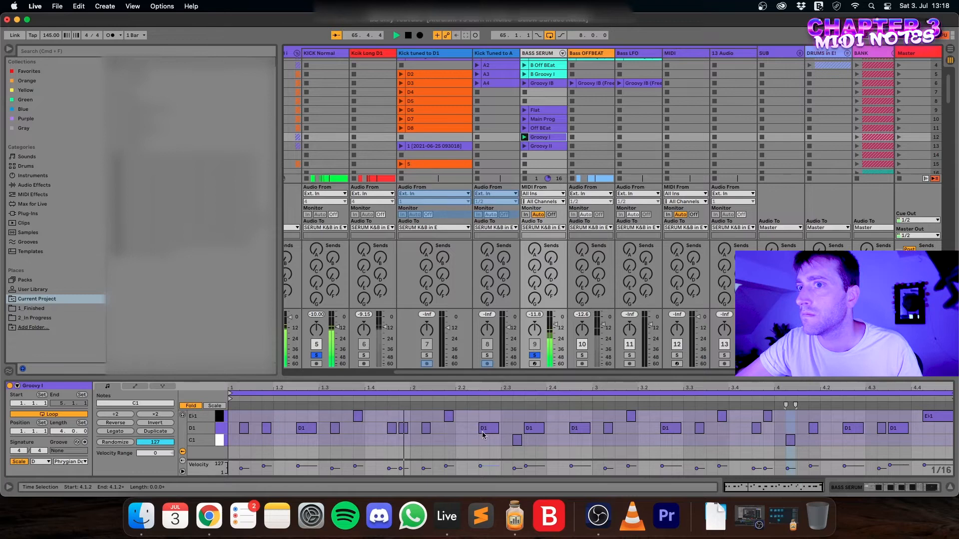
left_click(535, 147)
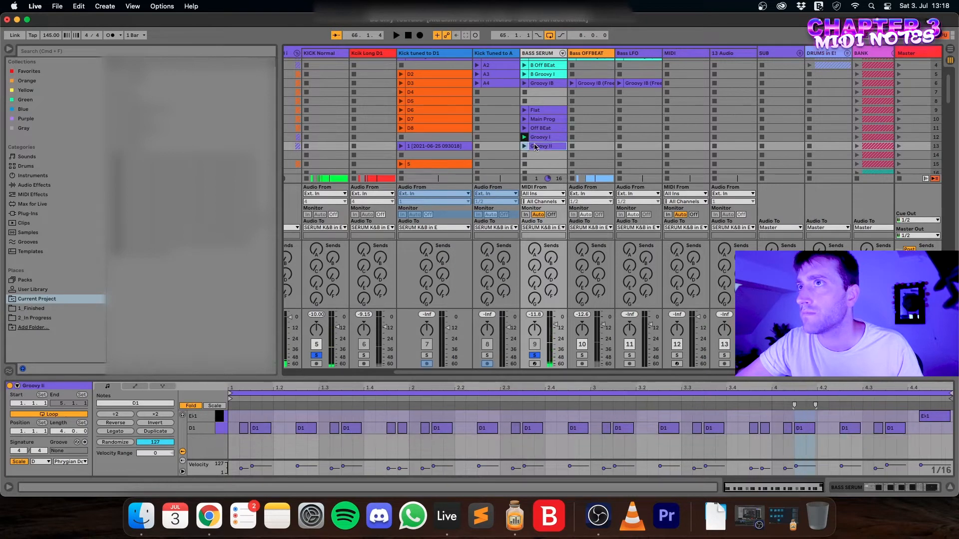
left_click(535, 137)
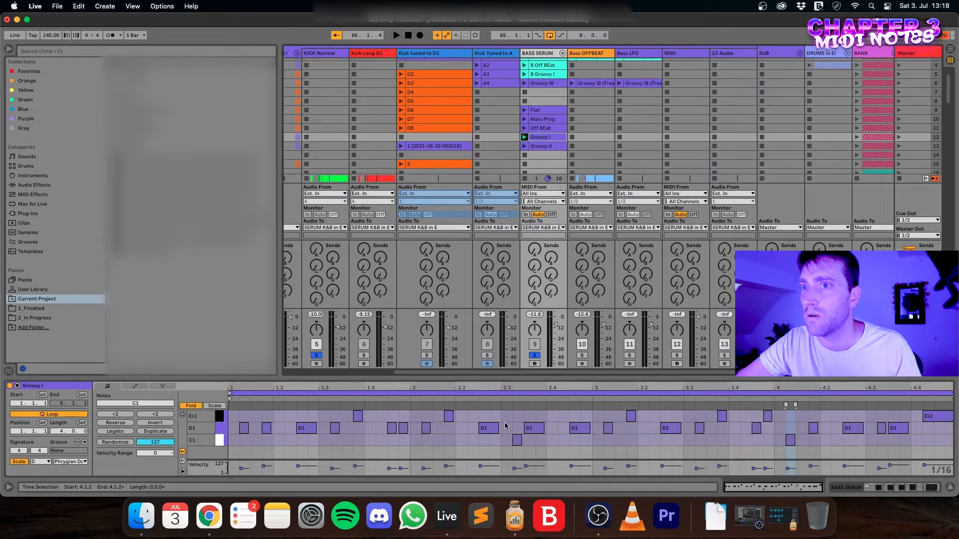
- Play Groovy I again together with the kick and place the insert marker at 2.4.2
left_click(529, 429)
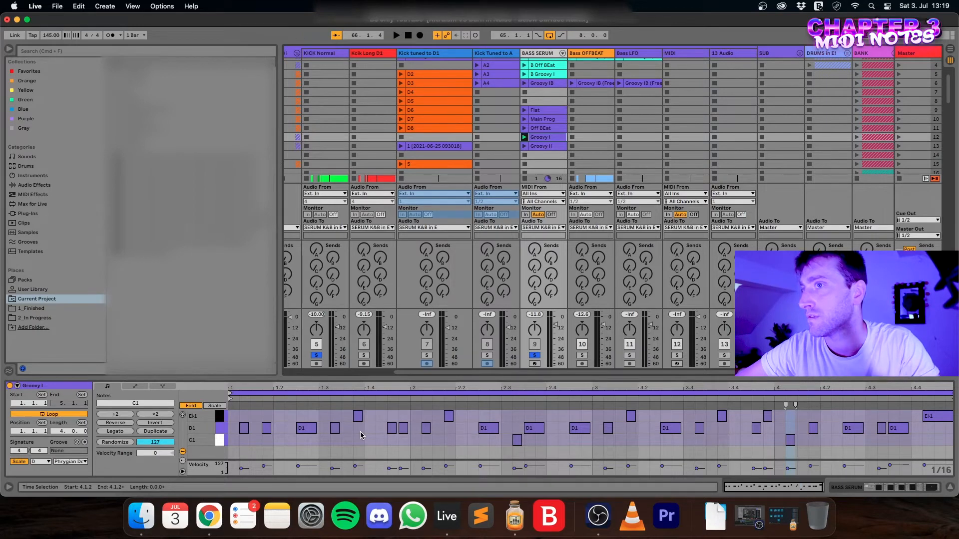
key("space")
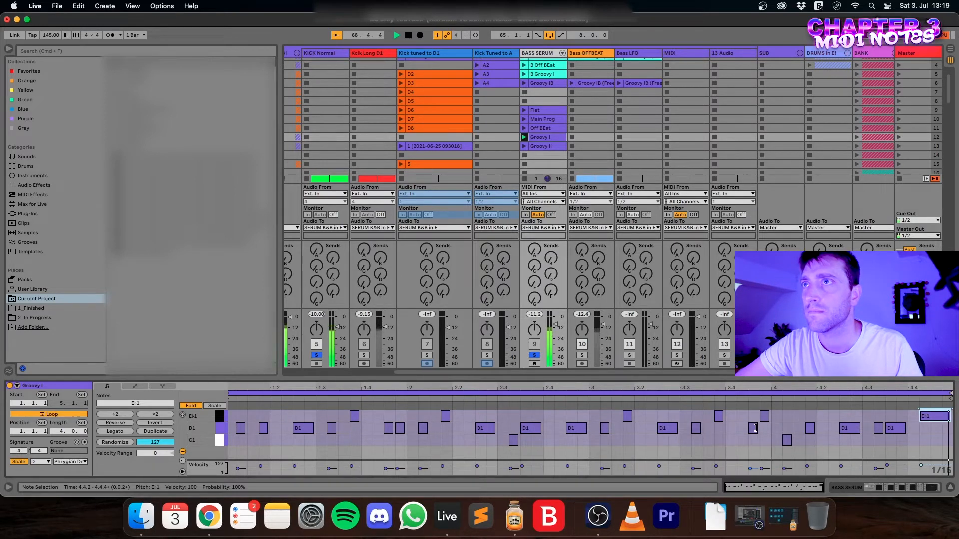
left_click(558, 419)
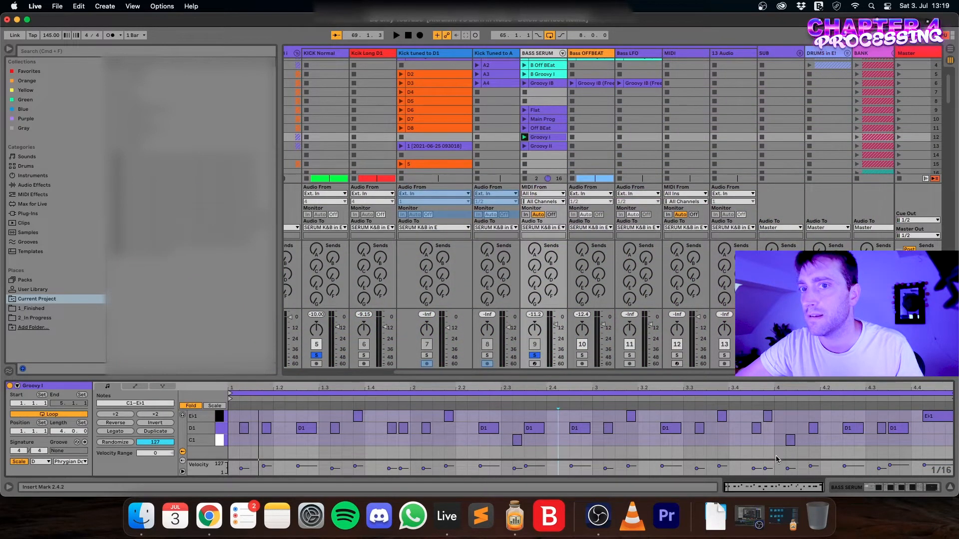
- Show the BASS SERUM track's device chain and check it against the clip's note view
key("shift+Tab")
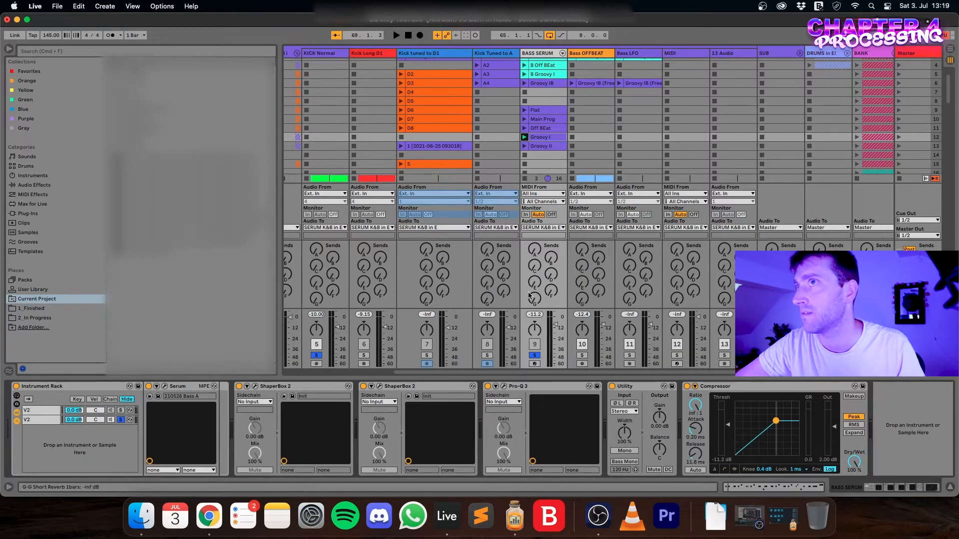
scroll(499, 345, "left", 1)
scroll(624, 334, "down", 1)
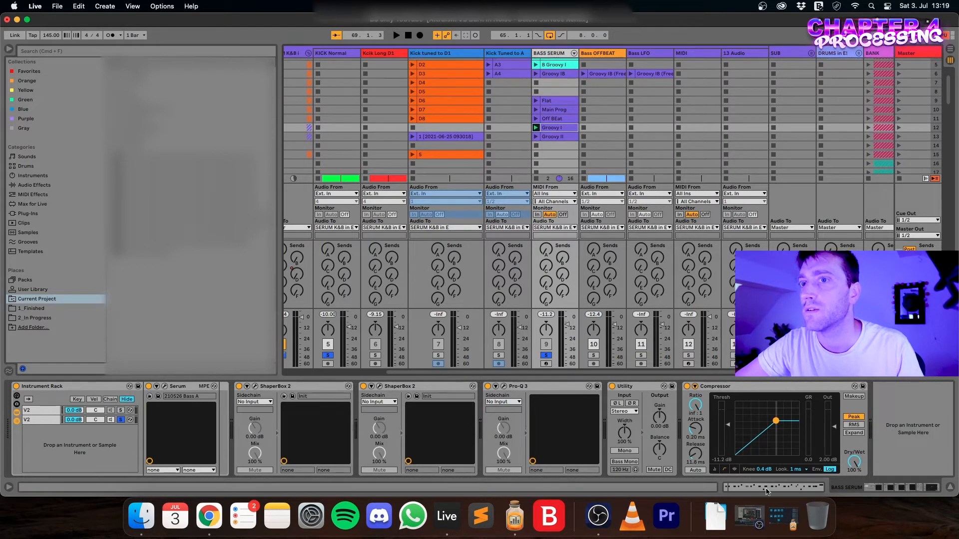
key("shift+Tab")
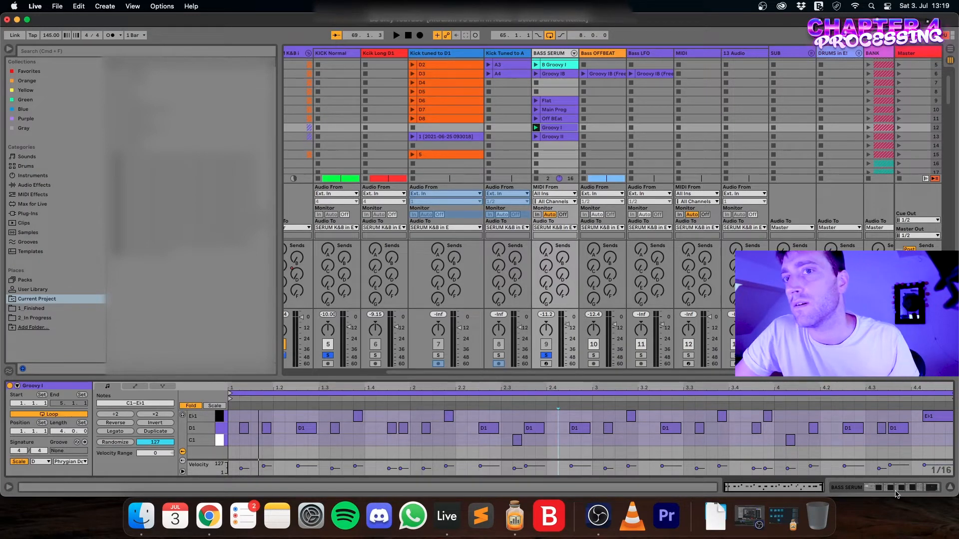
key("shift+Tab")
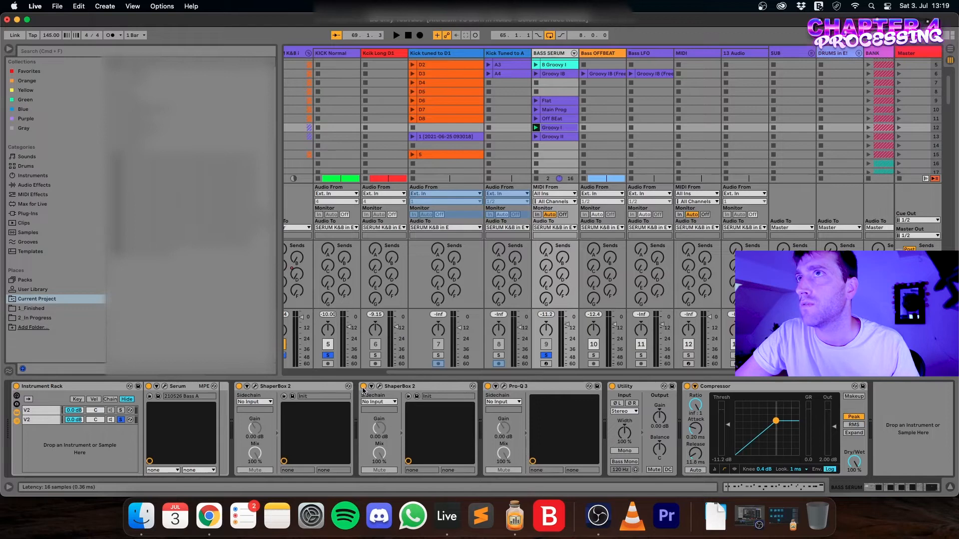
- Open the notes of the Off BEat clip and place the insert marker at 1.1.3
left_click(552, 119)
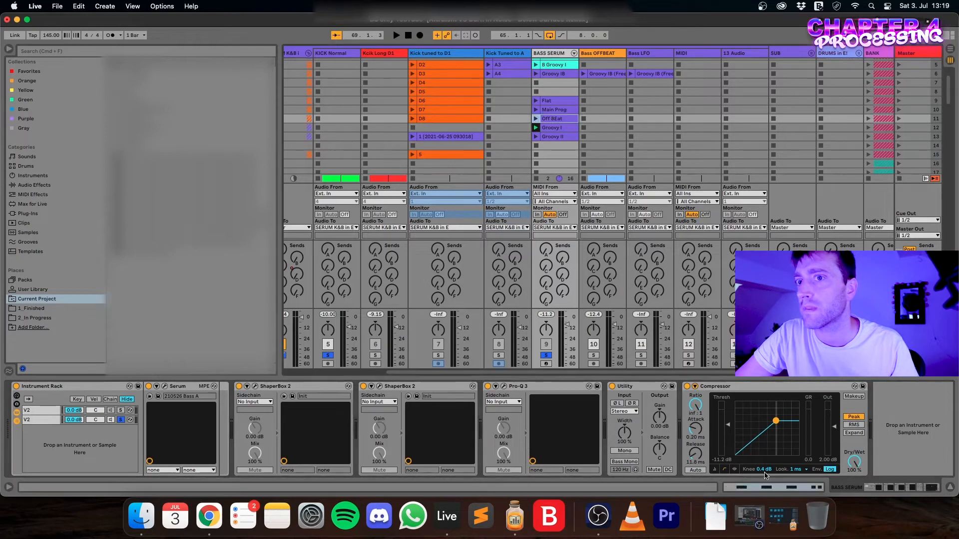
left_click(757, 486)
left_click(297, 423)
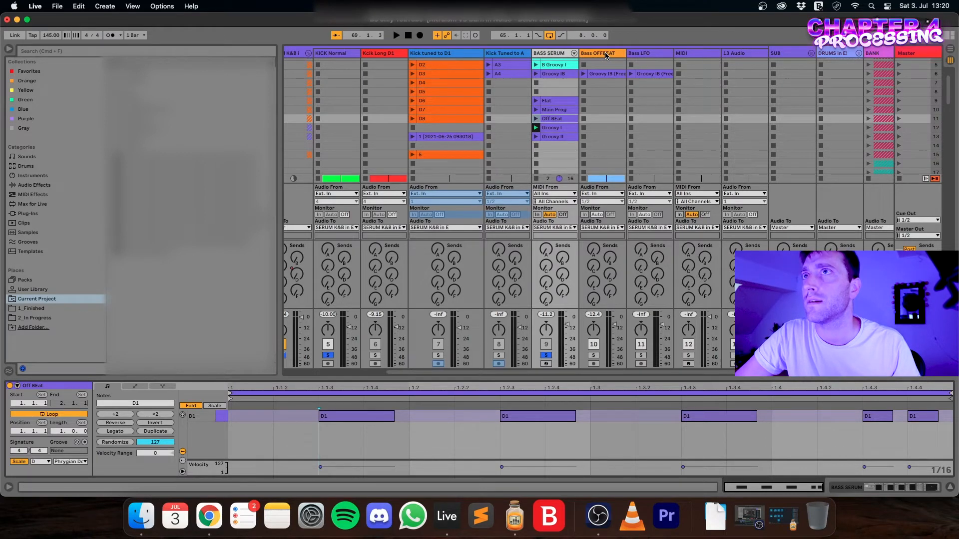
- Switch to the arrangement, fold the Bass OFFBEAT track and select it
key("Tab")
scroll(486, 196, "left", 5)
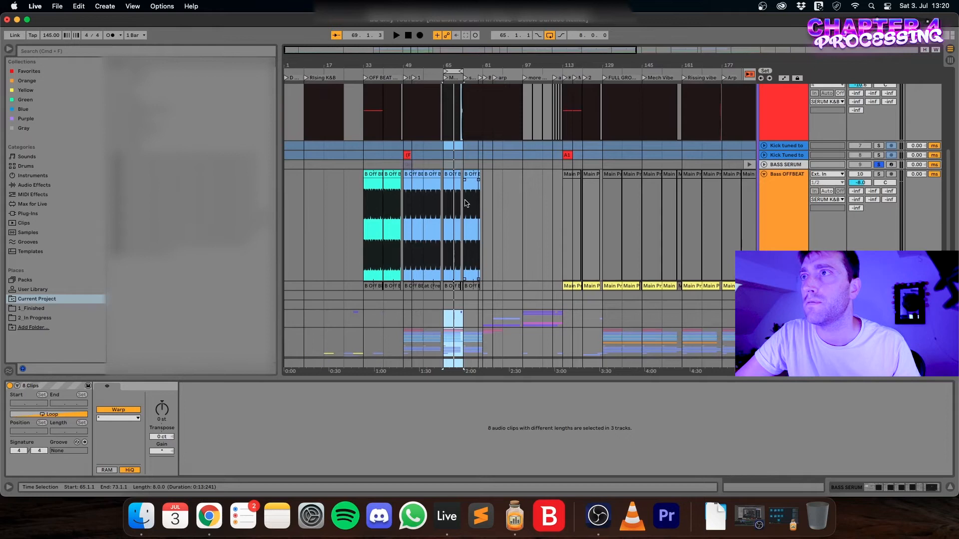
left_click(764, 174)
left_click(788, 175)
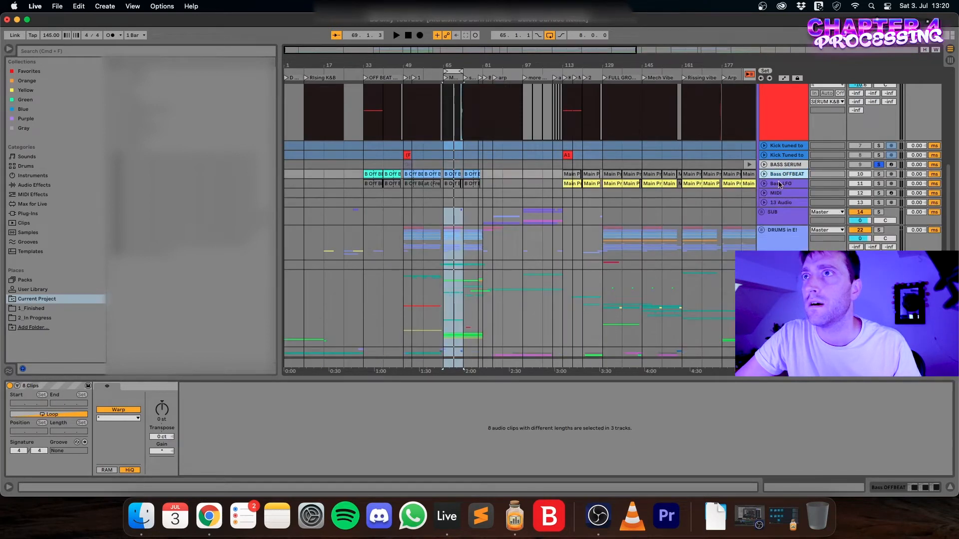
- Unfold the Bass LFO track and open the waveform of its Main Prog clip at bar 113
left_click(779, 184)
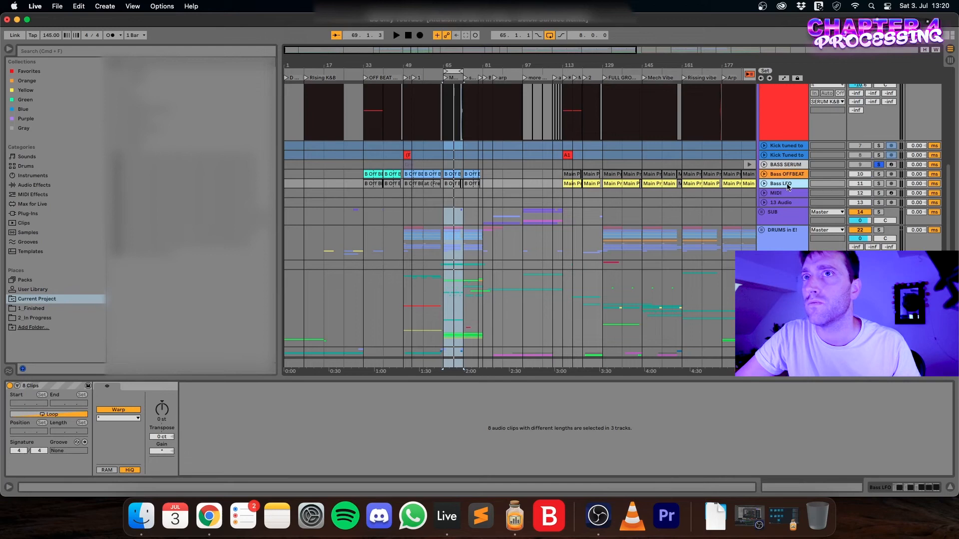
left_click(764, 183)
scroll(590, 201, "up", 2)
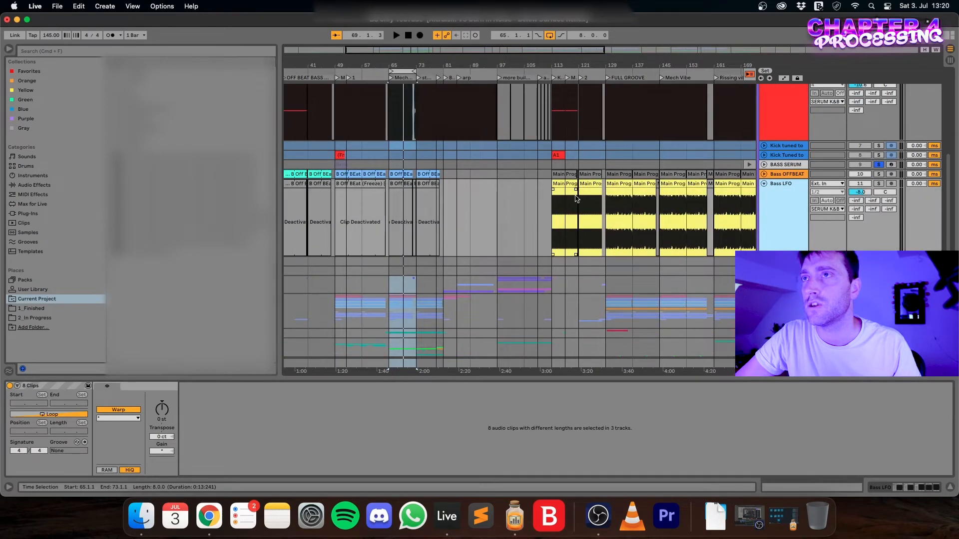
left_click(561, 184)
left_click(786, 191)
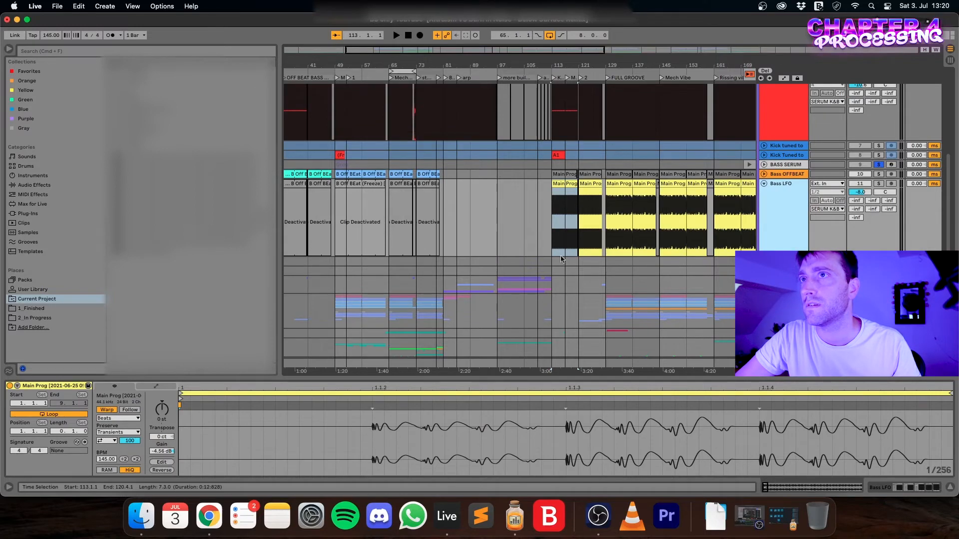
- Examine the Bass OFFBEAT frozen audio clips at bars 33 and 57, highlighting a short waveform segment in each
scroll(341, 174, "left", 3)
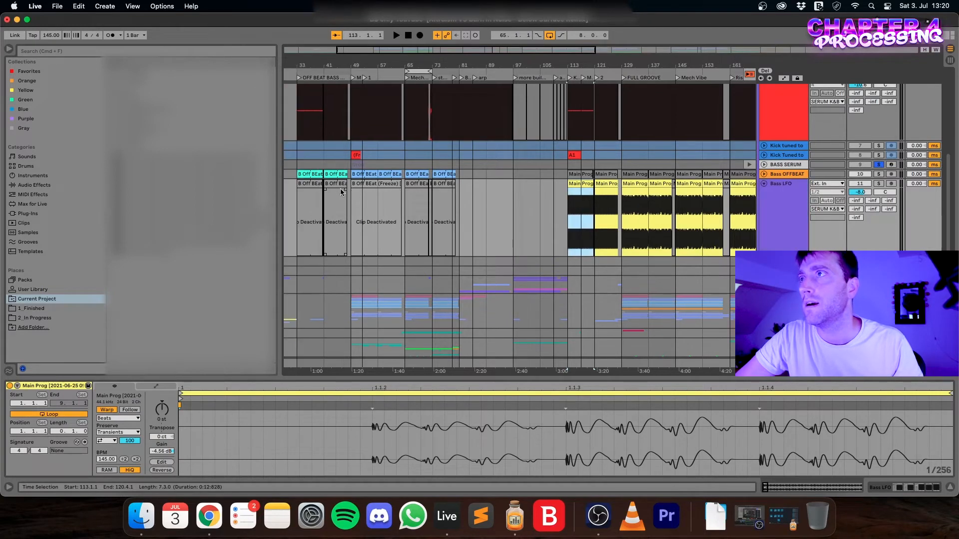
left_click(329, 174)
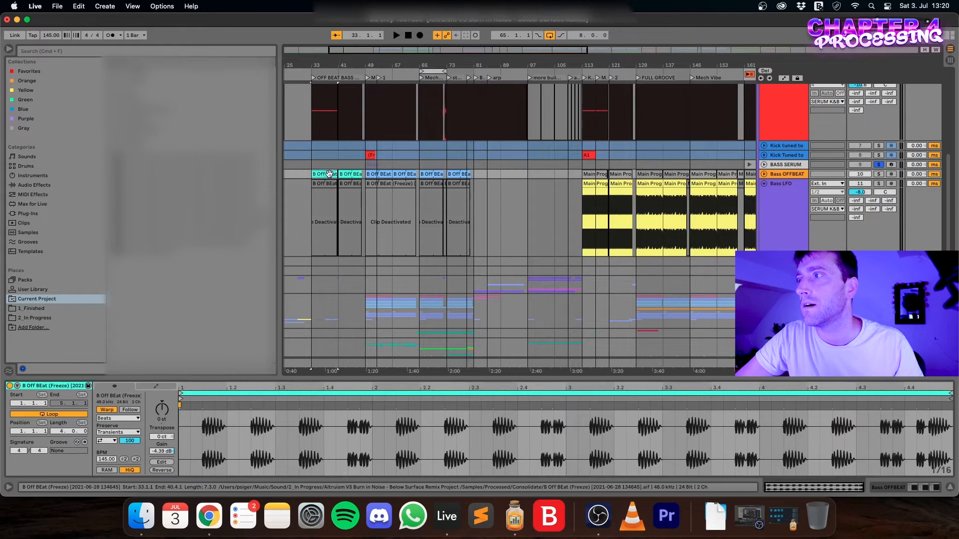
left_click_drag(227, 424, 248, 423)
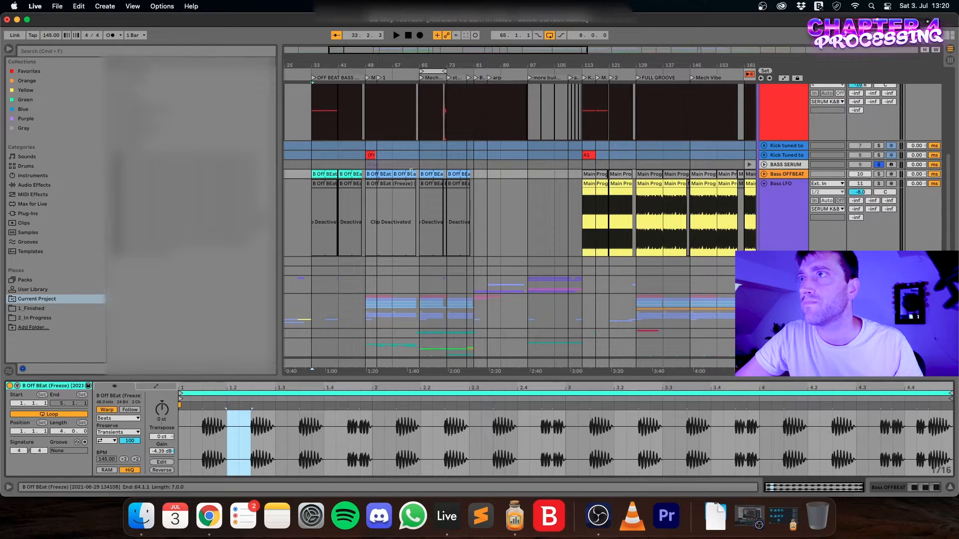
left_click(395, 174)
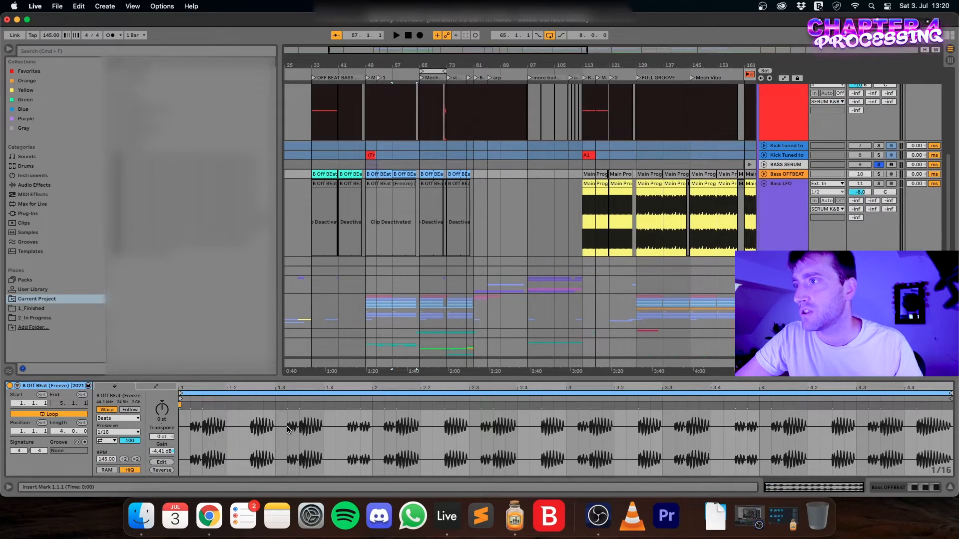
left_click_drag(298, 430, 288, 436)
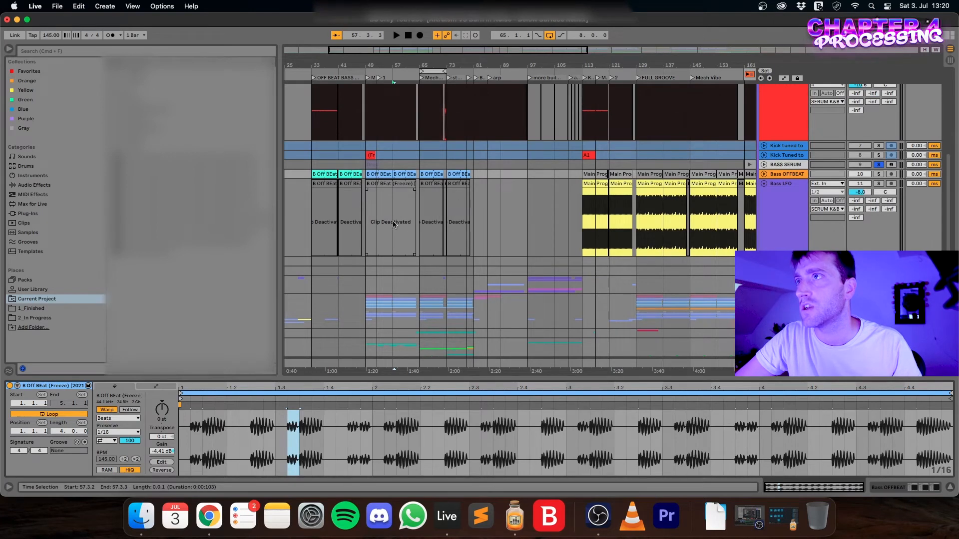
- Switch to the session view and compare the note patterns of the BASS SERUM clips Groovy II and Groovy I
key("Tab")
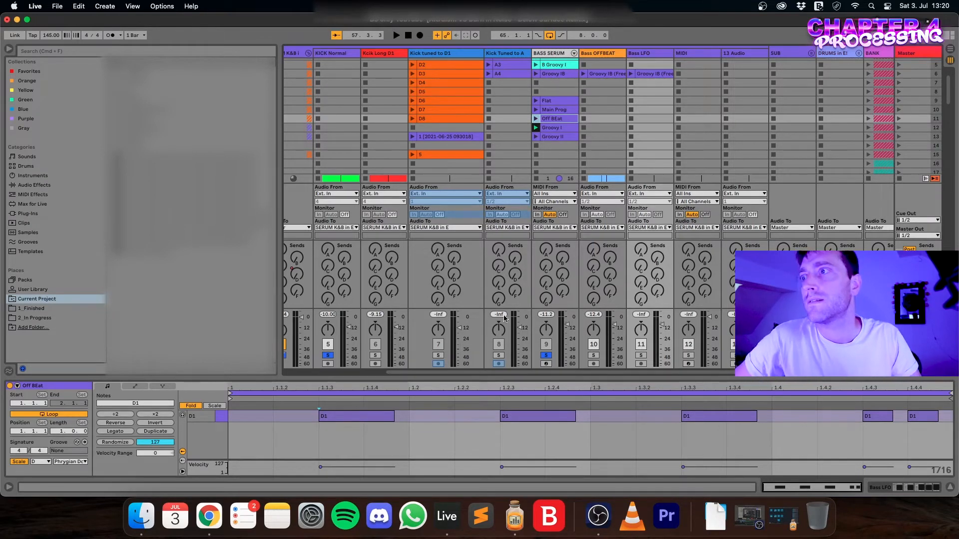
scroll(588, 81, "up", 4)
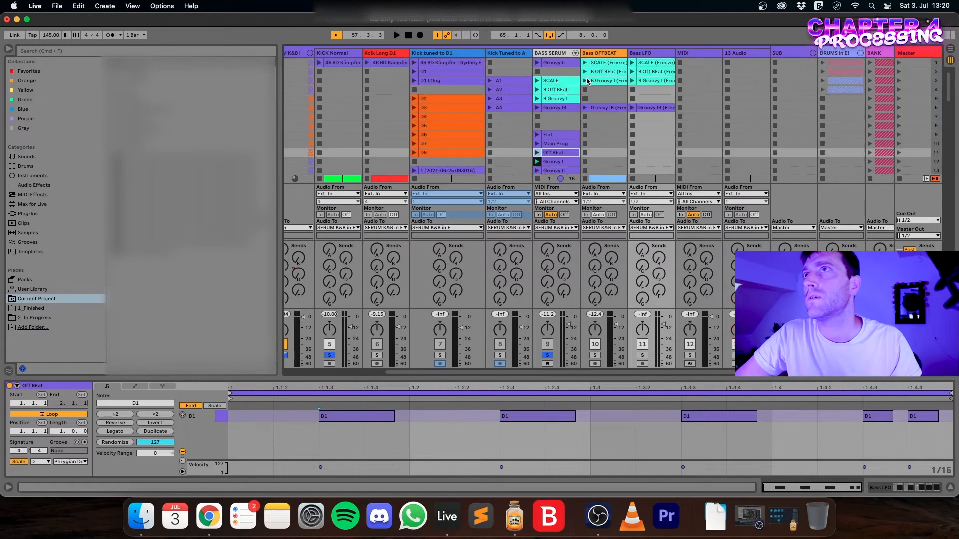
left_click(550, 54)
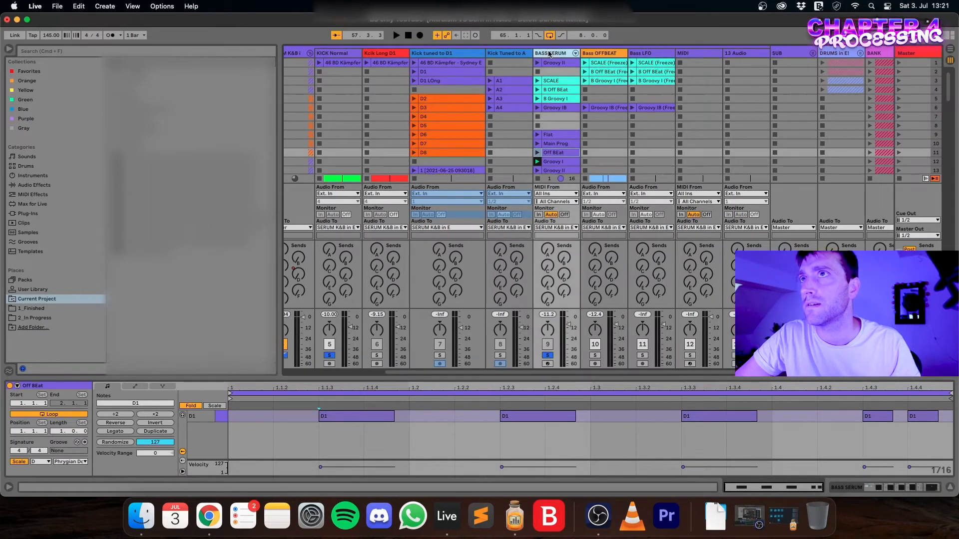
left_click(554, 165)
left_click(554, 170)
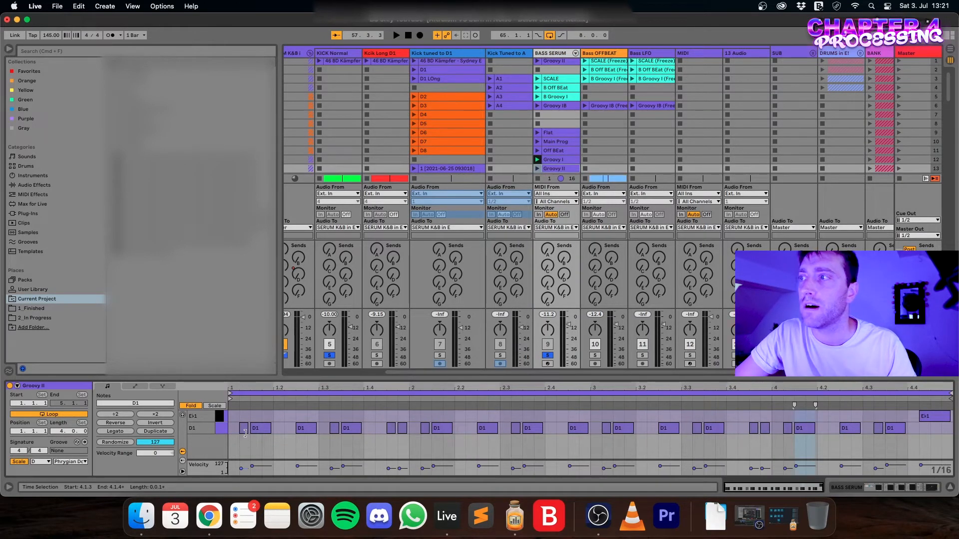
left_click(254, 432)
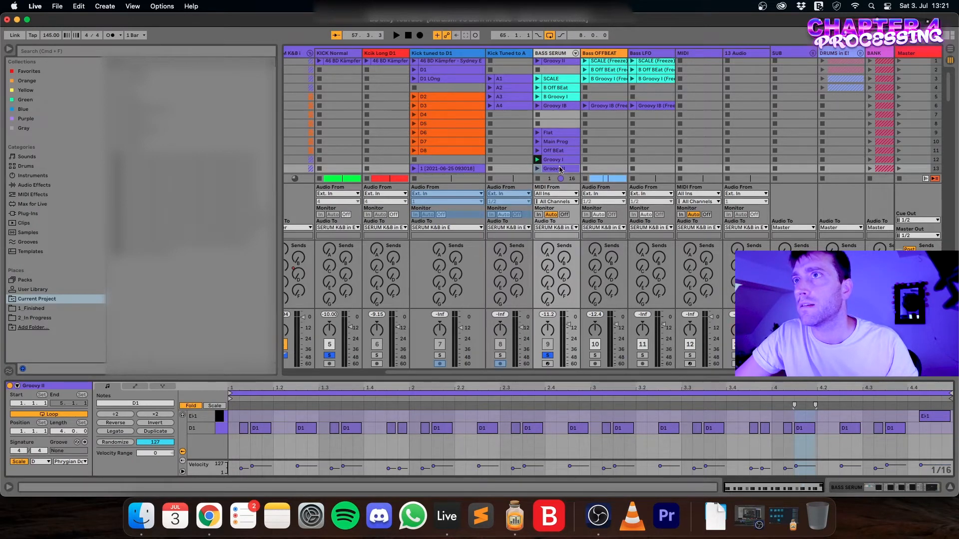
left_click(554, 160)
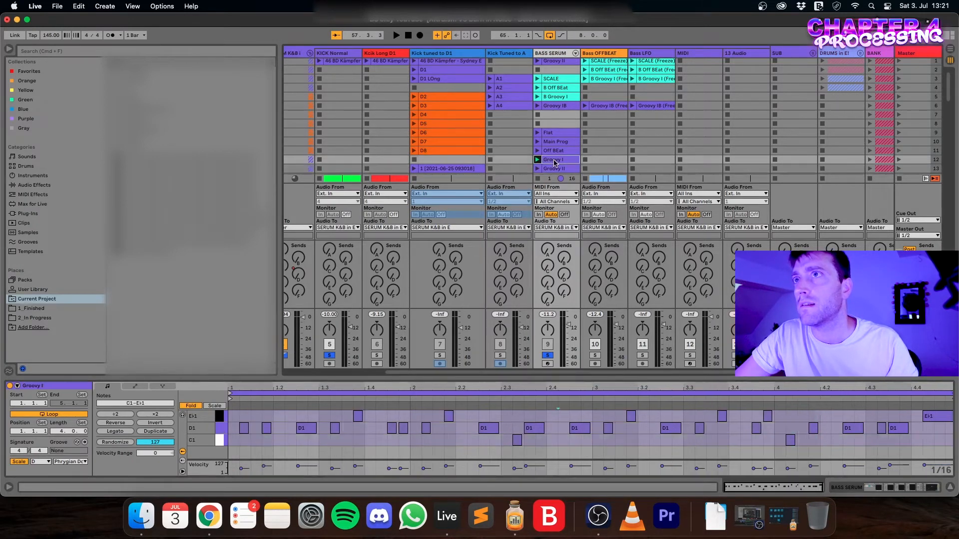
- Open the notes of the BASS SERUM track's Groovy IB clip and point out its opening four-note phrase
left_click(555, 107)
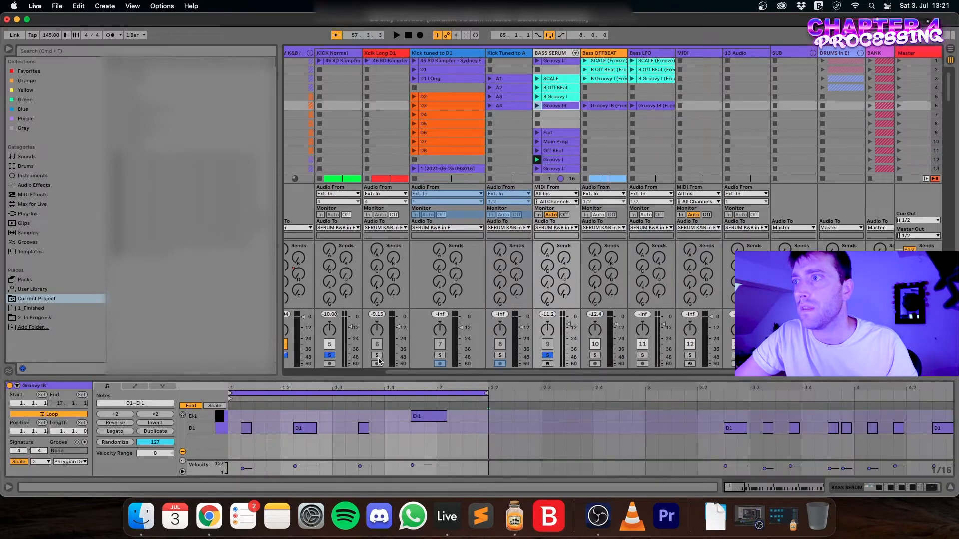
left_click_drag(237, 438, 459, 412)
left_click(331, 452)
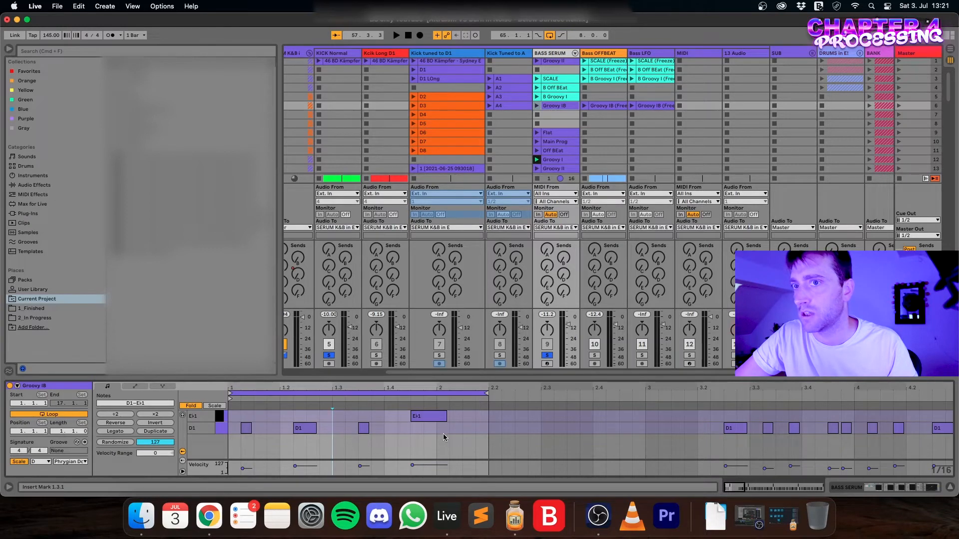
left_click_drag(438, 438, 387, 446)
- Inspect the three D1 notes and the Eb1 note of Groovy IB one by one, and select all four together
left_click(246, 429)
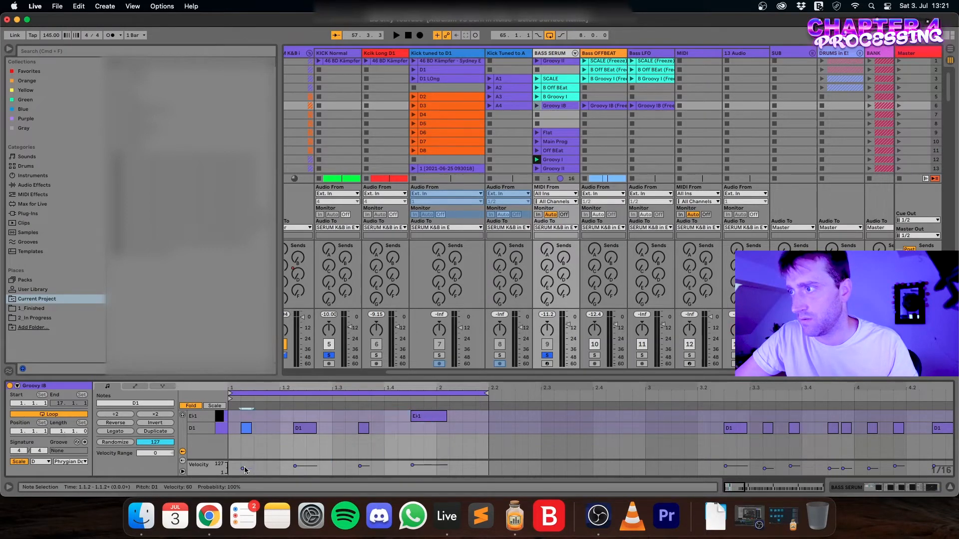
left_click(301, 432)
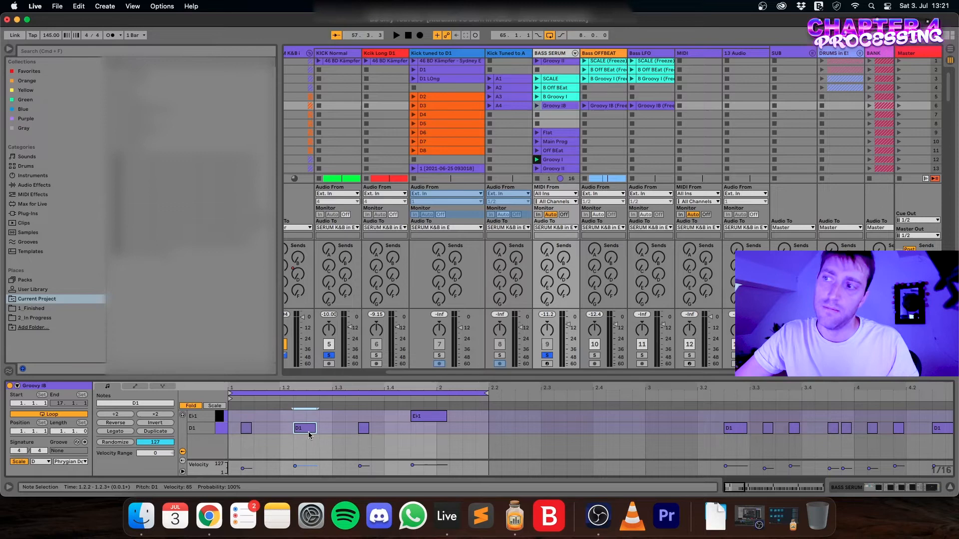
left_click(363, 429)
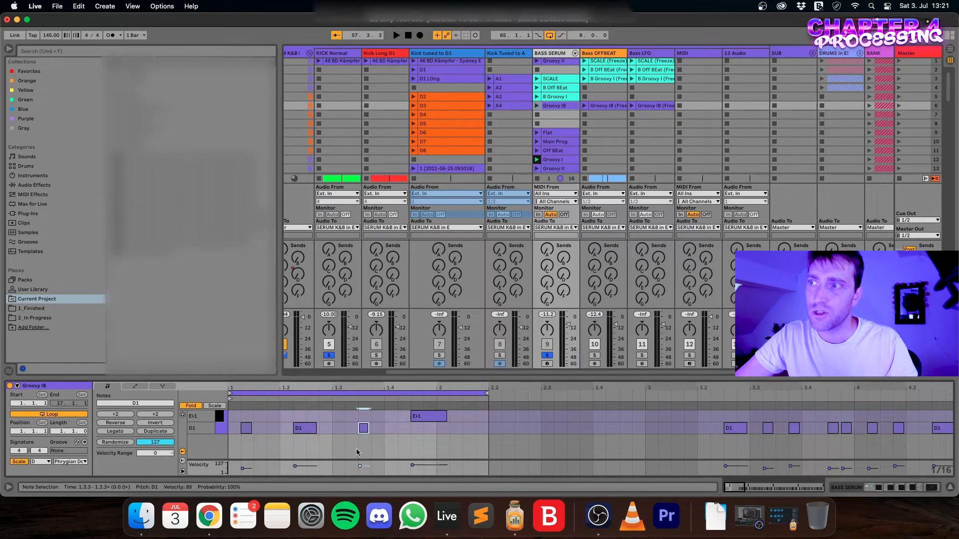
left_click(420, 419)
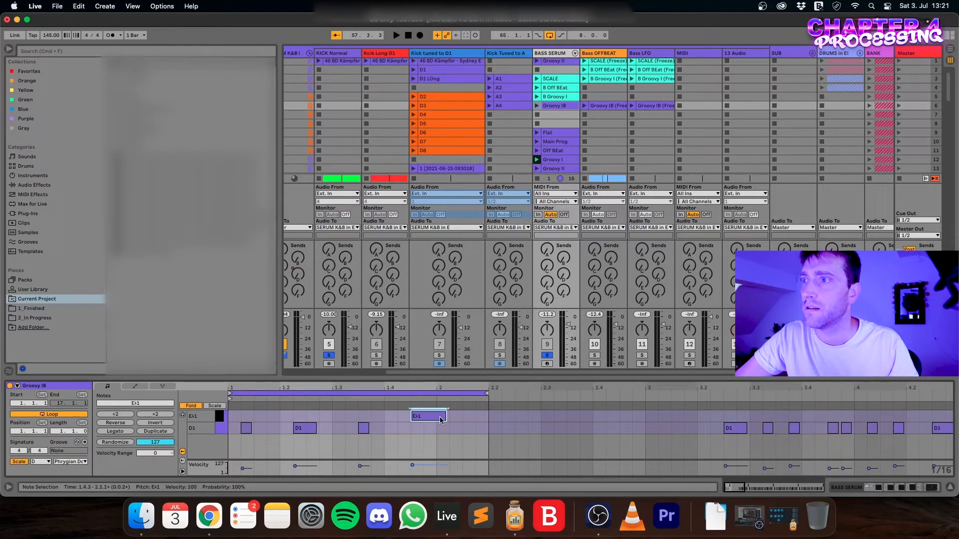
scroll(449, 415, "right", 1)
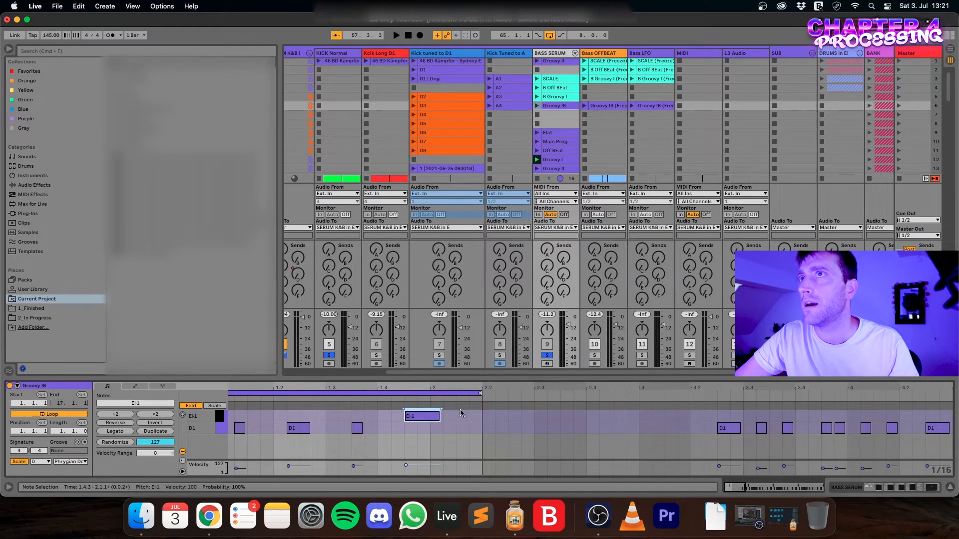
left_click_drag(477, 449, 226, 401)
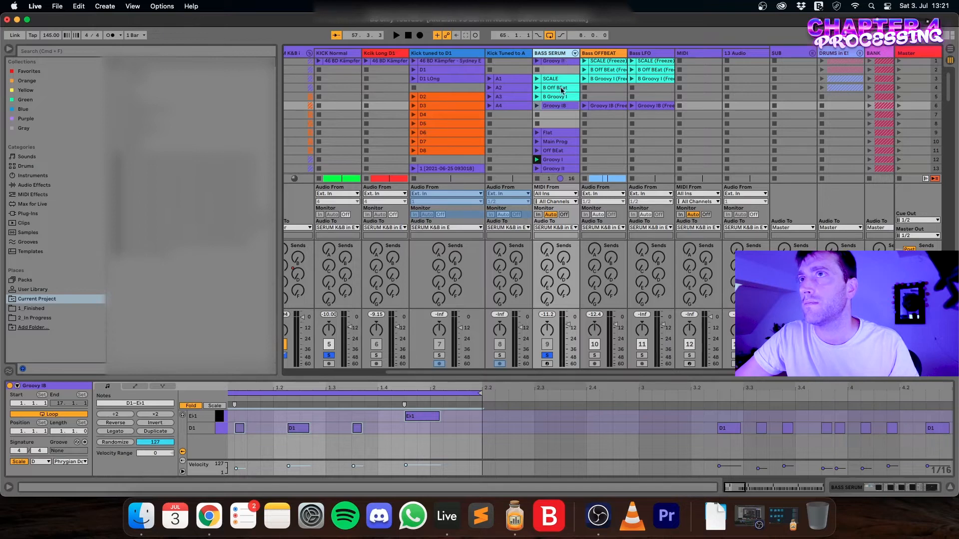
- Duplicate the BASS SERUM track and delete every clip from the copy except Groovy IB
key("super+d")
left_click(599, 133)
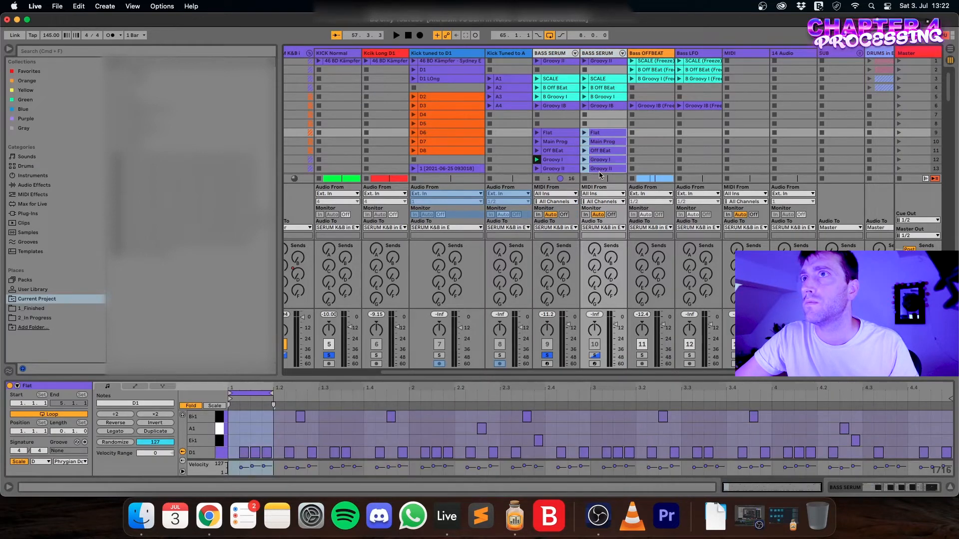
left_click(599, 171, "shift")
key("Delete")
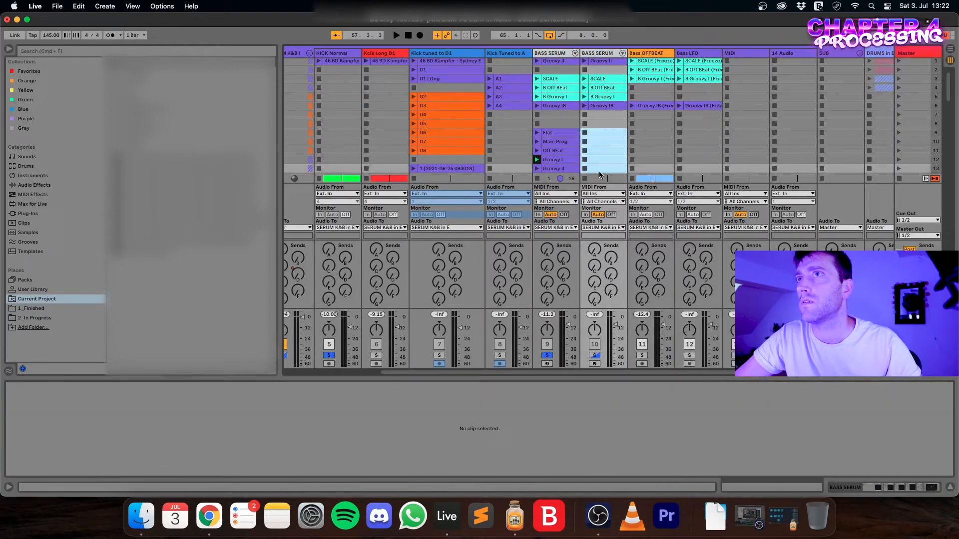
left_click(598, 106)
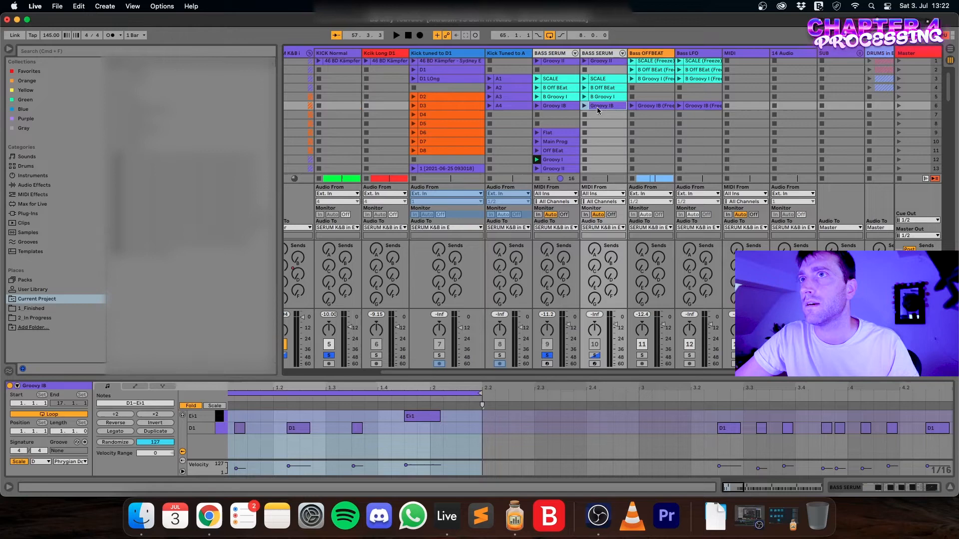
left_click(603, 62)
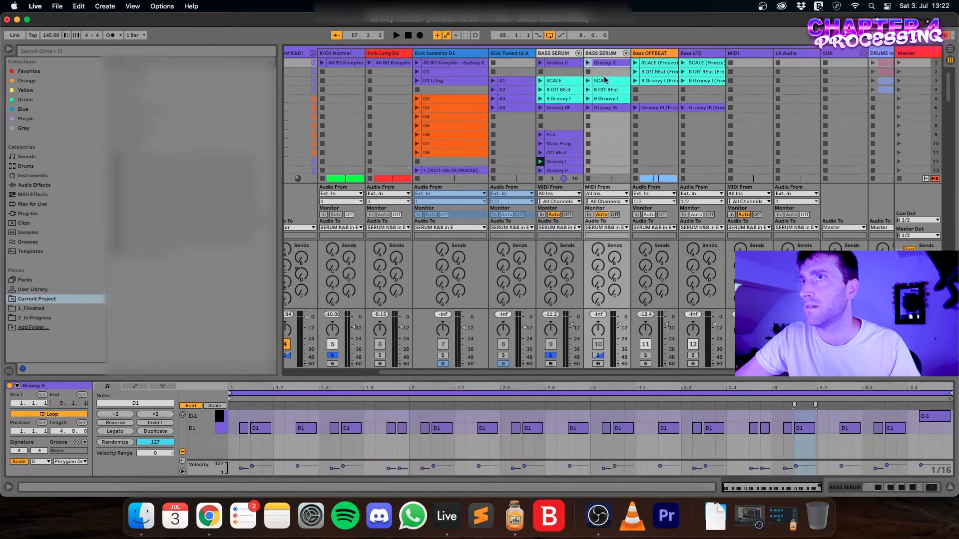
left_click(608, 97, "shift")
key("Delete")
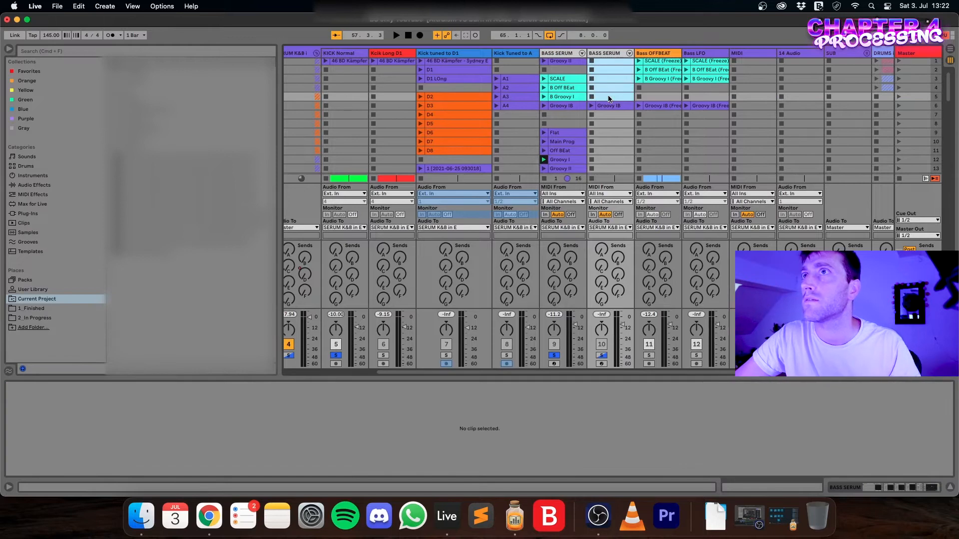
left_click(610, 123)
- Freeze the duplicated BASS SERUM track that holds only the Groovy IB clip
right_click(610, 55)
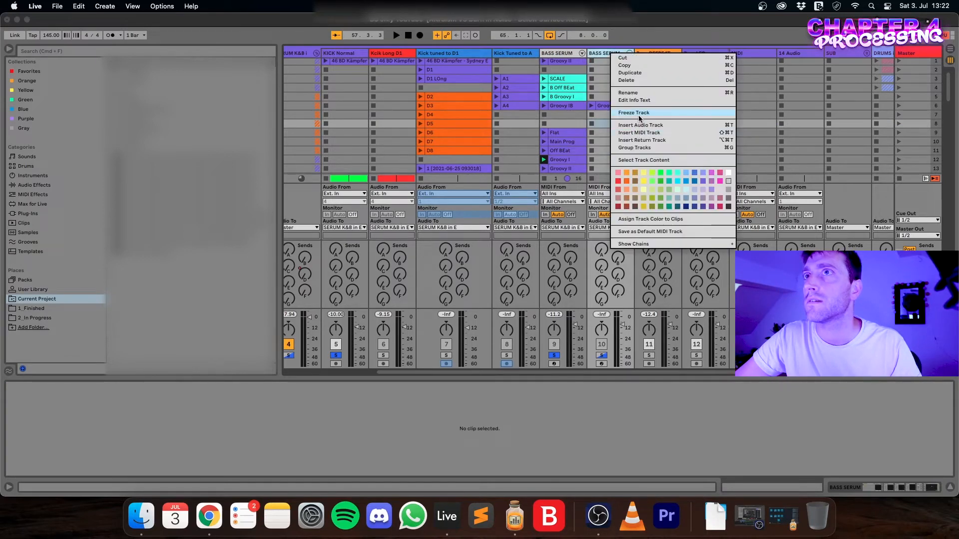
left_click(603, 109)
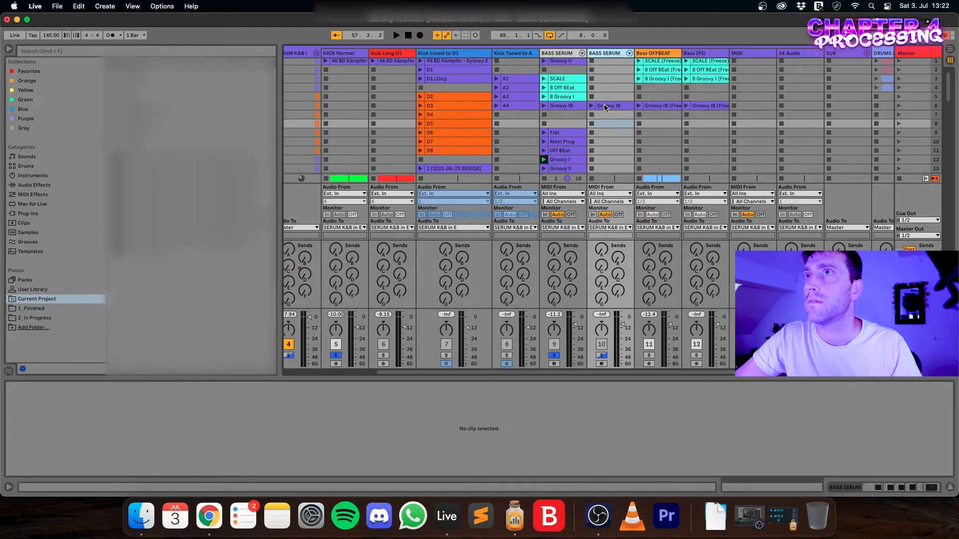
right_click(607, 60)
left_click(624, 116)
left_click(613, 106)
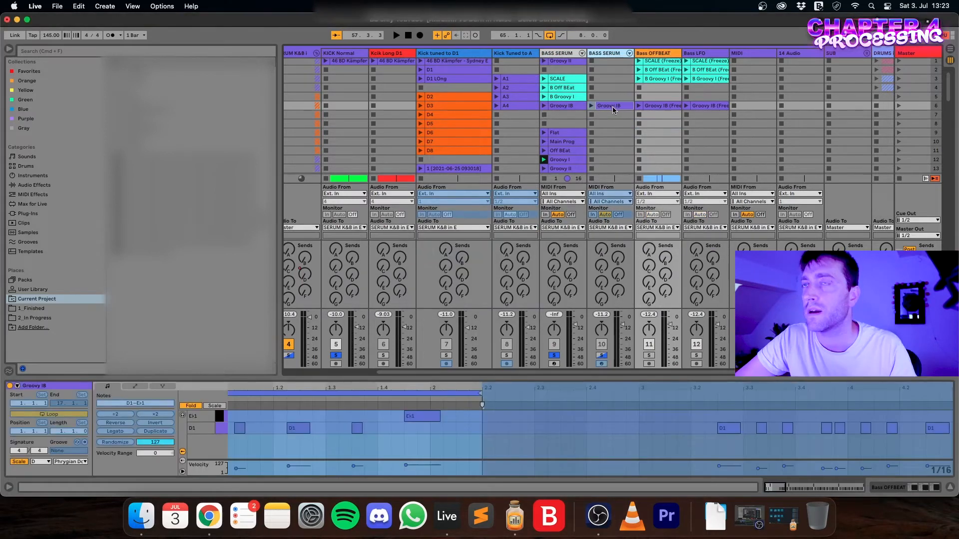
- Place the frozen Groovy IB clip as audio on the Bass LFO track at bar 345 of the arrangement
left_click(612, 106)
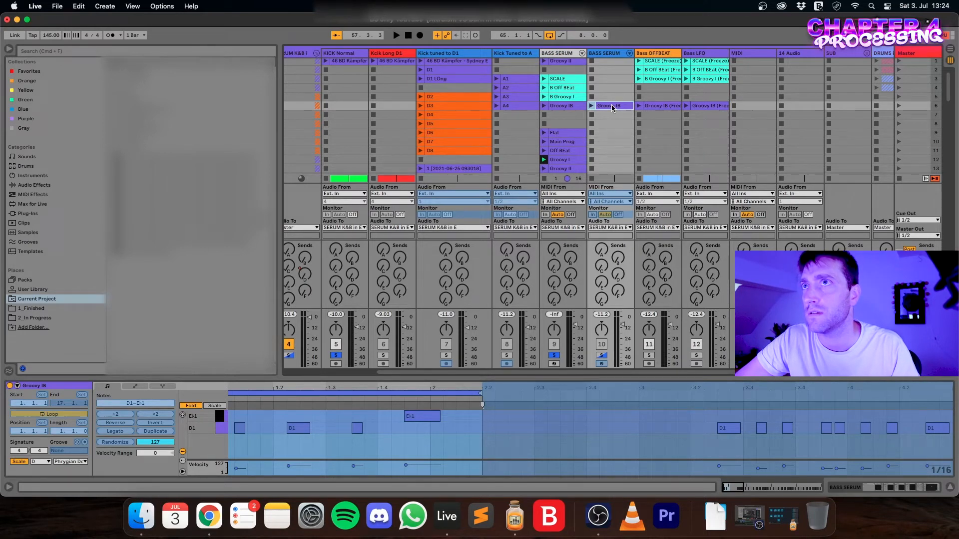
key("Tab")
left_click(289, 214)
left_click_drag(733, 220, 645, 224)
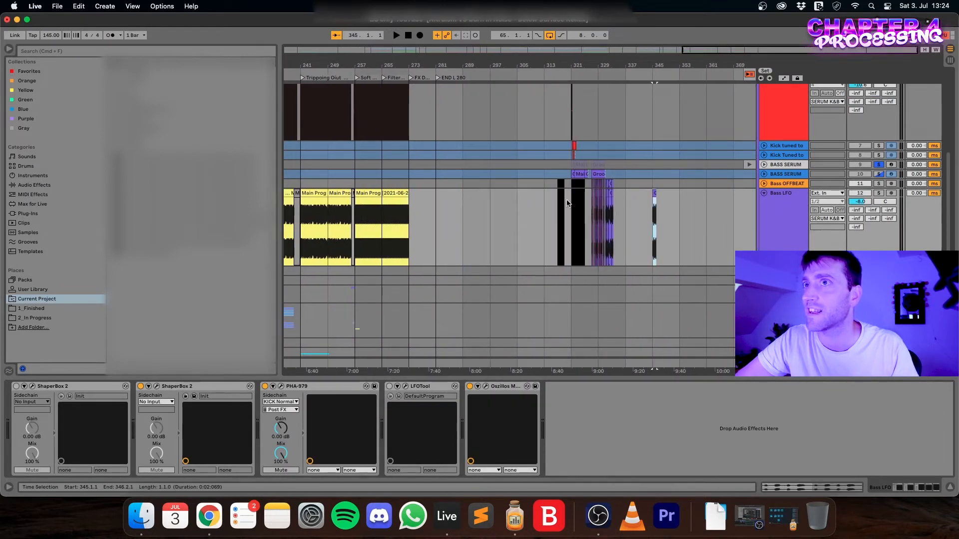
scroll(655, 228, "up", 10)
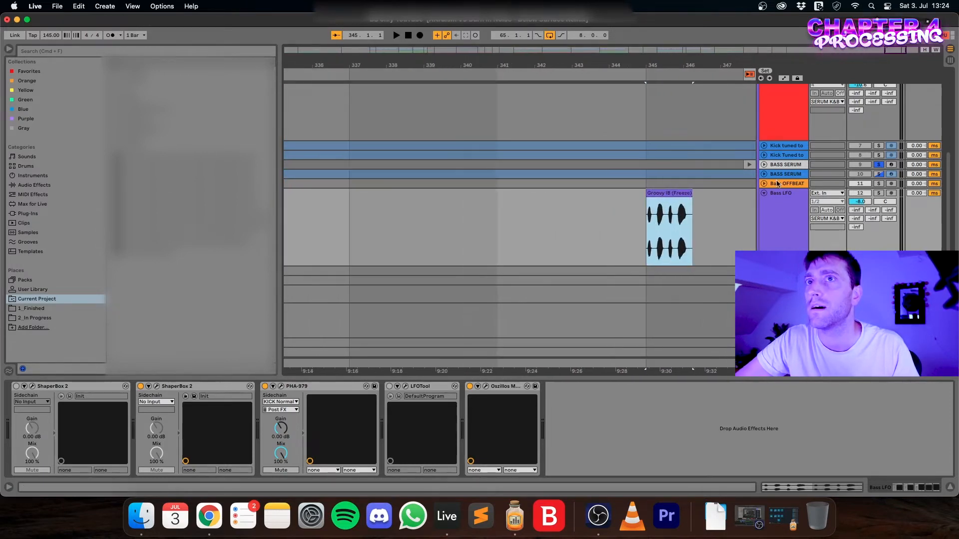
- Place the Groovy II MIDI clip from the session on the BASS SERUM track at bar 345 of the arrangement
key("Tab")
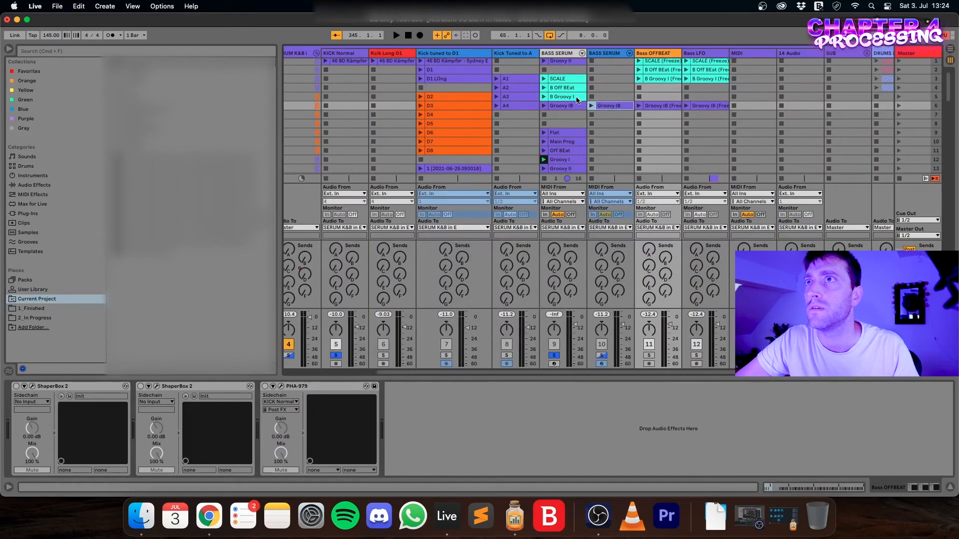
left_click(564, 106)
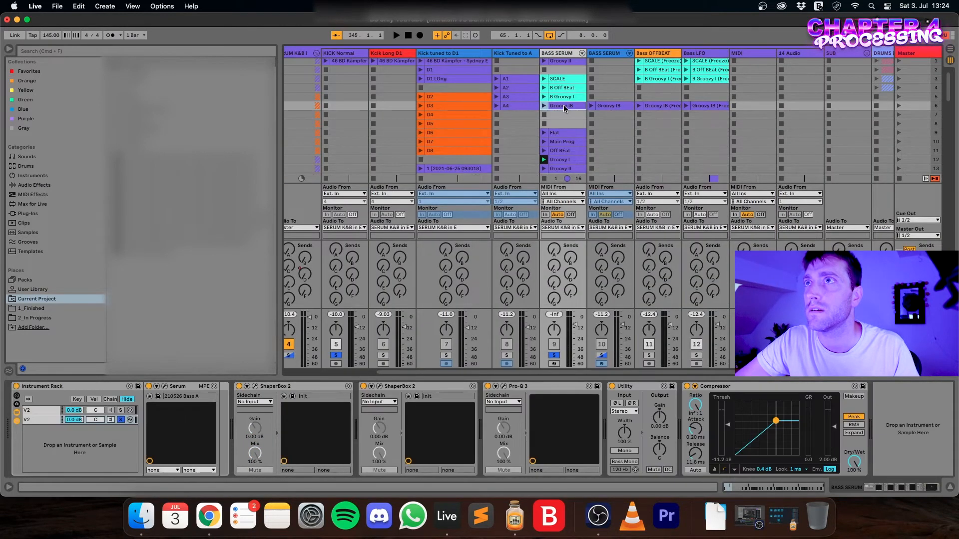
left_click(602, 106)
left_click(568, 160)
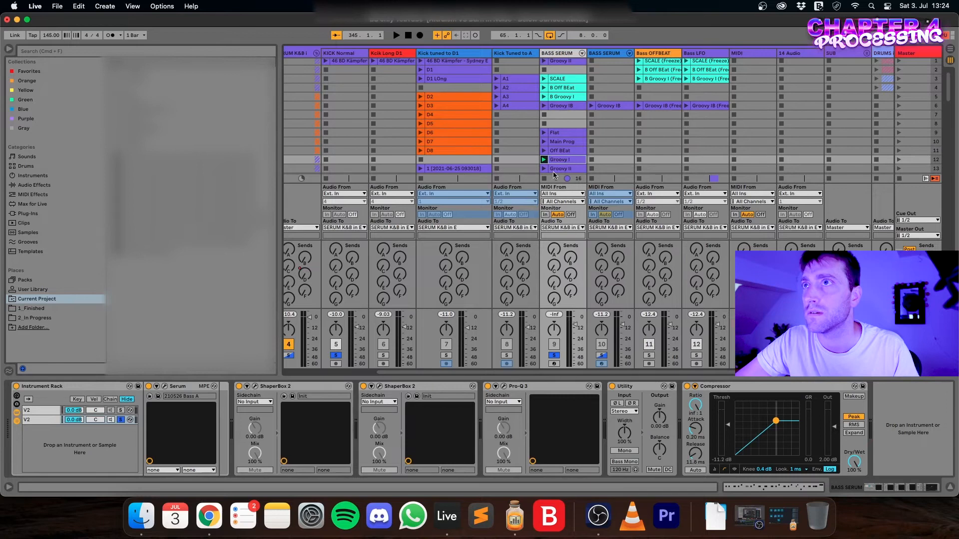
double_click(558, 169)
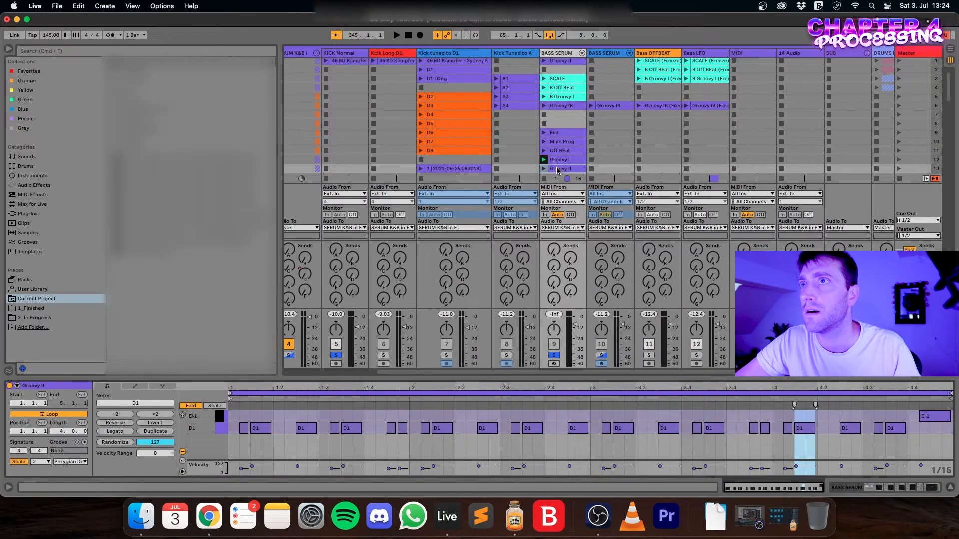
key("Tab")
left_click_drag(556, 166, 687, 163)
key("alt+plus")
key("alt+plus")
scroll(692, 176, "right", 2)
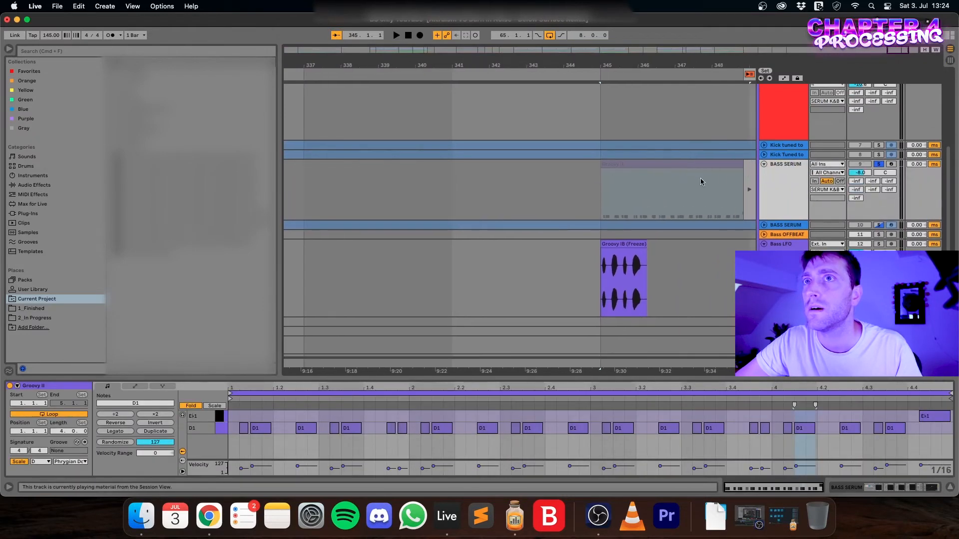
left_click(638, 207)
key("plus")
key("alt+plus")
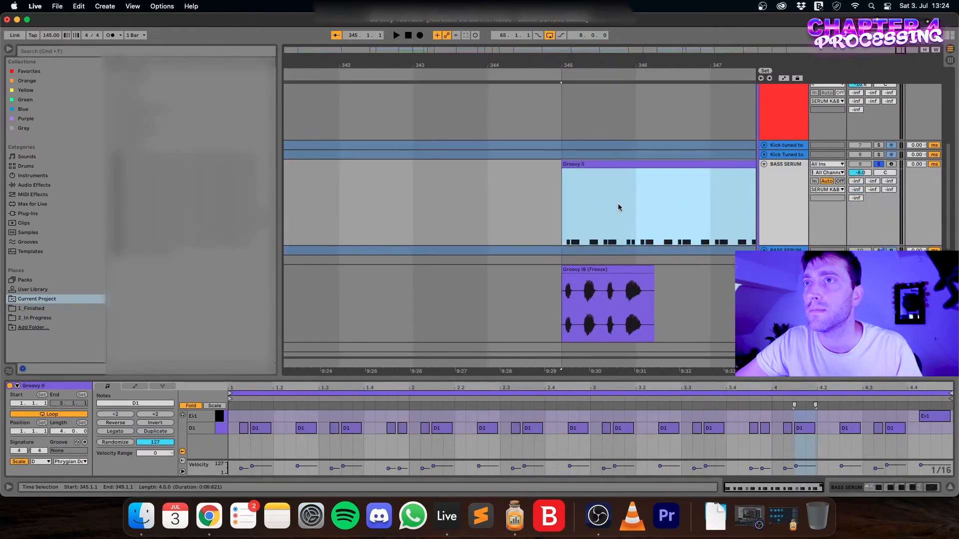
scroll(607, 211, "right", 3)
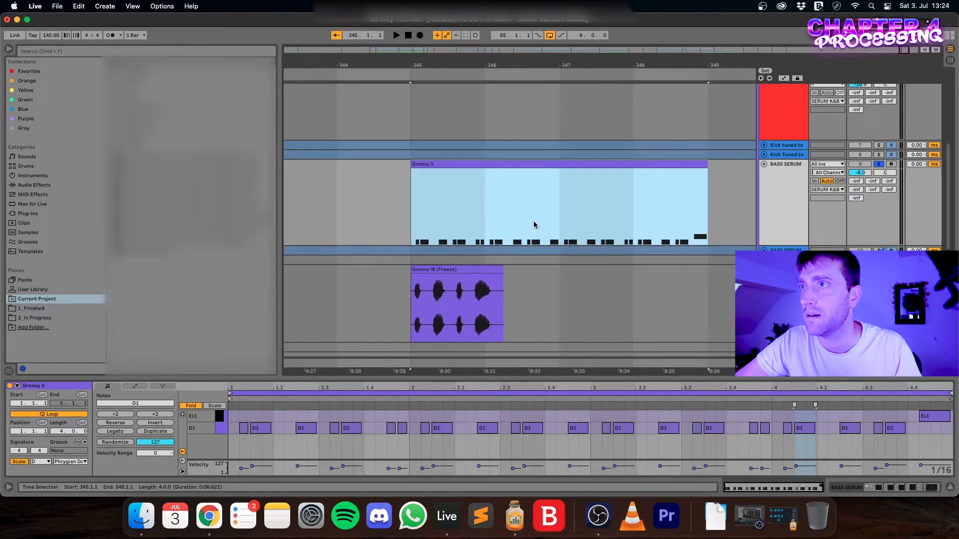
- Set the arrangement grid to 1/16 and open the frozen Groovy IB clip's waveform at its first transient near 1.1.2
right_click(502, 302)
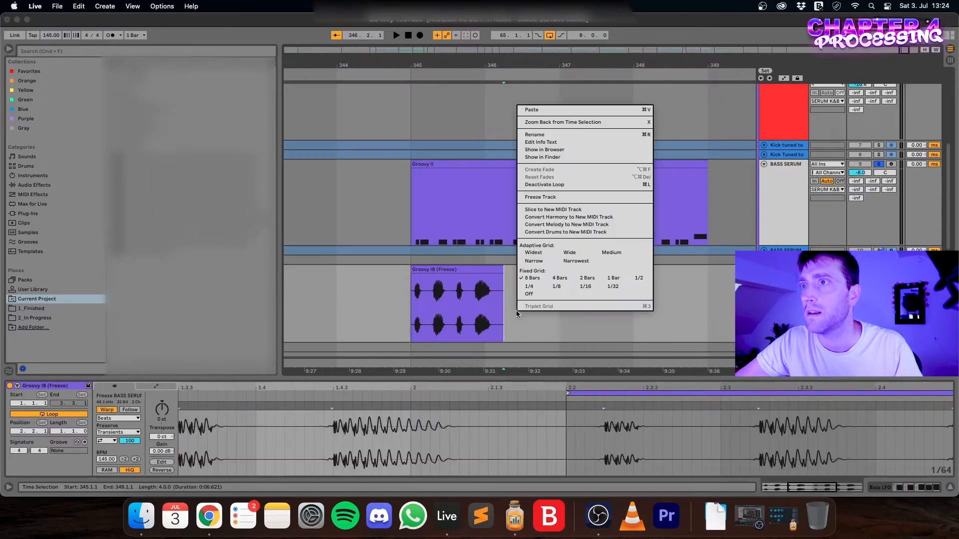
left_click(587, 288)
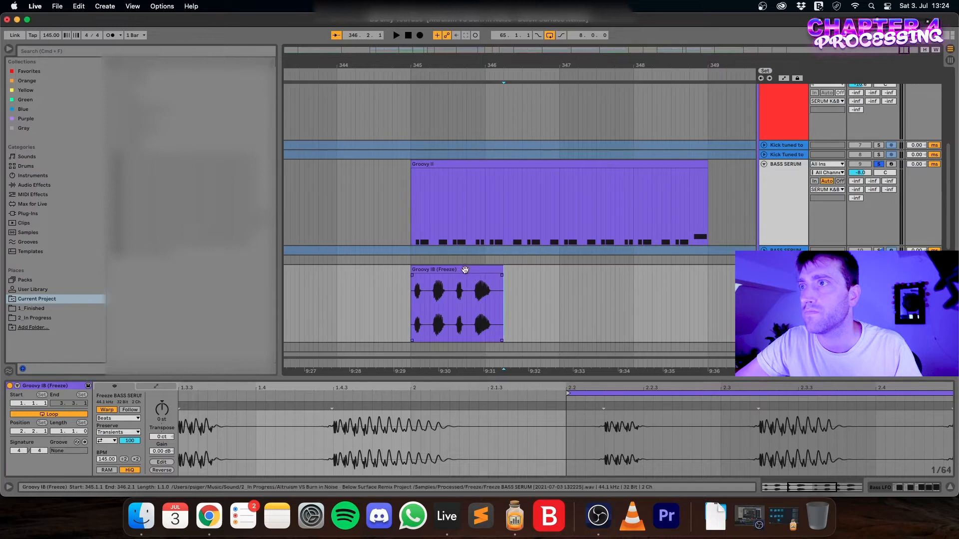
left_click(465, 270)
left_click(267, 419)
scroll(219, 425, "up", 2)
scroll(219, 425, "up", 10)
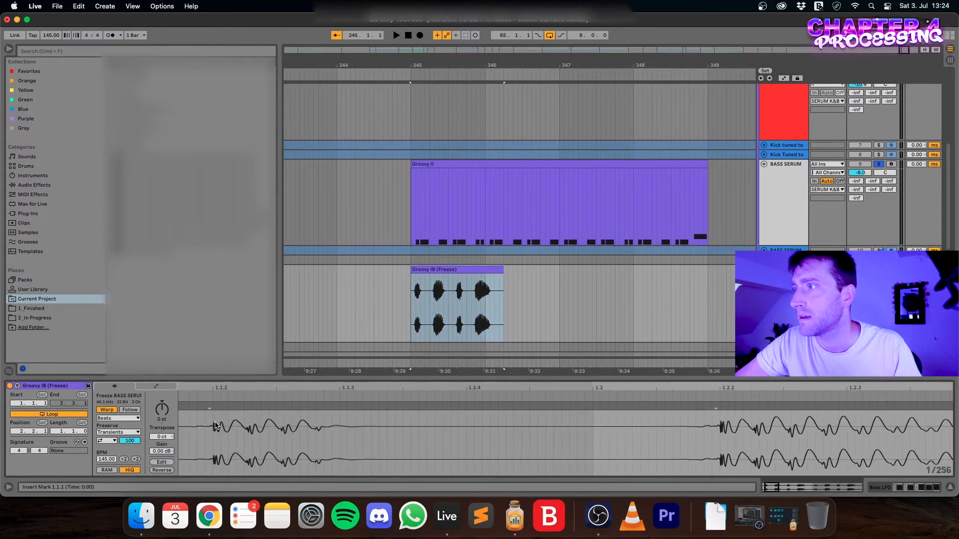
mouse_move(352, 405)
left_mouse_down()
mouse_move(398, 405)
mouse_move(400, 417)
left_mouse_up()
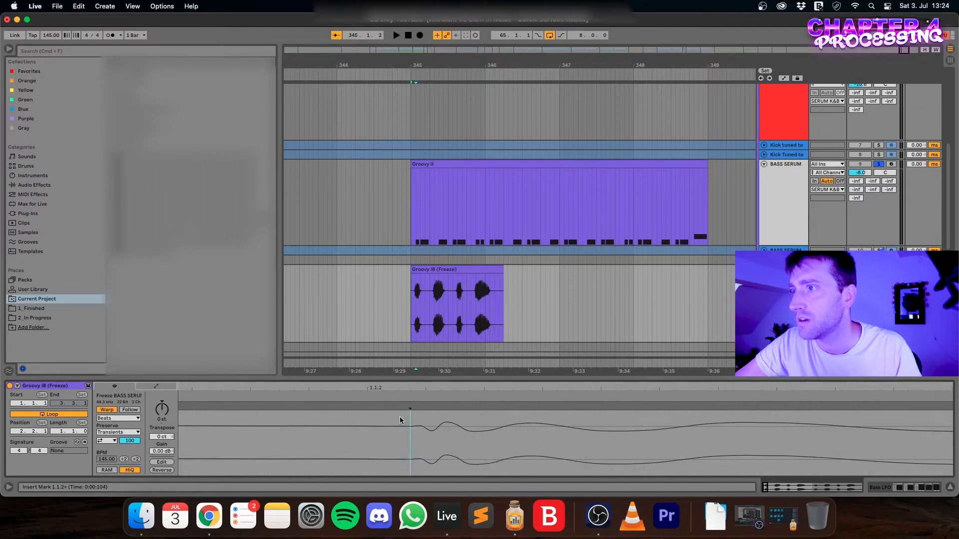
- Raise the frozen Groovy IB clip's gain to 20.6 dB and examine the onsets of its first two bass hits
left_click_drag(161, 452, 162, 424)
scroll(439, 463, "down", 2)
scroll(427, 422, "down", 2)
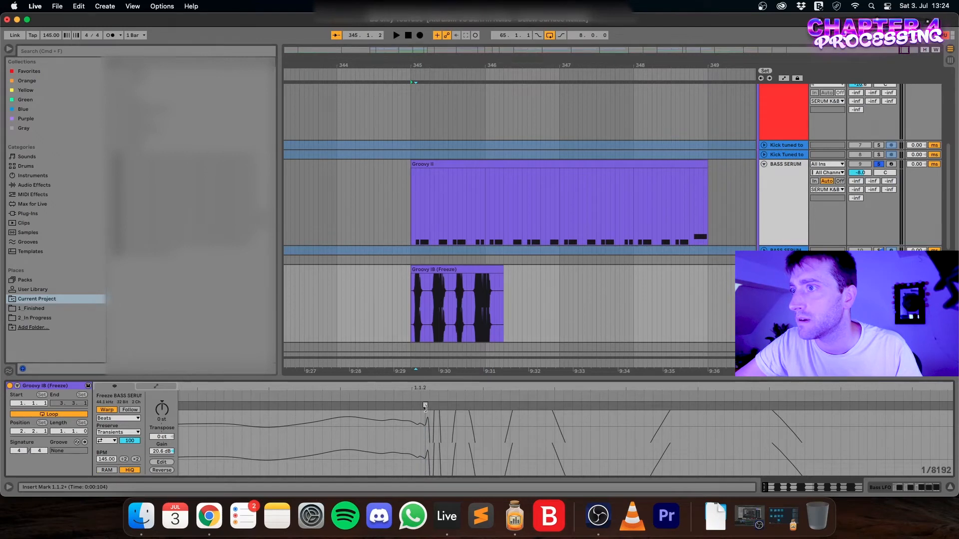
scroll(531, 422, "down", 6)
scroll(475, 418, "up", 4)
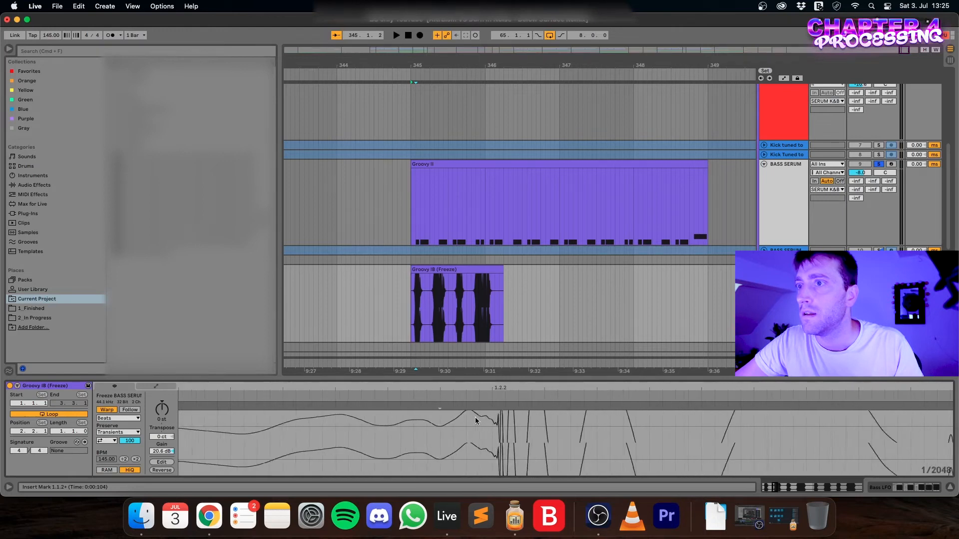
- Align the transient marker near 1.2.2 with the start of the second bass hit, undoing the first attempt
left_click(454, 407)
left_click_drag(454, 407, 477, 407)
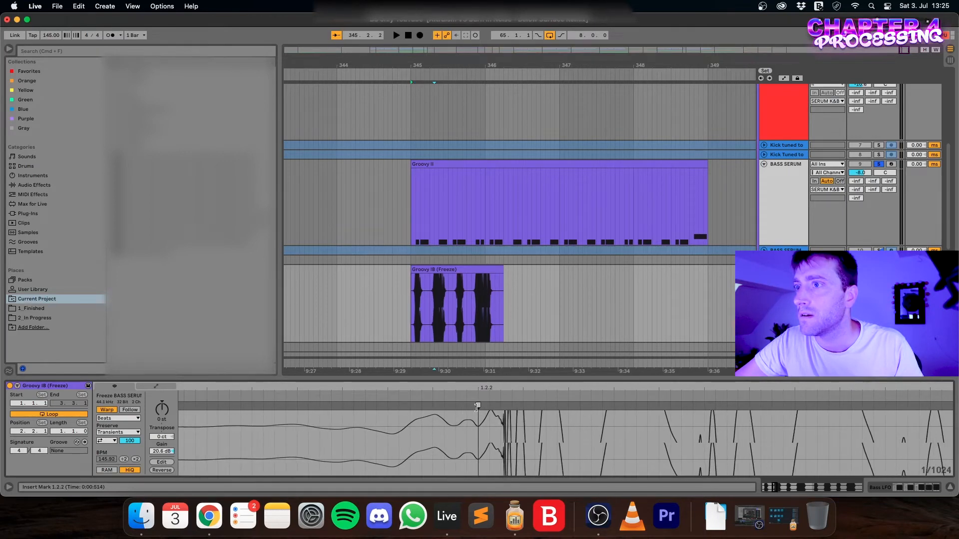
key("super+z")
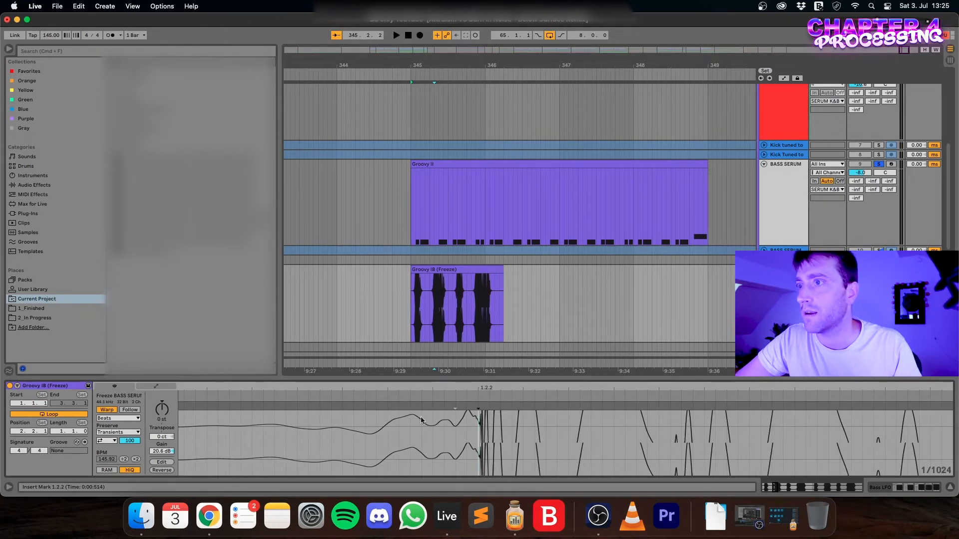
scroll(454, 428, "down", 3)
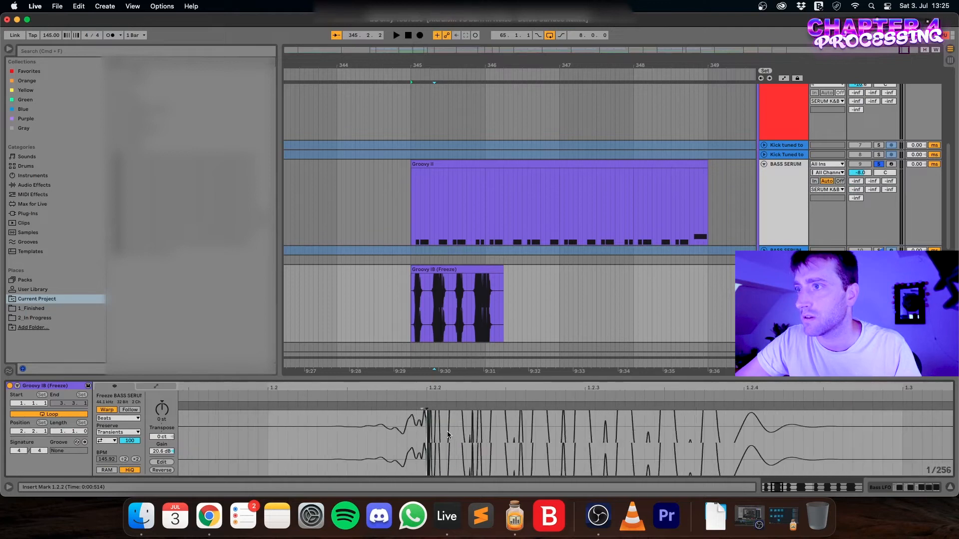
scroll(415, 436, "down", 4)
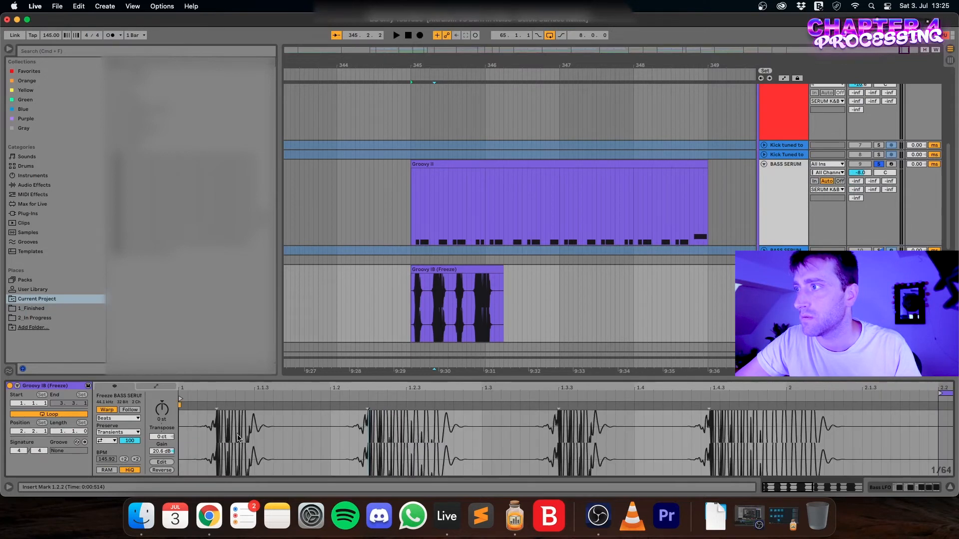
scroll(372, 428, "up", 4)
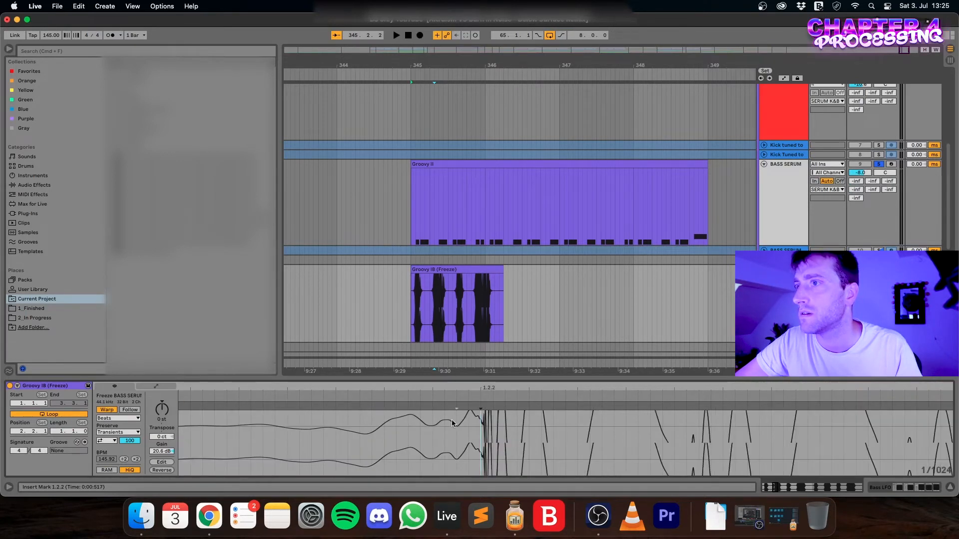
scroll(464, 412, "up", 3)
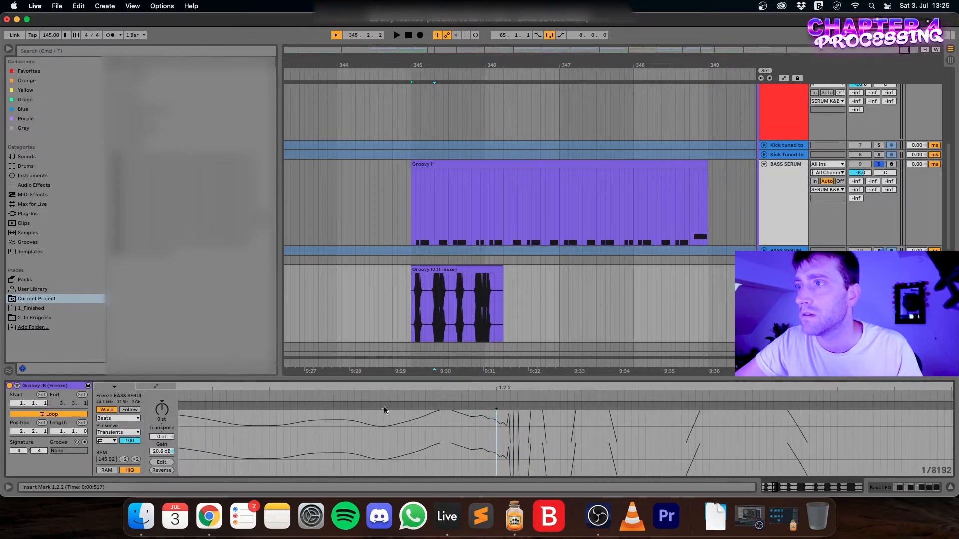
left_click_drag(380, 405, 501, 407)
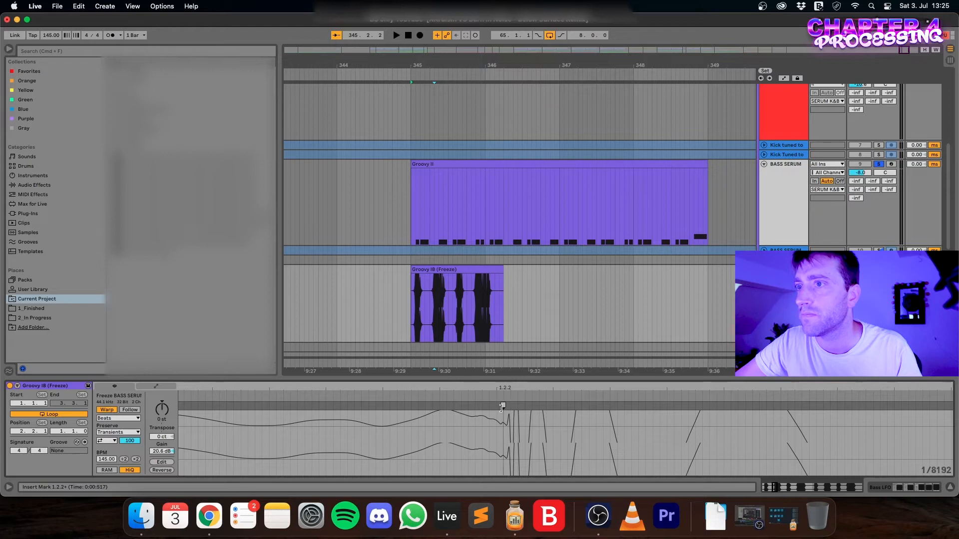
- Check how the transient markers of the first and second bass hits sit against their waveform onsets
scroll(494, 425, "down", 5)
scroll(493, 424, "up", 5)
scroll(252, 422, "up", 8)
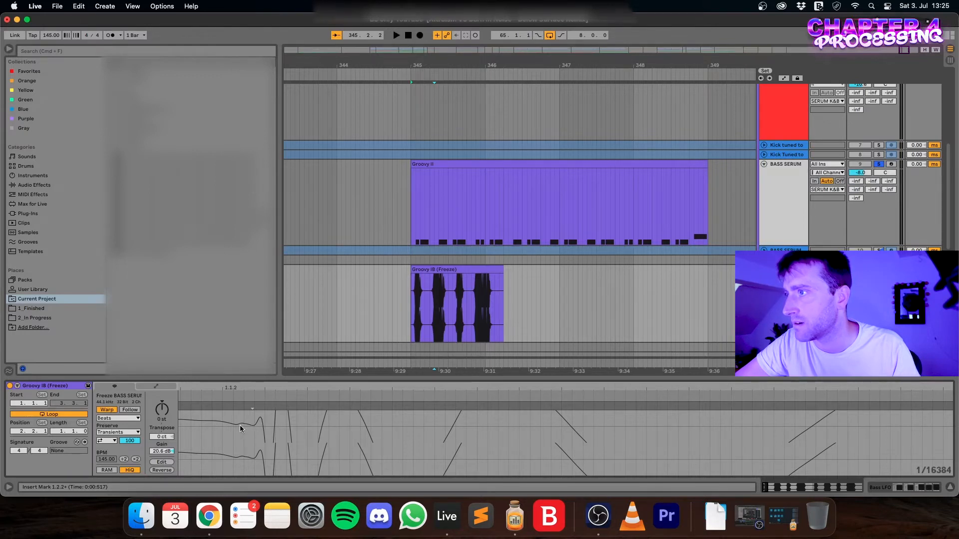
scroll(224, 423, "down", 4)
scroll(193, 418, "down", 3)
scroll(461, 418, "up", 5)
scroll(489, 425, "down", 1)
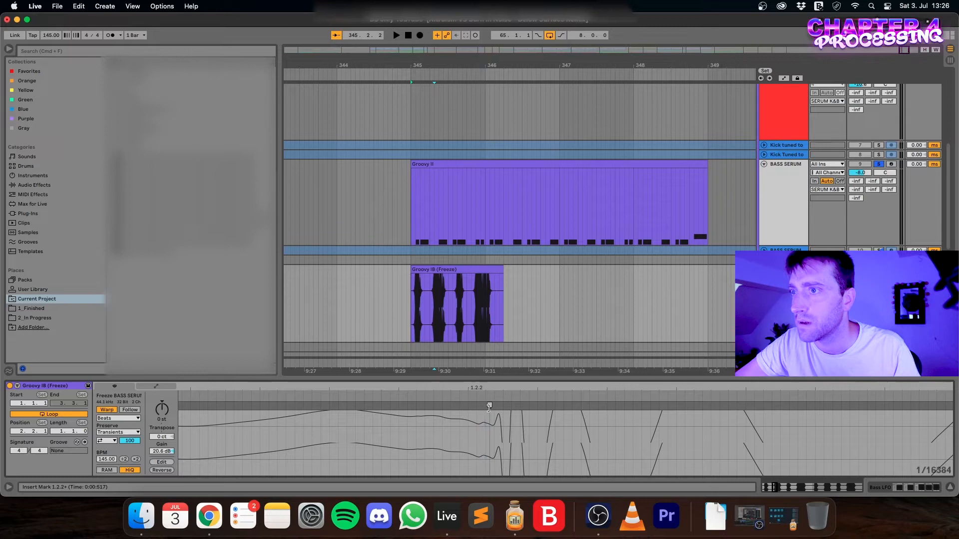
- Position the transient marker near 1.3.3 at the start of the third bass hit
scroll(509, 424, "down", 2)
scroll(500, 419, "down", 6)
scroll(505, 425, "right", 10)
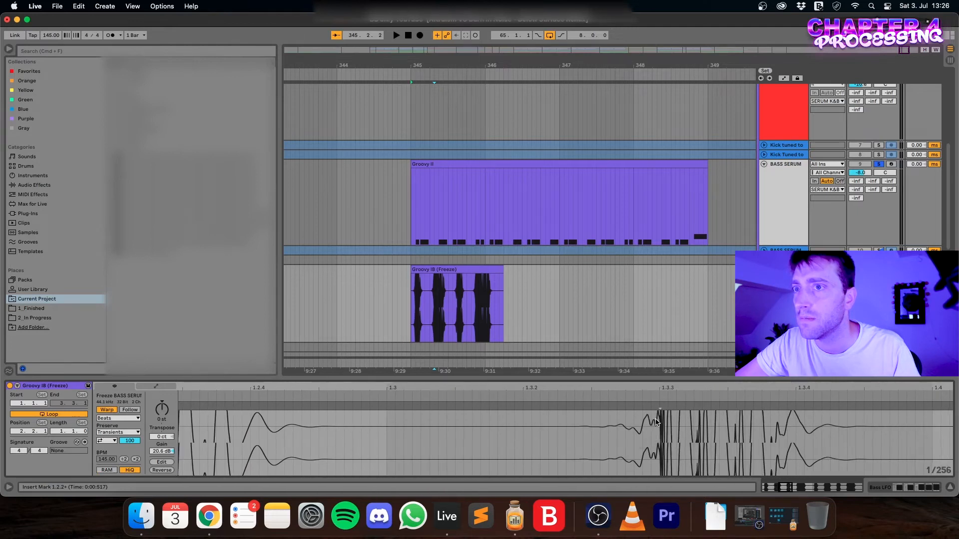
scroll(656, 422, "up", 7)
scroll(664, 423, "up", 2)
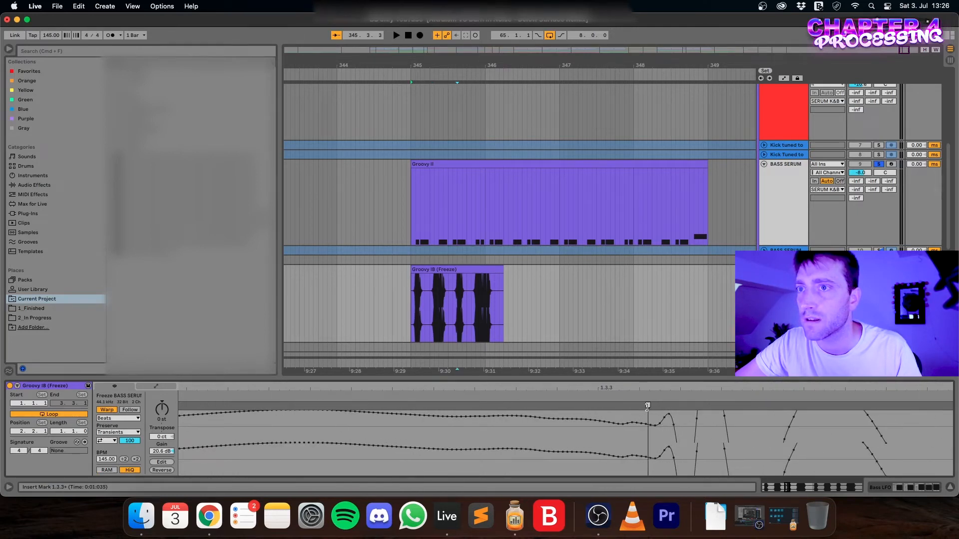
scroll(656, 425, "down", 9)
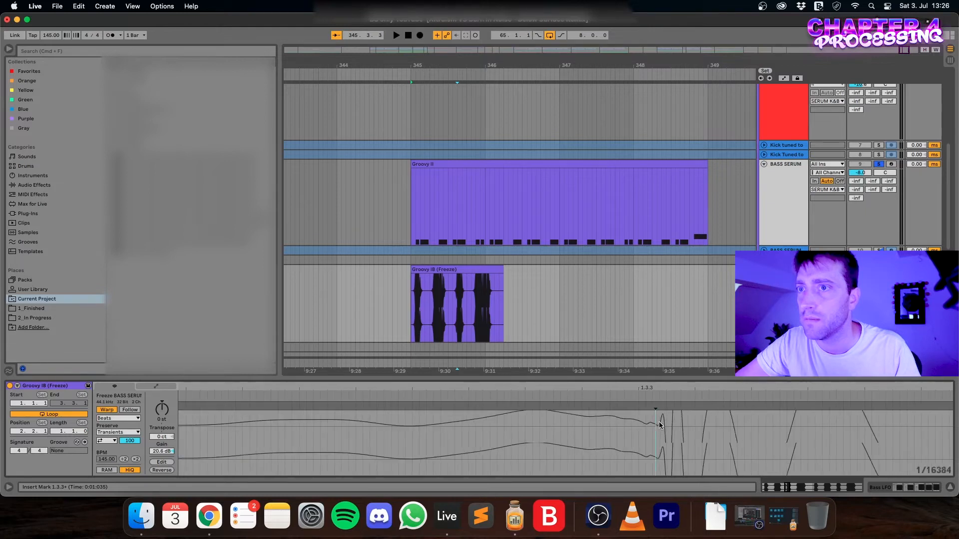
- Position the transient marker at the start of the fourth bass hit and reset the clip gain to 0 dB
scroll(659, 424, "right", 10)
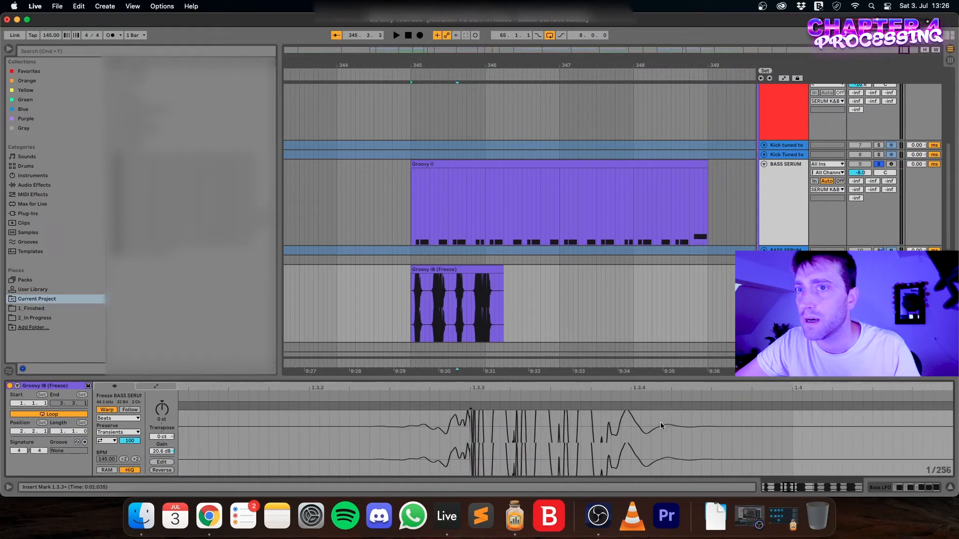
scroll(631, 418, "up", 2)
scroll(627, 415, "up", 3)
left_click(614, 406)
scroll(615, 406, "down", 15)
left_click(527, 437)
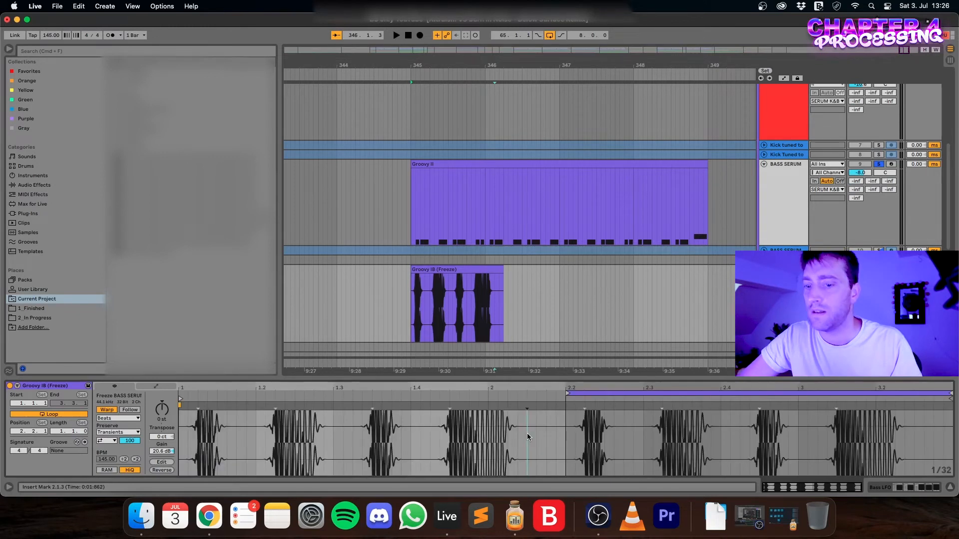
double_click(165, 451)
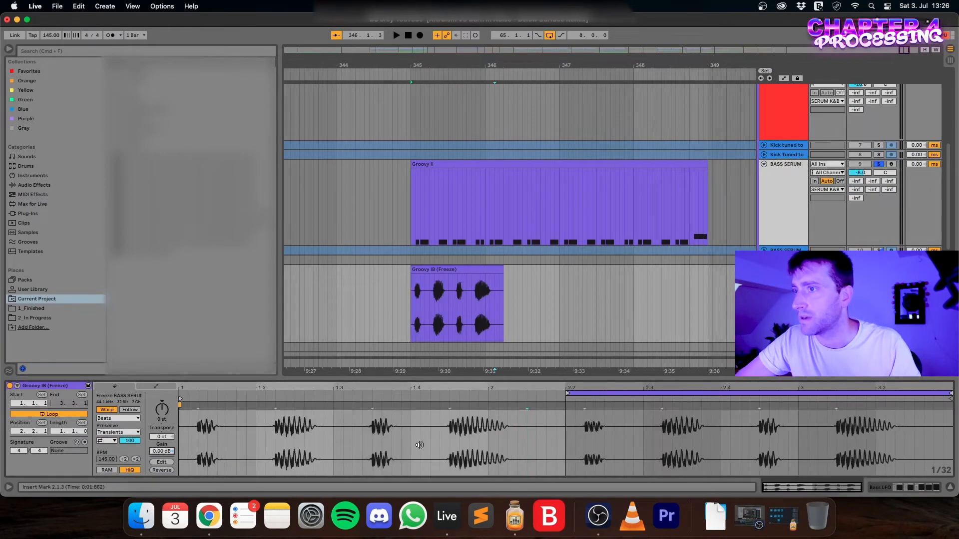
- Quantize the entire frozen Groovy IB clip to 1/16 with an amount of 100%
left_click(418, 444)
key("super+a")
key("space")
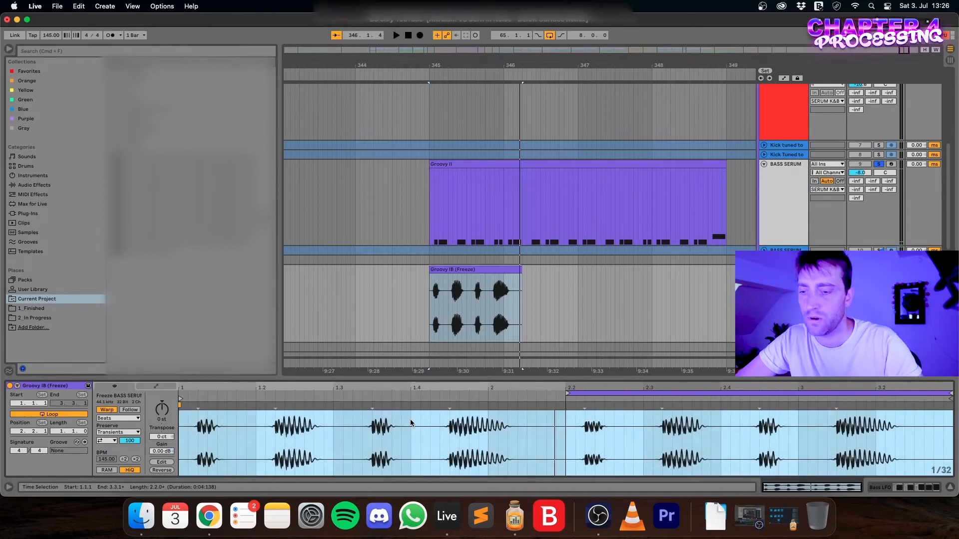
key("super+shift+u")
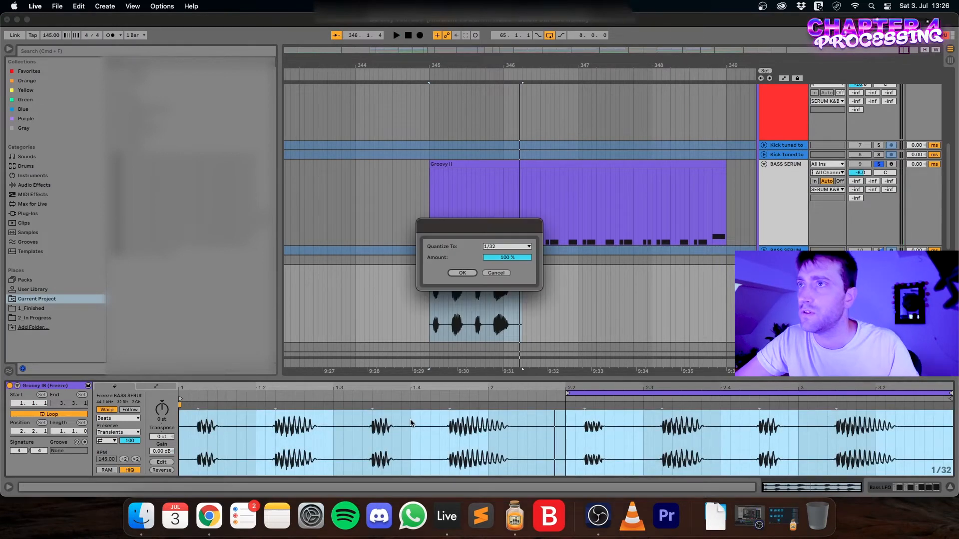
left_click(506, 247)
left_click(497, 292)
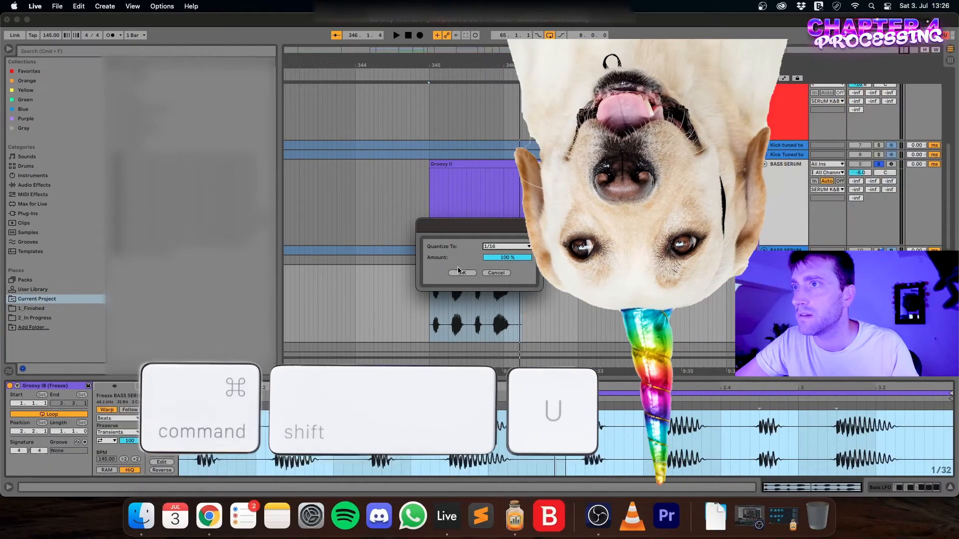
left_click(459, 273)
- Set the arrangement grid to 1/16 and split the frozen clip around the first bass hit, at 345.1.2 and 345.1.3
right_click(480, 311)
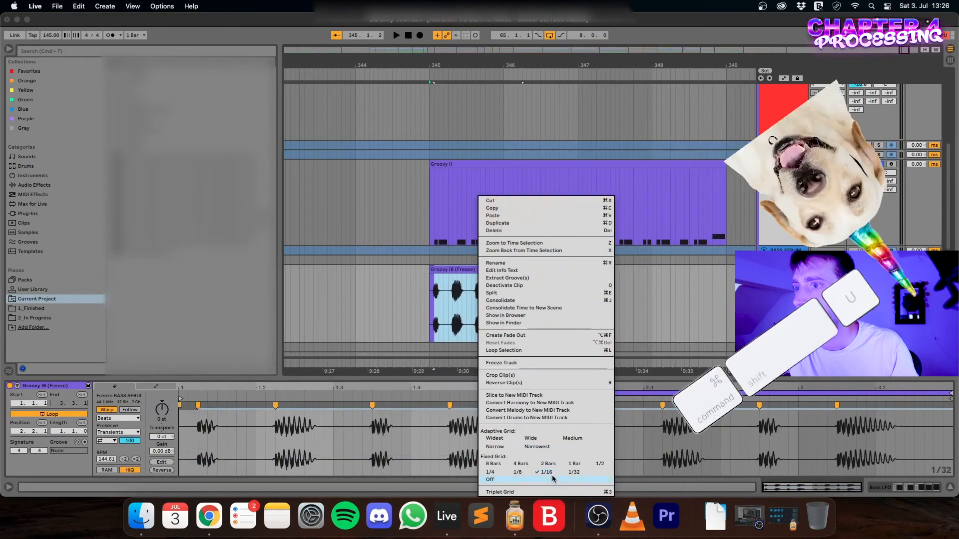
left_click(544, 473)
scroll(439, 336, "up", 8)
left_click(413, 316)
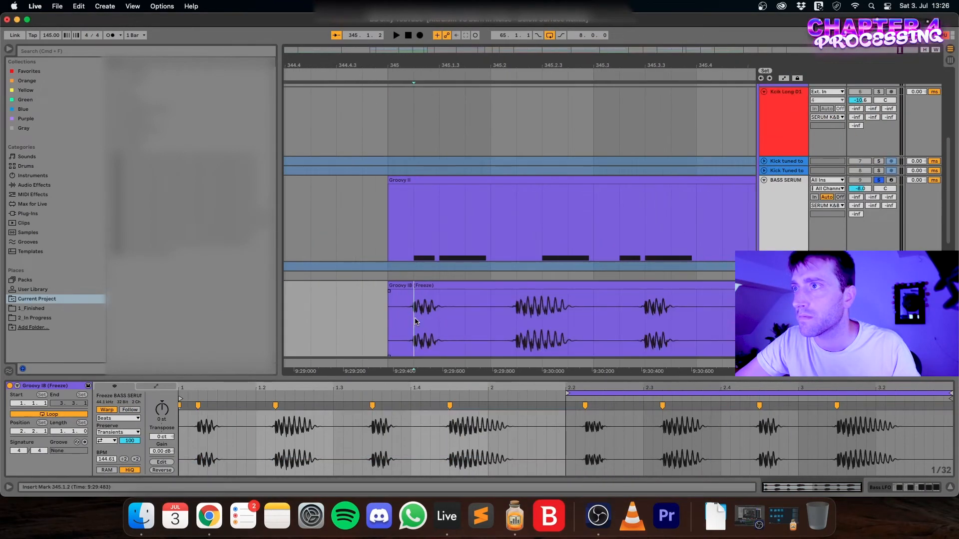
key("super+e")
left_click(439, 315)
key("super+e")
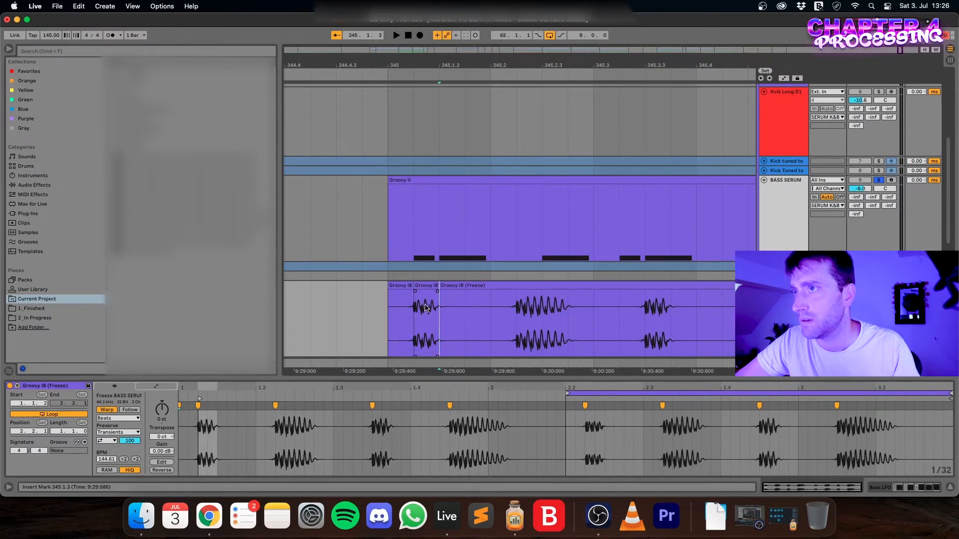
- Split the frozen clip at the start and end of the second bass hit, at 345.2.2 and 345.2.4
left_click(510, 308)
key("super+e")
left_click(570, 310)
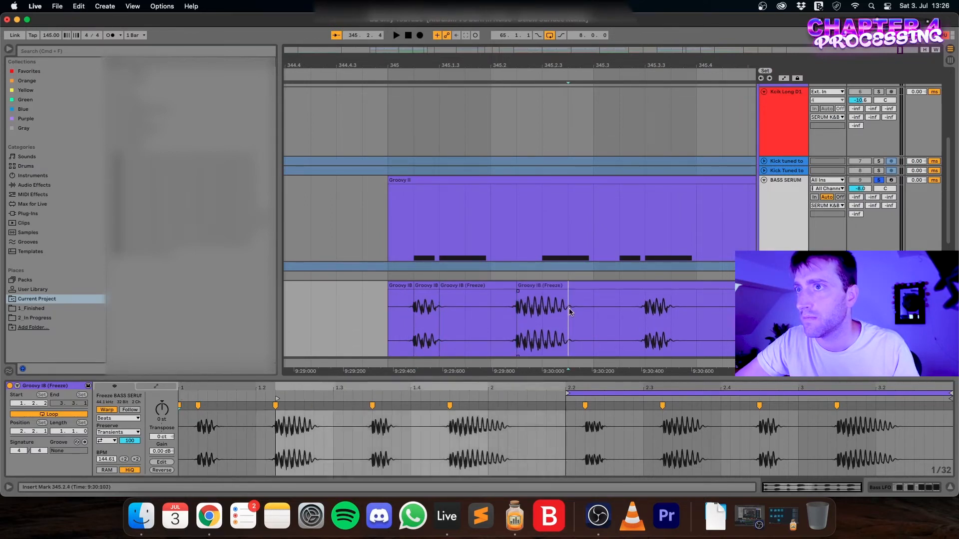
key("super+e")
- Delete the silent clip segments before the first bass hit and between the first and second hits
left_click(399, 286)
key("Delete")
left_click(489, 285)
key("Delete")
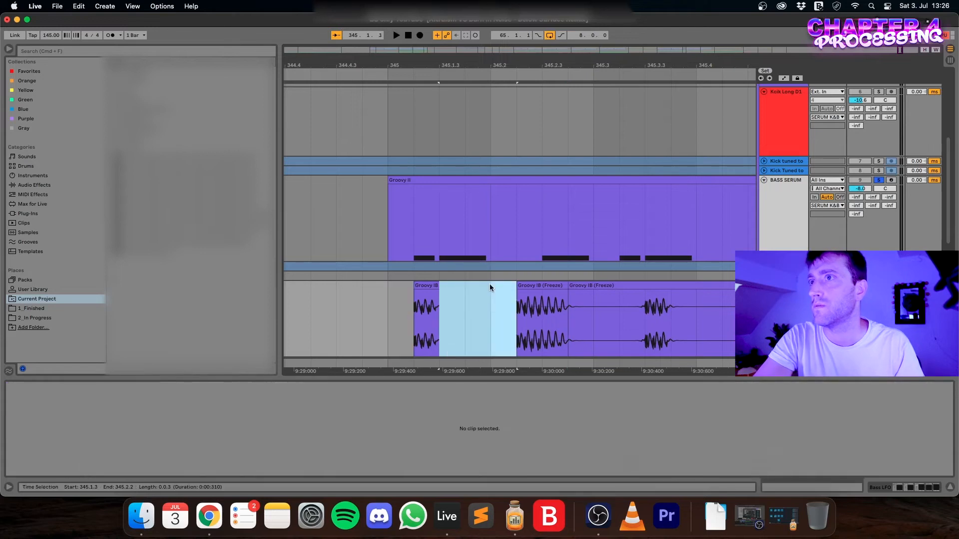
- Split the frozen clip around the third hit at 345.3.3 and 345.3.4 and the fourth hit at 345.4.3 and 346.1.2
scroll(548, 304, "right", 3)
left_click(514, 318)
key("super+e")
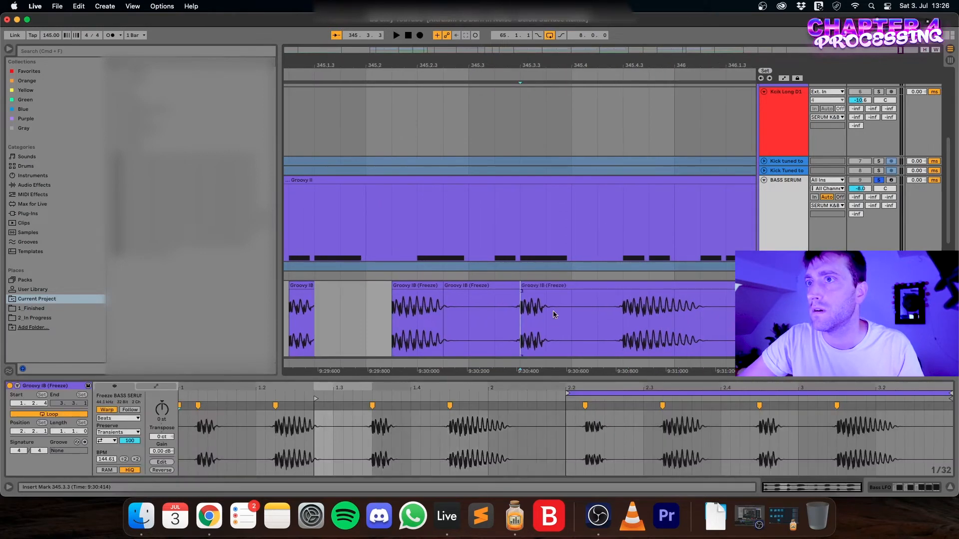
left_click(554, 316)
key("super+e")
left_click(621, 312)
key("super+e")
left_click(701, 312)
key("super+e")
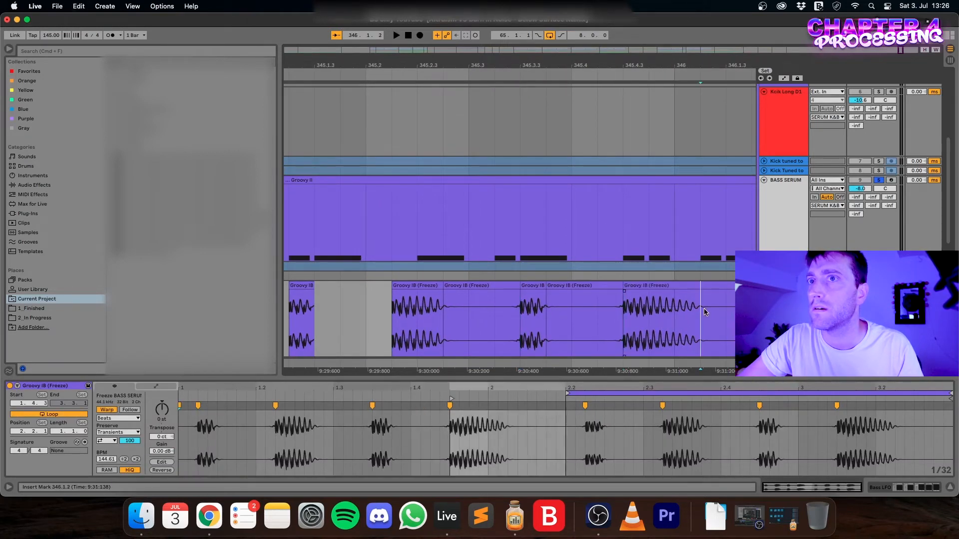
- Delete the silent segments on both sides of the third bass hit and the one after the fourth hit
left_click(588, 283)
key("Delete")
left_click(507, 284)
key("Delete")
scroll(519, 285, "right", 4)
left_click(557, 284)
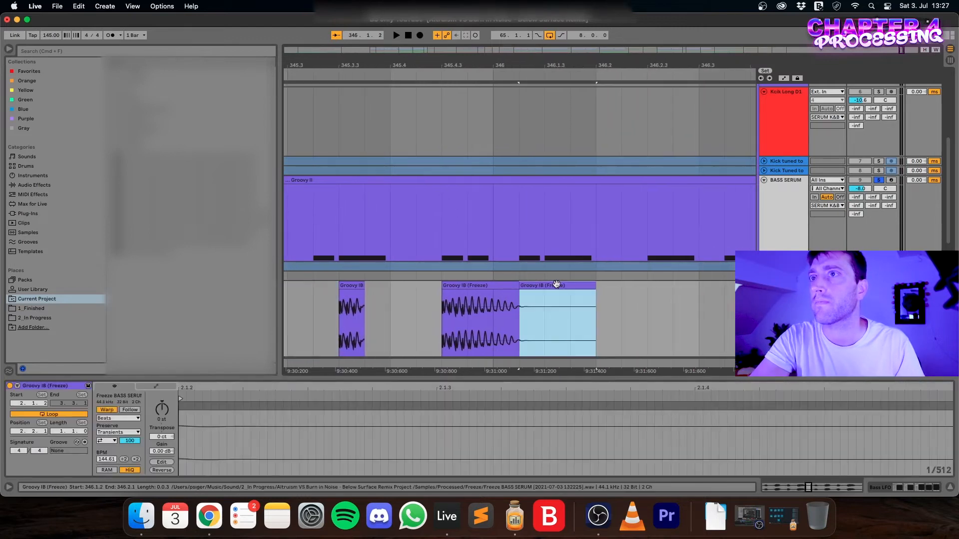
key("Delete")
- Apply a very short fade-in at the start of the first bass hit clip at 345.1.2
scroll(574, 289, "left", 3)
scroll(549, 292, "left", 3)
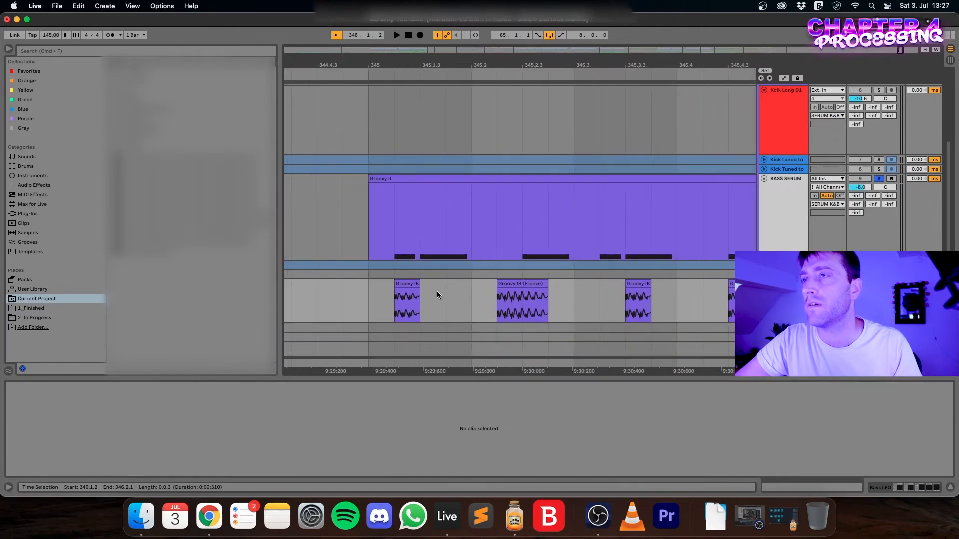
scroll(402, 298, "up", 4)
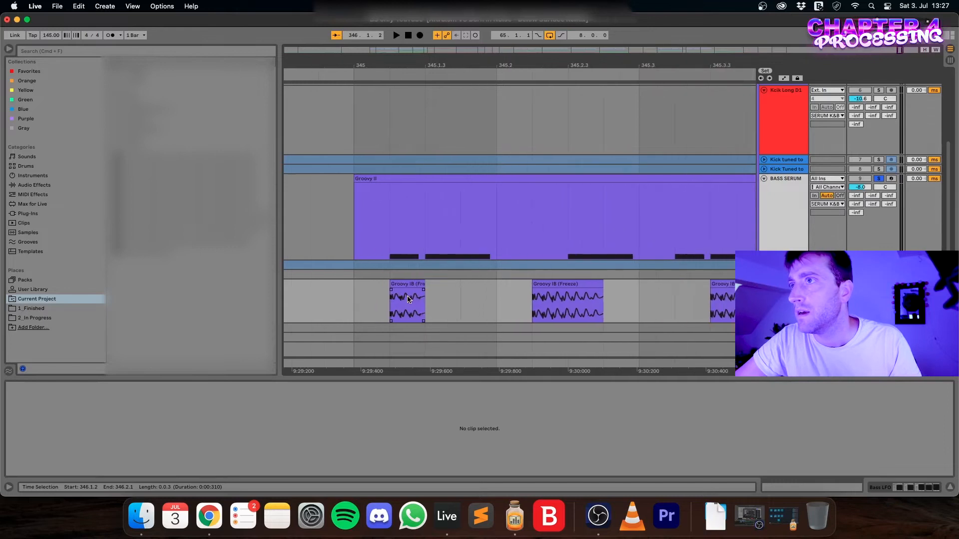
scroll(382, 296, "up", 4)
scroll(381, 297, "up", 3)
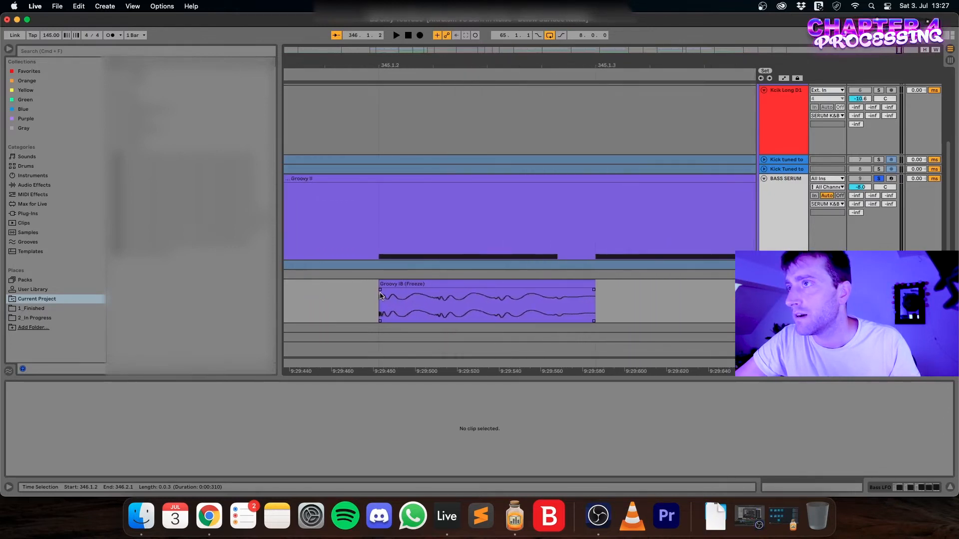
scroll(381, 296, "down", 10)
scroll(382, 300, "up", 1)
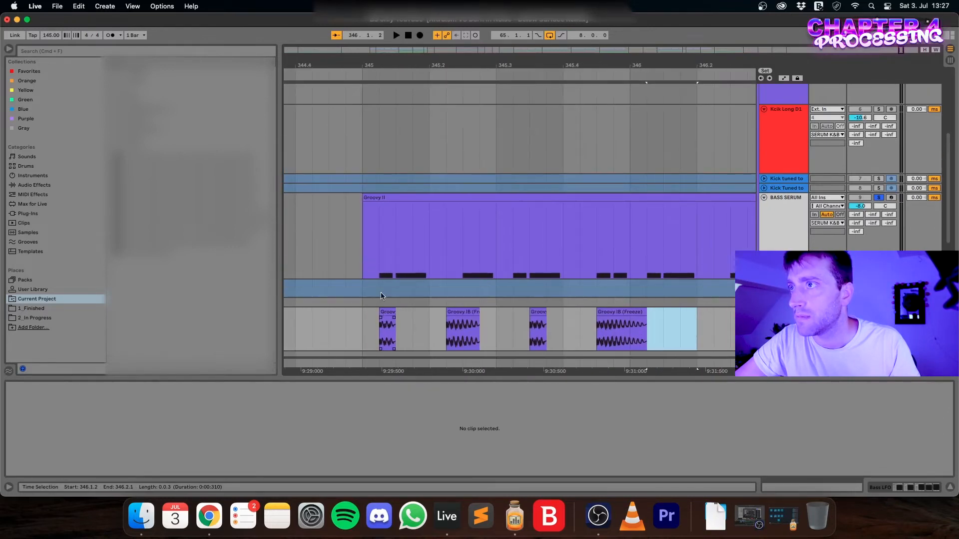
scroll(382, 327, "up", 15)
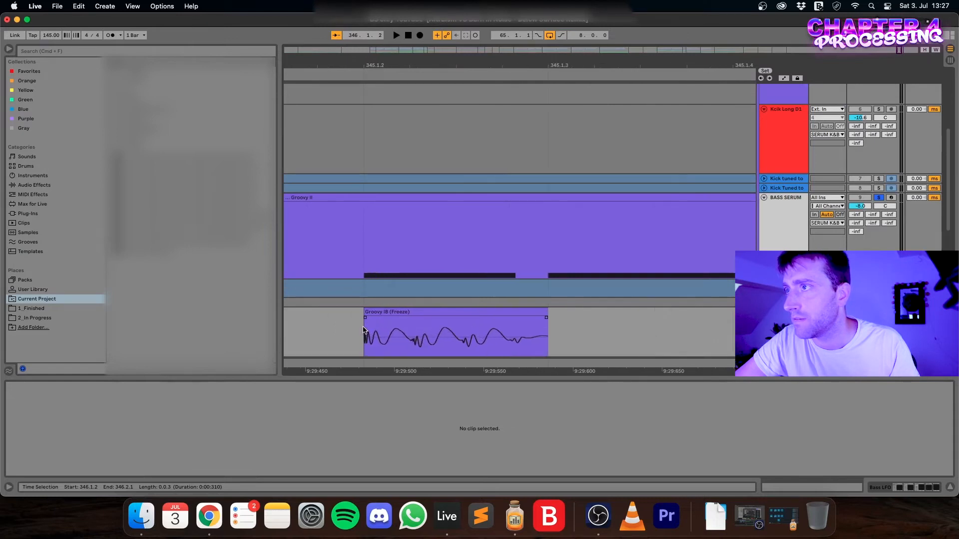
scroll(366, 332, "up", 8)
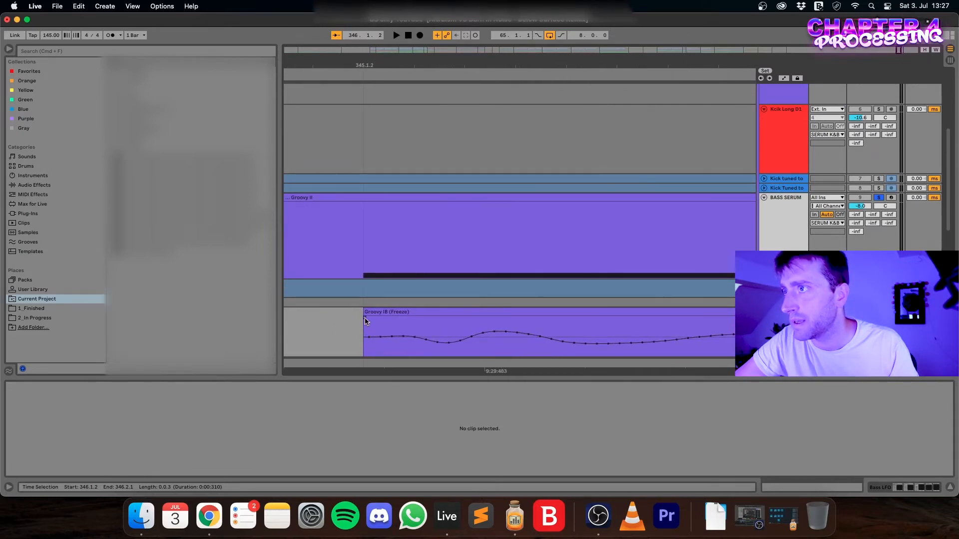
left_click(366, 321)
scroll(381, 327, "down", 15)
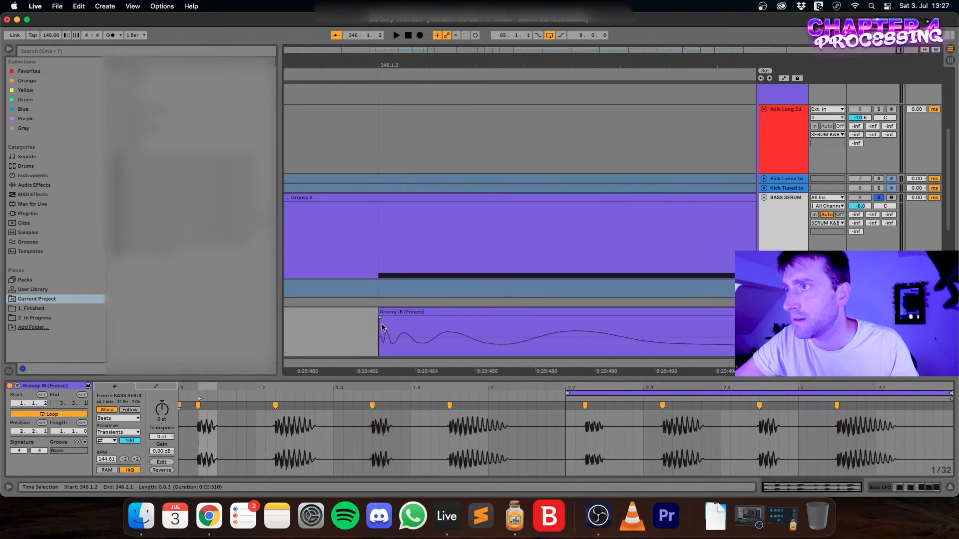
- Apply a very short fade-out at the end of the first bass hit clip at 345.1.3
scroll(536, 324, "right", 1)
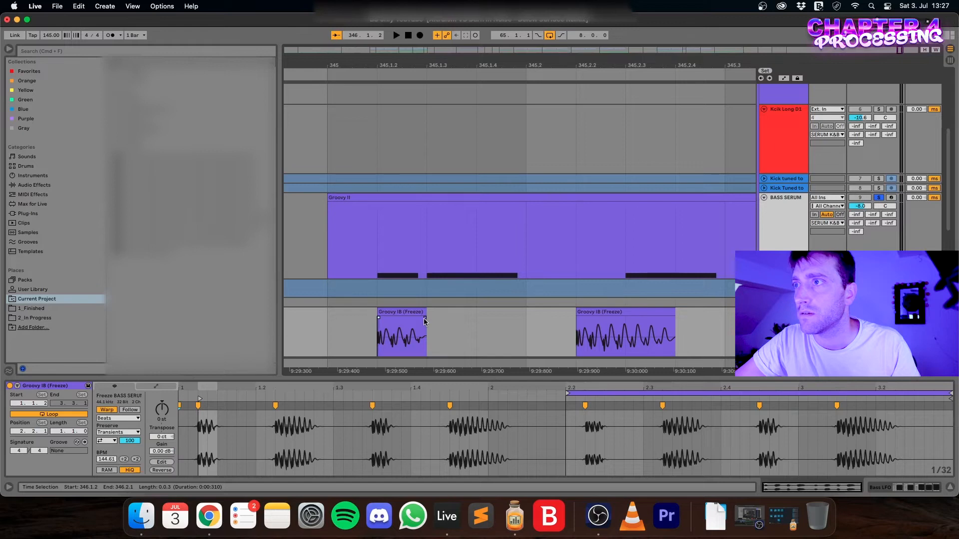
scroll(424, 321, "up", 5)
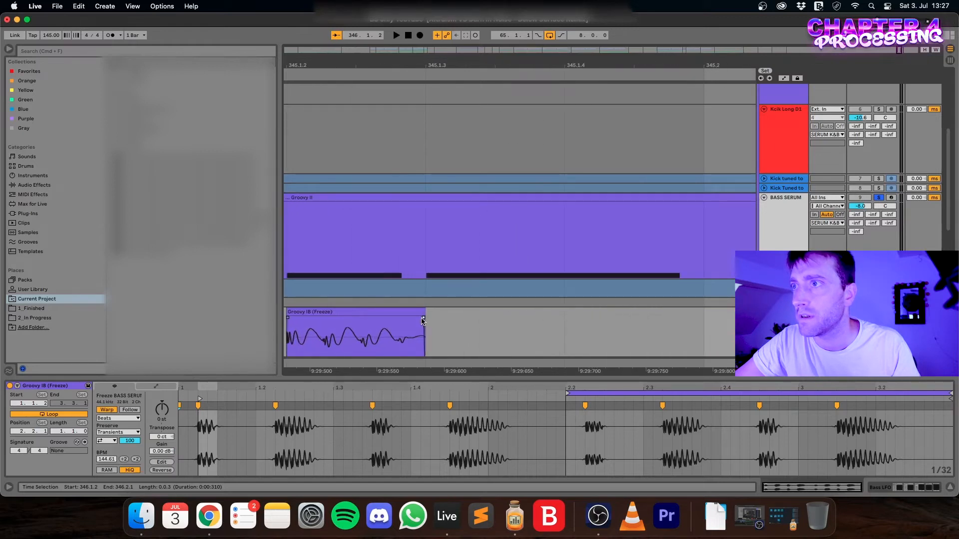
scroll(449, 322, "right", 3)
scroll(571, 315, "down", 5)
scroll(599, 310, "down", 1)
- Apply very short fades to the start and end of the second bass hit clip at 345.2.2
left_click(630, 302)
scroll(522, 302, "up", 10)
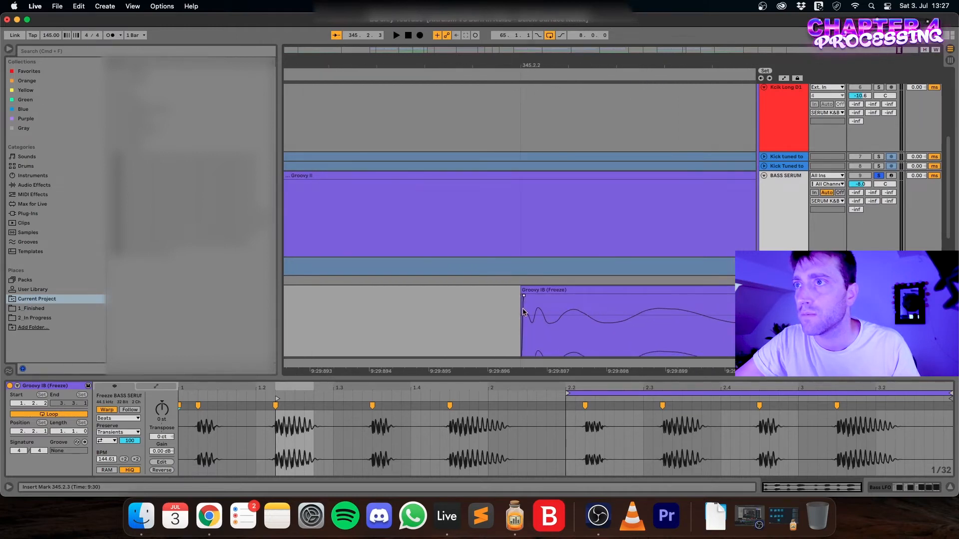
scroll(523, 311, "down", 10)
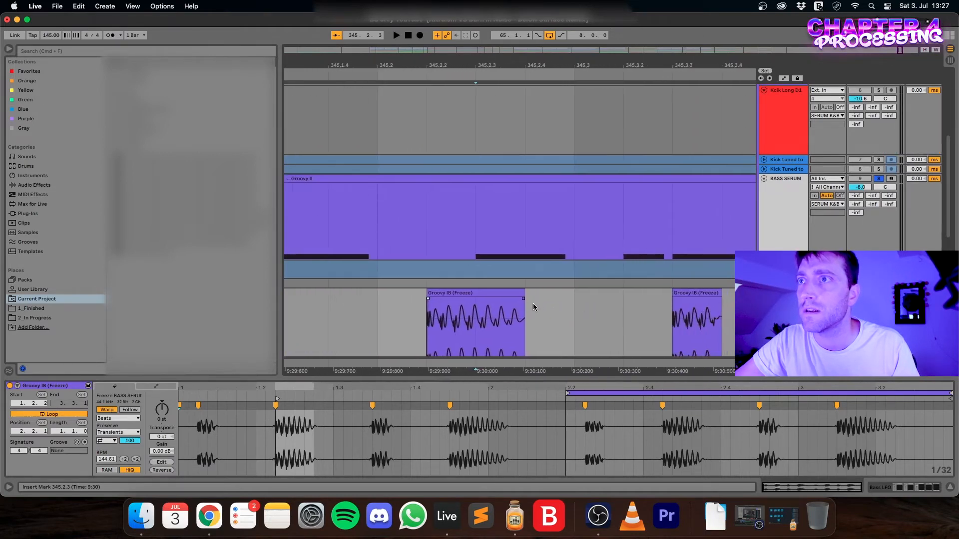
scroll(529, 304, "up", 5)
- Apply very short fades to the start and end of the third bass hit clip at 345.3.3
scroll(500, 299, "right", 10)
scroll(502, 304, "up", 6)
left_click_drag(507, 313, 503, 313)
scroll(509, 315, "down", 5)
scroll(509, 315, "down", 2)
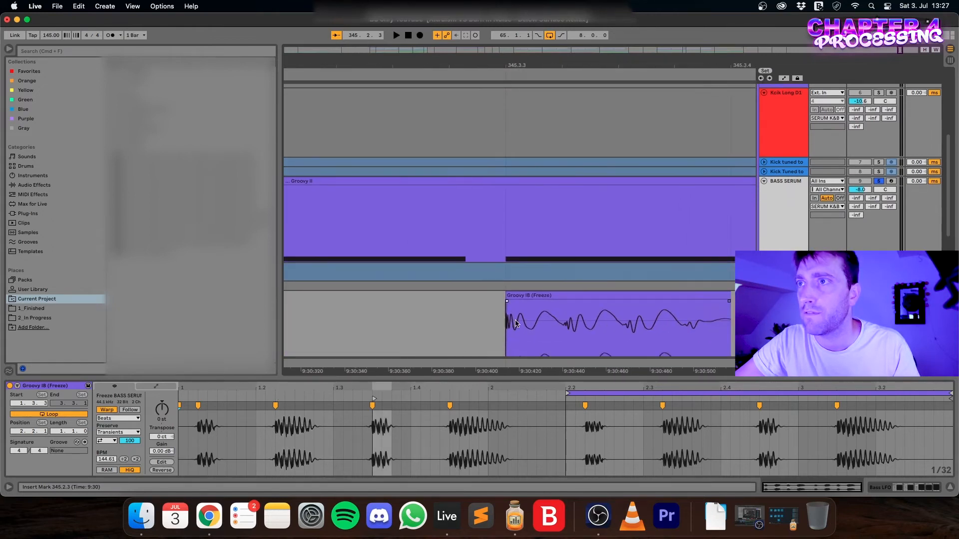
scroll(517, 323, "right", 4)
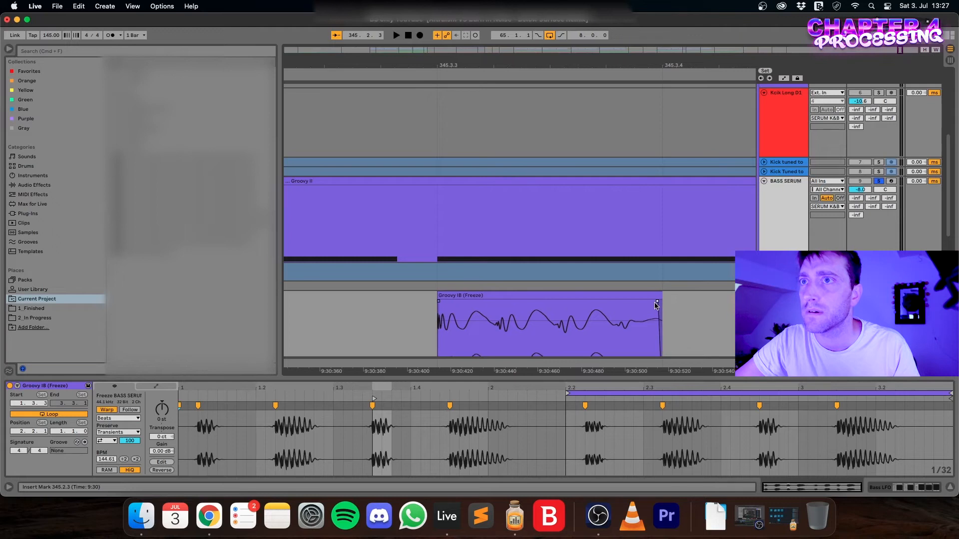
- Apply very short fades to the start and end of the fourth bass hit clip at 345.4.3
scroll(655, 306, "down", 8)
scroll(654, 307, "right", 8)
scroll(505, 299, "up", 10)
scroll(506, 300, "up", 3)
left_click_drag(480, 292, 561, 293)
scroll(561, 294, "down", 10)
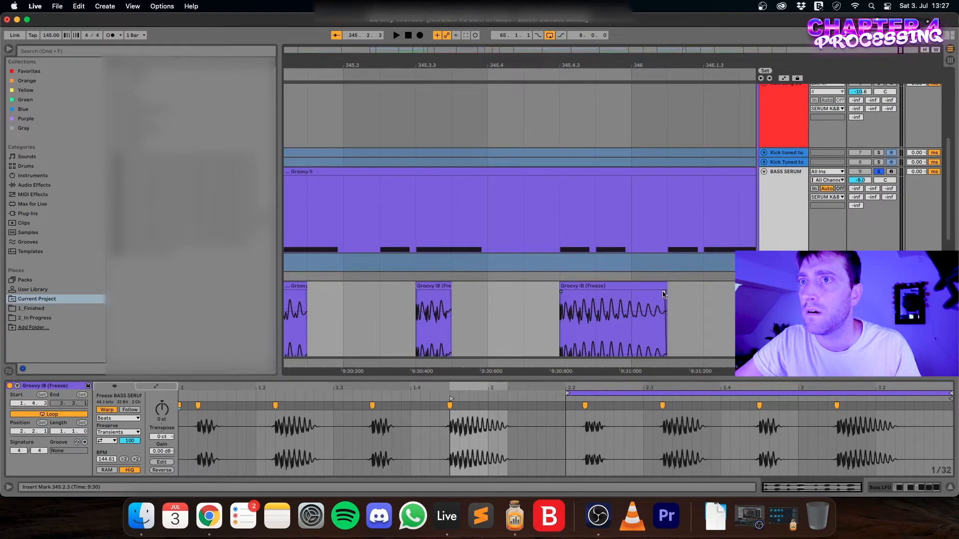
- Move the second bass hit clip to 345.1.3 so that it directly follows the first hit
scroll(663, 294, "down", 8)
scroll(479, 288, "up", 8)
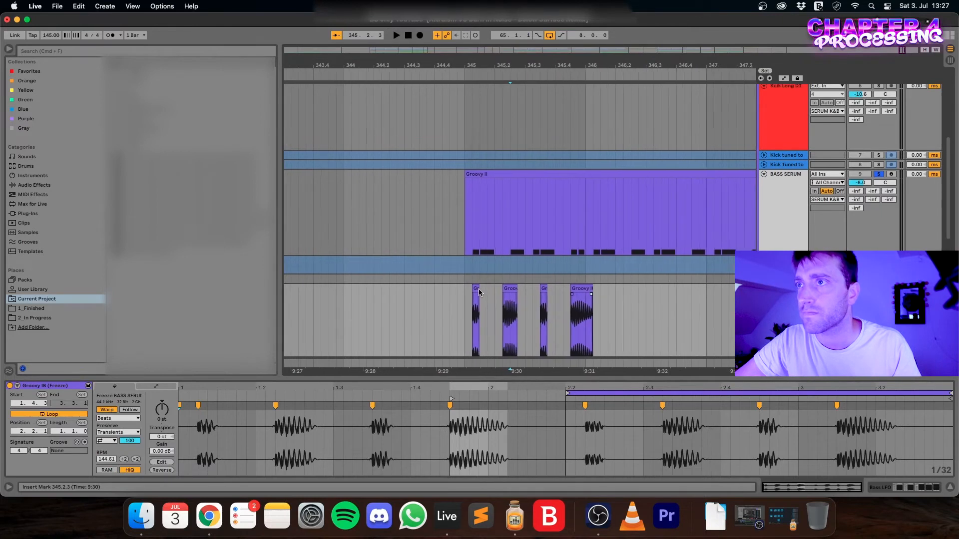
scroll(474, 291, "up", 5)
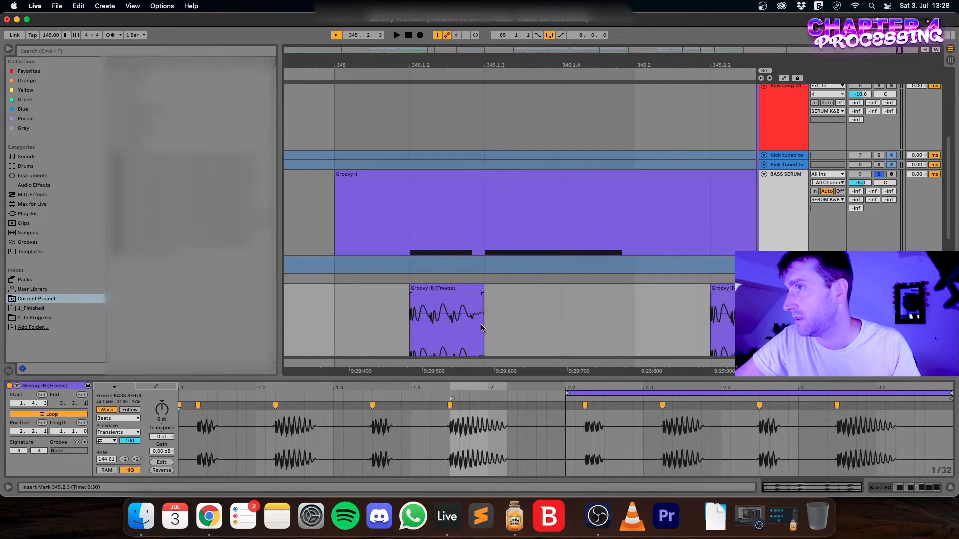
mouse_move(483, 289)
left_mouse_down()
mouse_move(471, 288)
mouse_move(491, 298)
left_mouse_up()
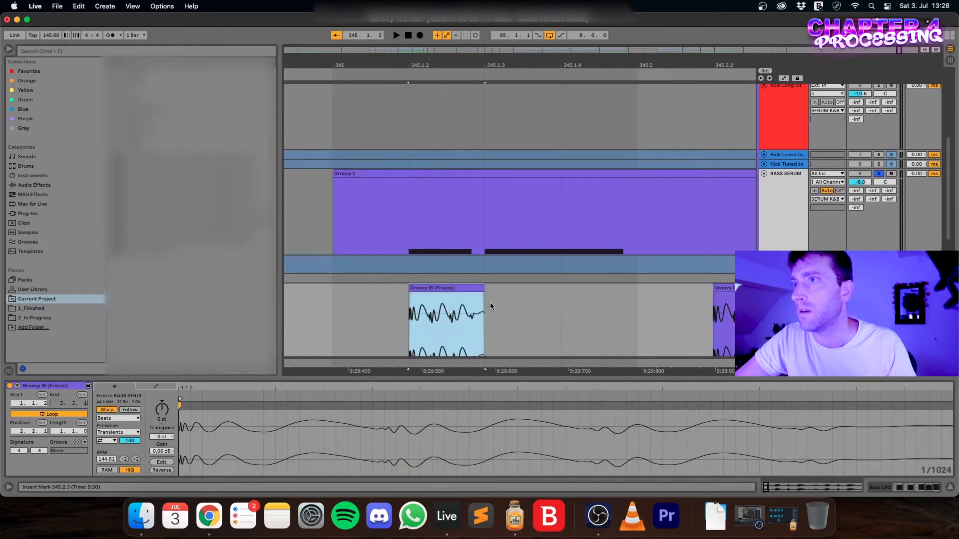
scroll(489, 302, "down", 2)
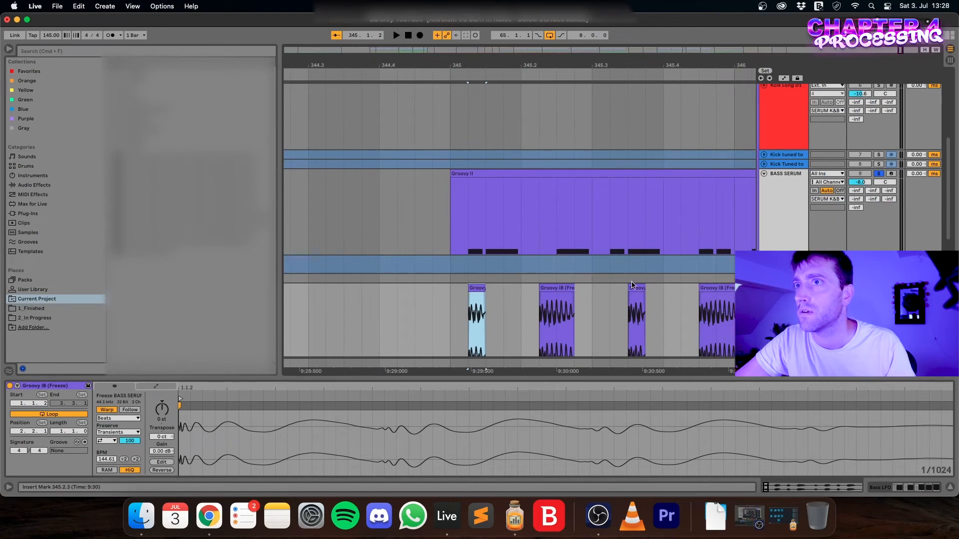
scroll(639, 283, "right", 2)
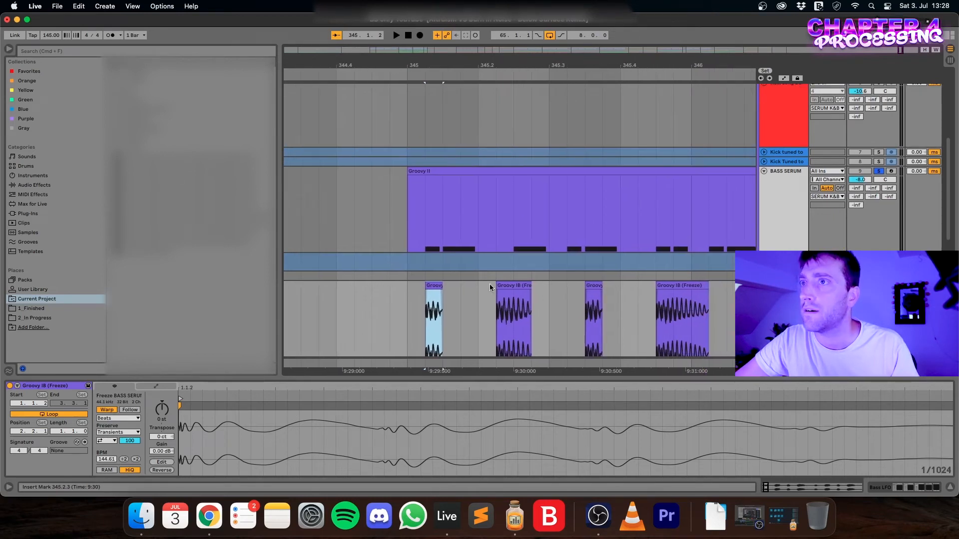
left_click_drag(508, 283, 439, 295)
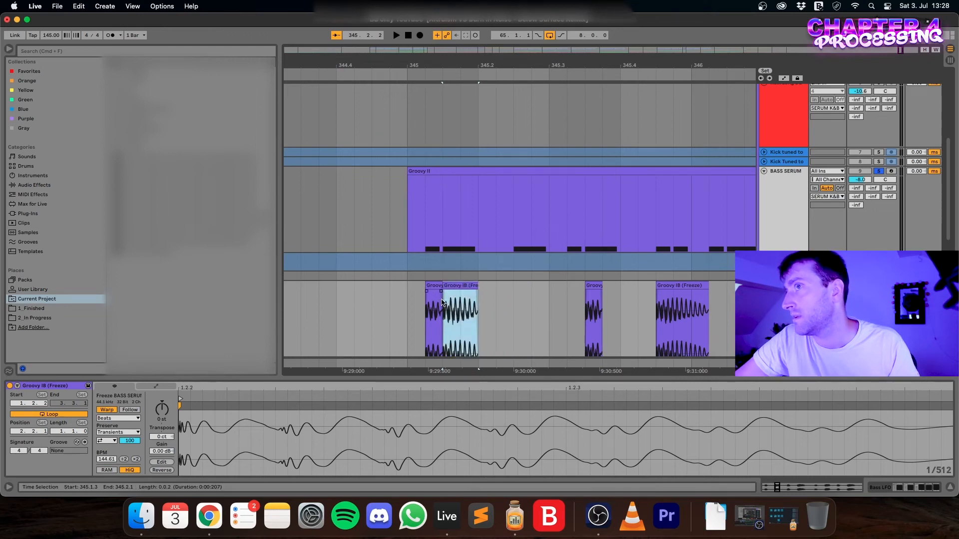
- Compare the two adjoining audio hits with the note pattern above and open the Groovy II MIDI clip to examine its notes
scroll(479, 280, "right", 3)
scroll(384, 285, "left", 2)
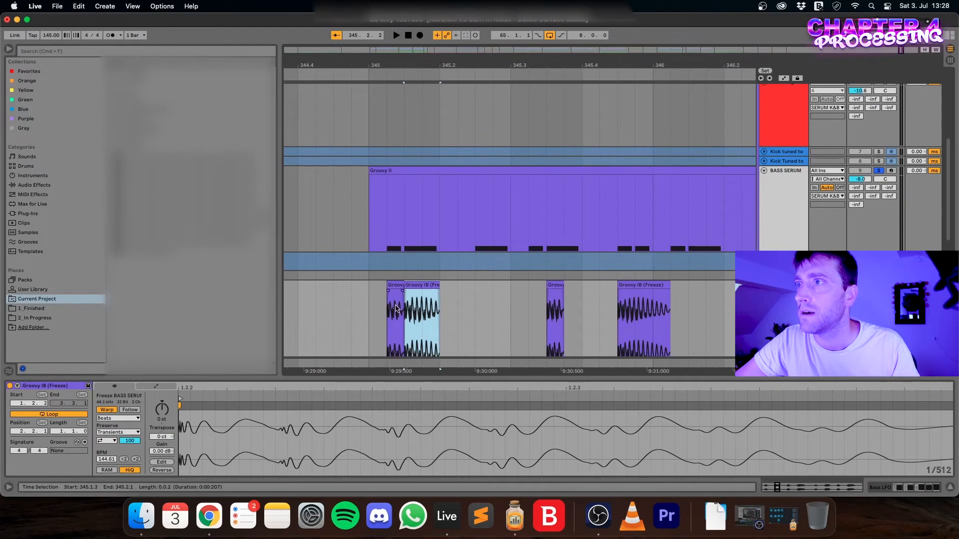
scroll(403, 256, "up", 2)
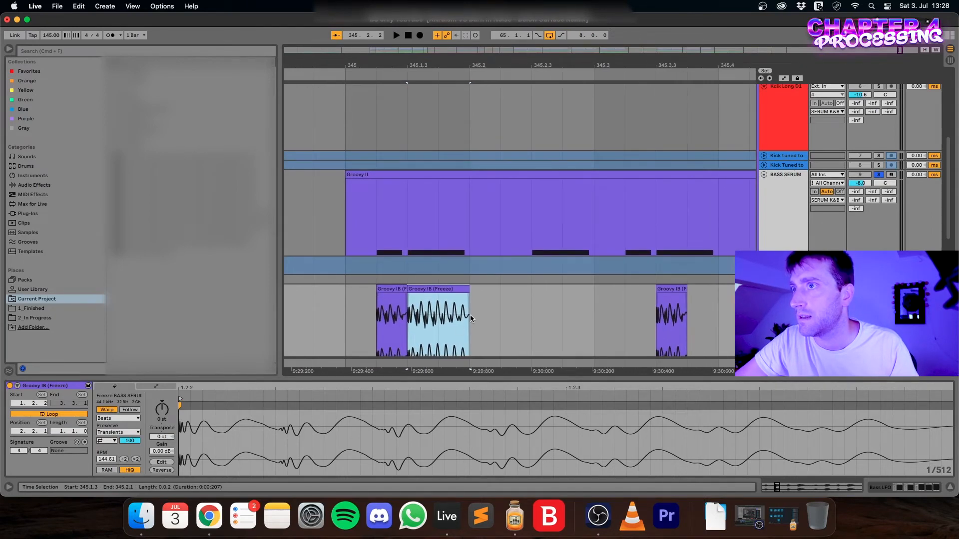
scroll(452, 324, "down", 2)
scroll(475, 207, "down", 2)
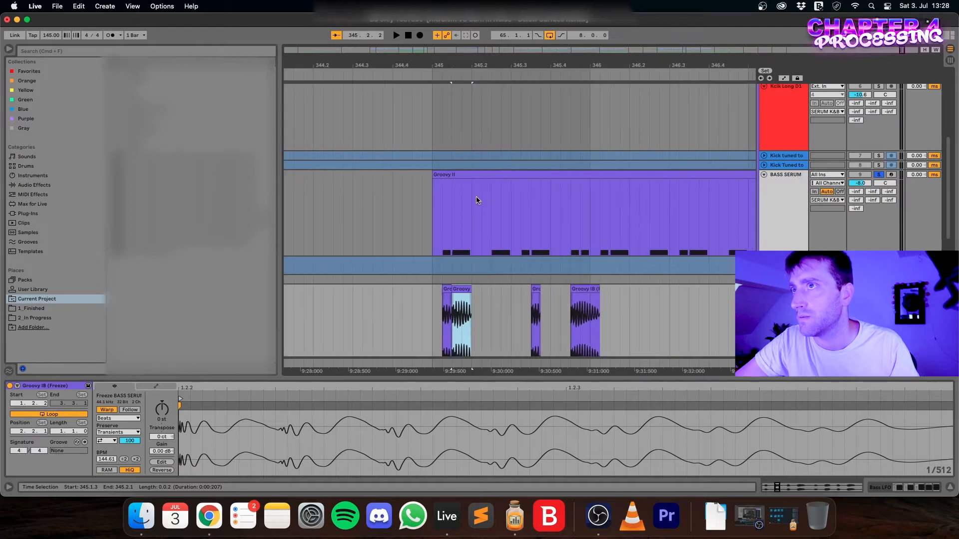
scroll(467, 257, "up", 2)
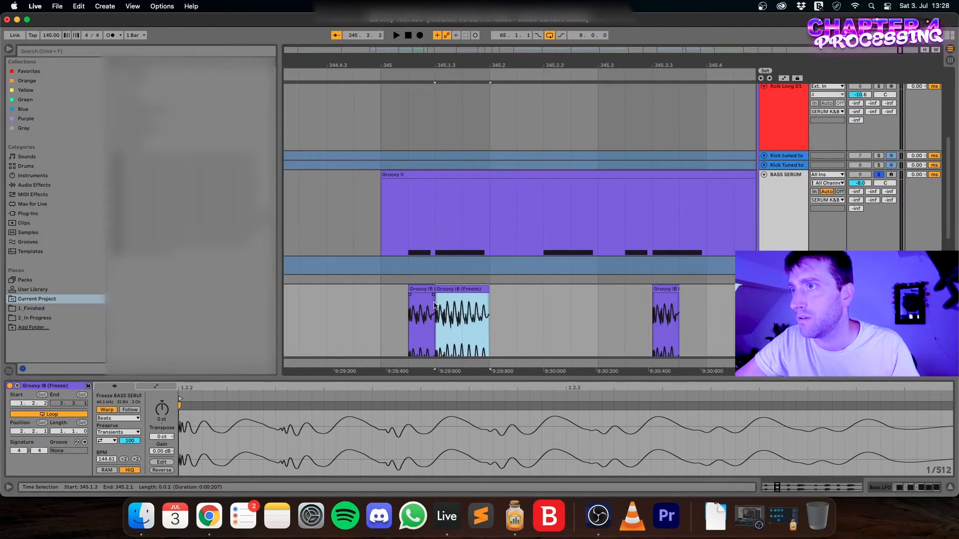
scroll(509, 237, "down", 2)
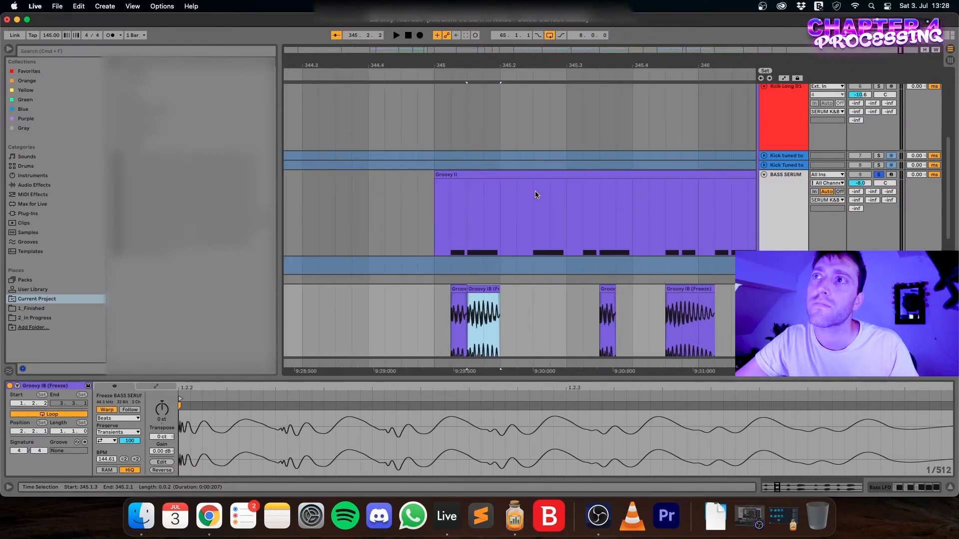
left_click(533, 178)
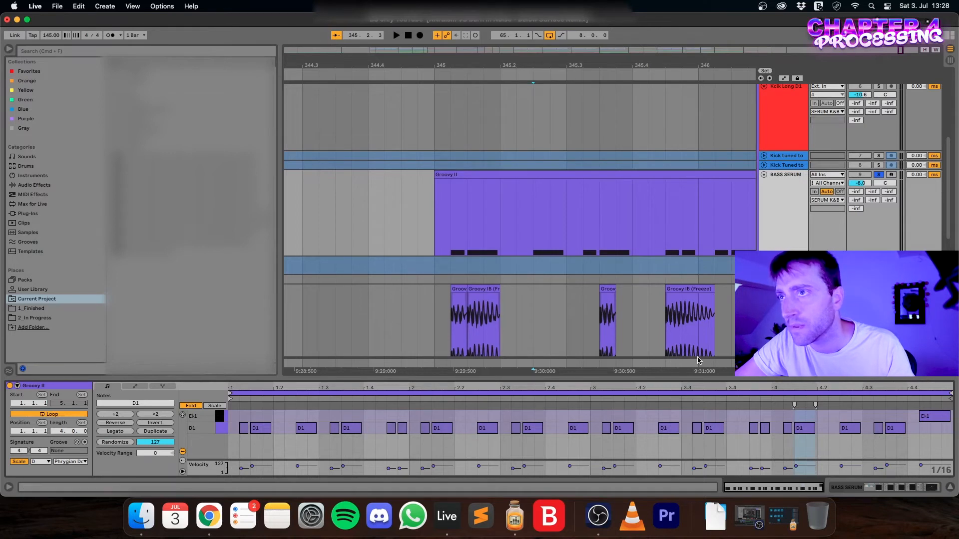
- Copy the short bass hit from 345.1.2 to 345.3.2 and remove the hit directly behind it at 345.3.3
scroll(595, 265, "down", 1)
left_click(459, 282)
scroll(566, 287, "right", 4)
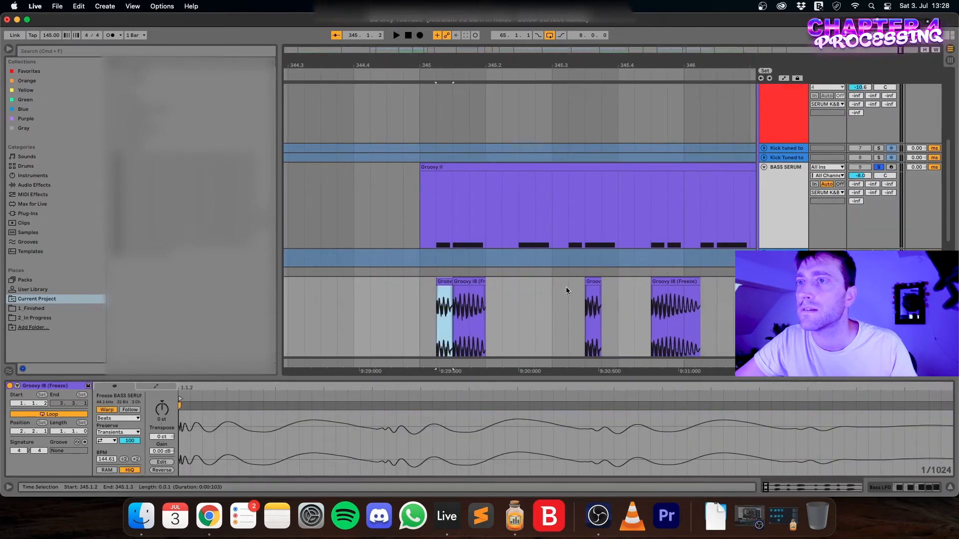
left_click(497, 283)
left_click_drag(515, 283, 497, 283)
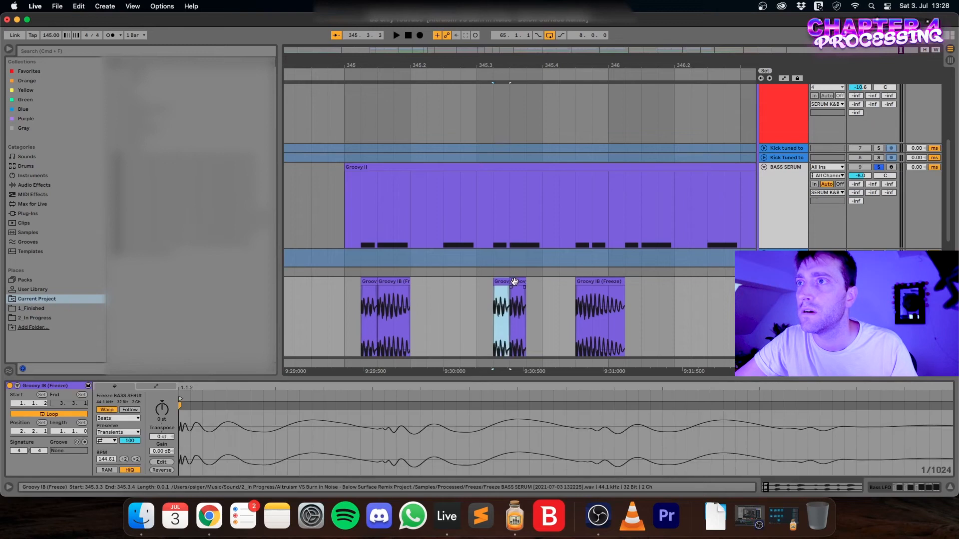
left_click(514, 281)
- Move the long hit at 345.4.3 to 346.1.3 and paste two short hits in its place at 345.4.3 and 345.4.4
left_click_drag(579, 285, 645, 285)
left_click(580, 282)
key("super+v")
key("super+v")
- Paste the short hit under the matching MIDI notes at 346.3.2, 347.1.2 and 347.3.2
scroll(595, 283, "right", 7)
left_click(593, 286)
key("super+v")
scroll(594, 295, "right", 3)
left_click(674, 290)
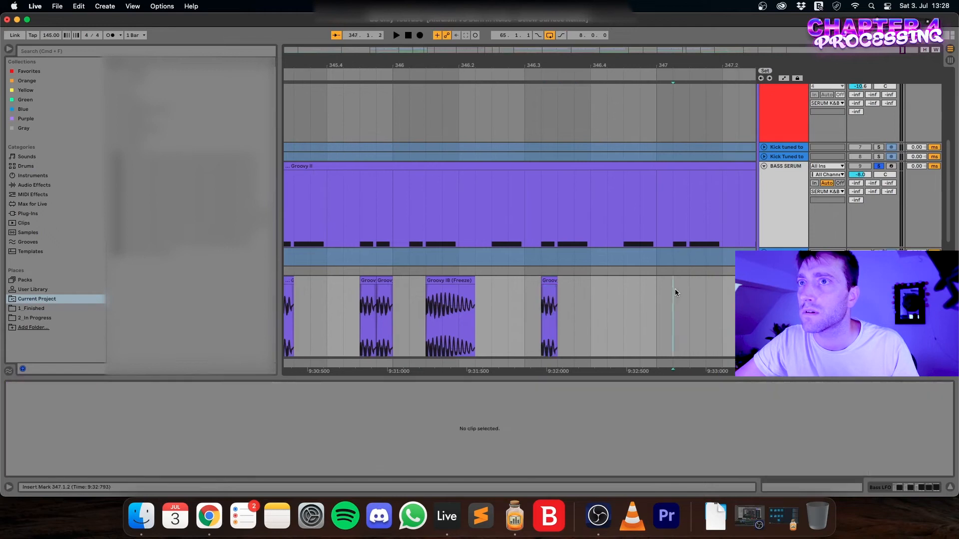
key("super+v")
scroll(655, 299, "down", 5)
scroll(660, 303, "right", 2)
scroll(654, 298, "right", 3)
left_click(640, 295)
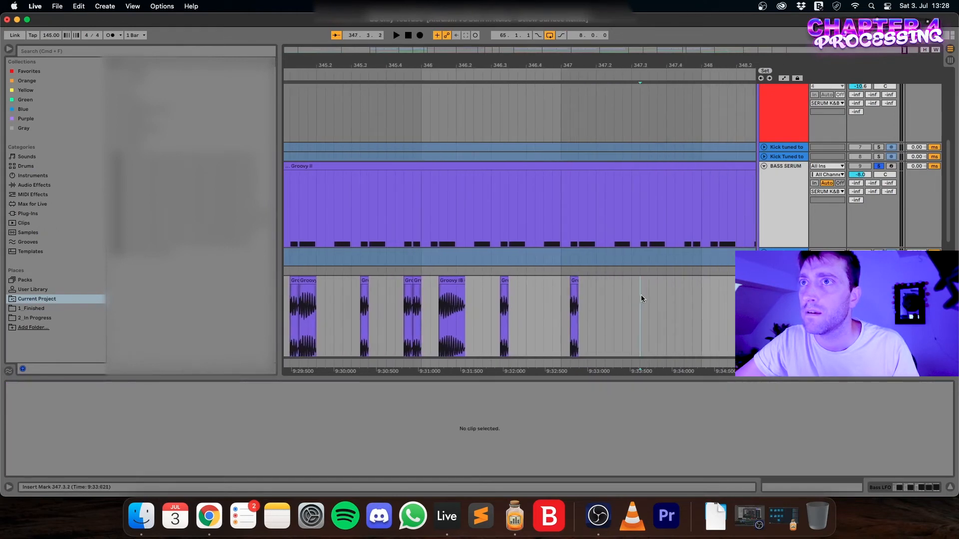
key("super+v")
- Paste further short hits at 347.4.3, 347.4.4, 348.1.2 and 348.3.2
scroll(629, 292, "right", 3)
left_click(609, 289)
key("super+v")
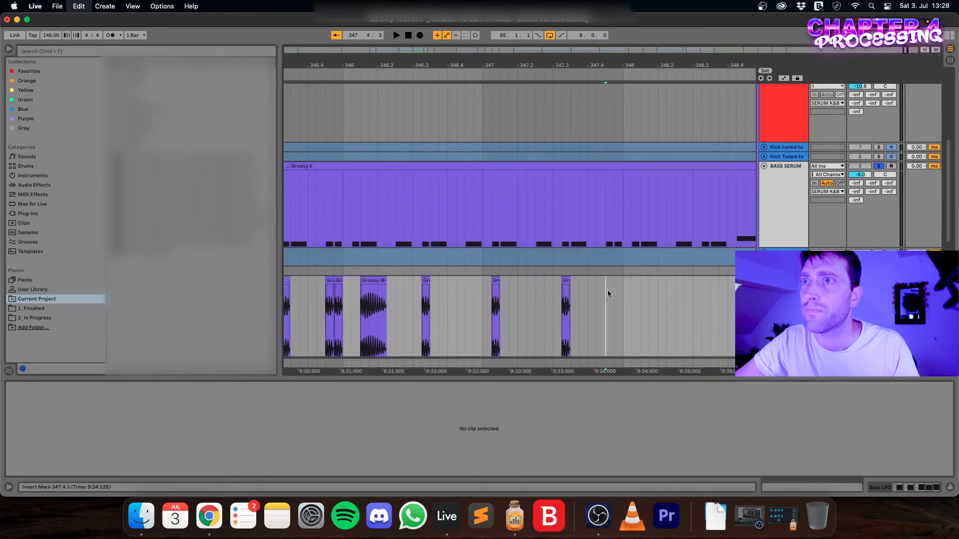
key("super+v")
left_click(632, 289)
key("super+v")
scroll(634, 287, "left", 3)
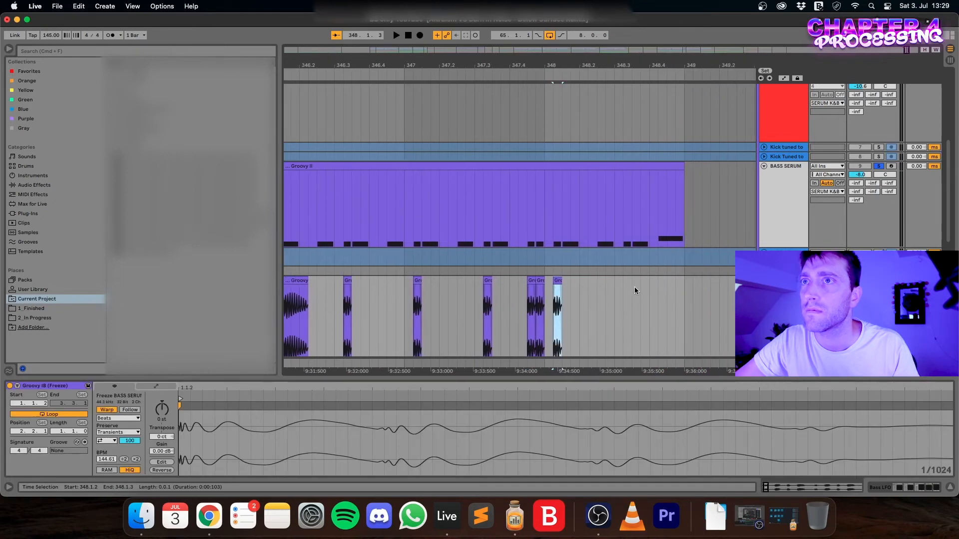
- Copy the two-sixteenth hit from 345.1.3 to 345.2.3 and 345.3.3
scroll(627, 290, "left", 5)
scroll(625, 289, "right", 2)
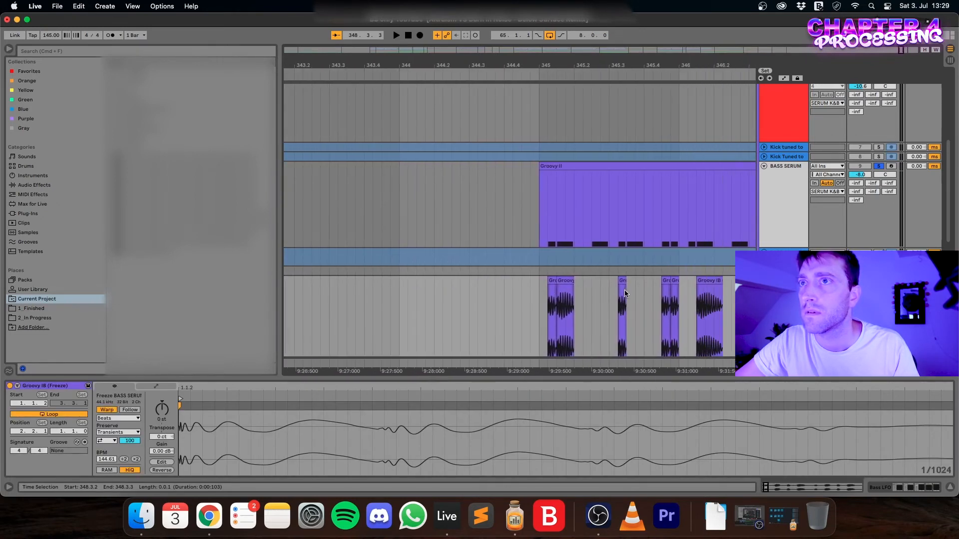
left_click(596, 287)
key("super+v")
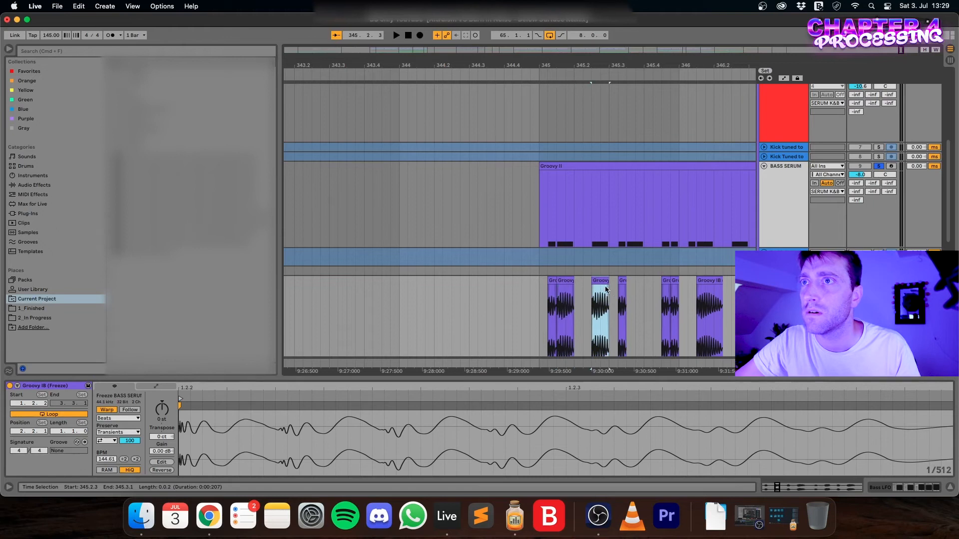
left_click(630, 286)
key("super+v")
scroll(637, 289, "right", 3)
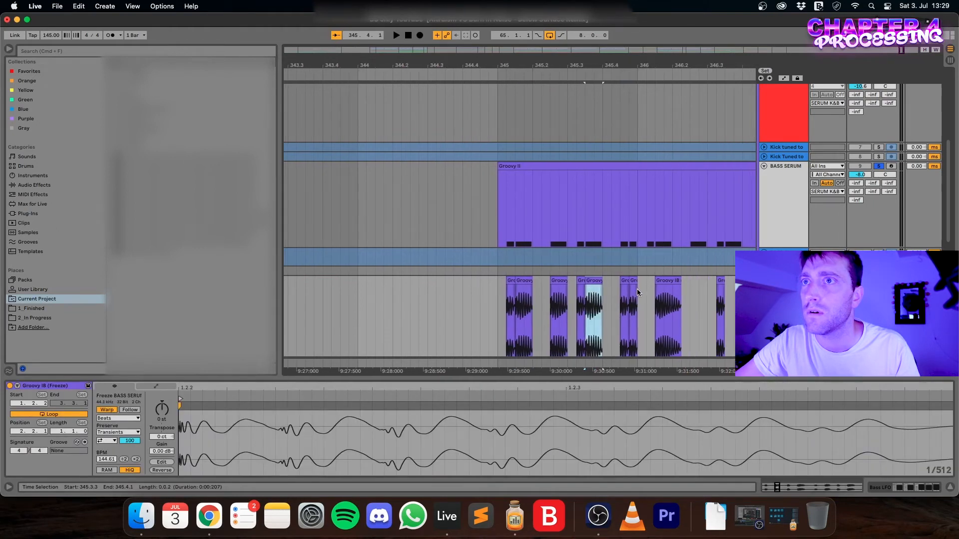
- Paste a short hit at 346.1.2 and move the long hit behind it out of the way to 348.2.1
left_click(499, 285)
key("super+v")
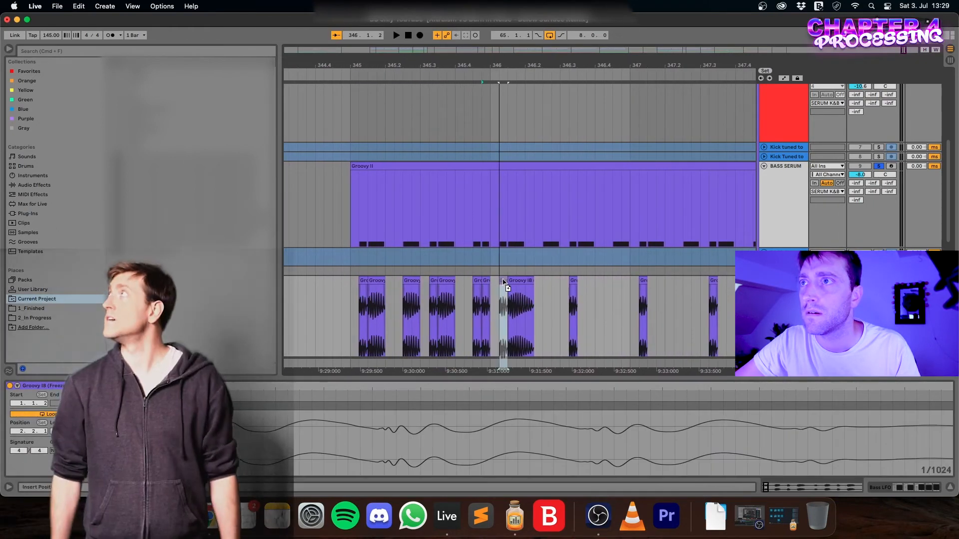
scroll(545, 287, "right", 3)
left_click_drag(400, 280, 697, 280)
- Paste the two-sixteenth hit under each matching MIDI note from 346.1.3 through 347.3.3
left_click(392, 287)
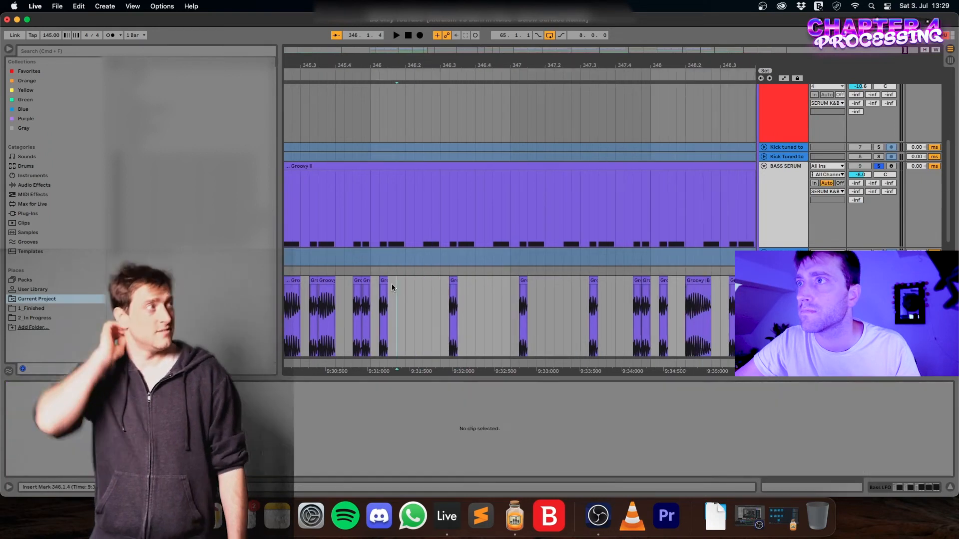
key("super+v")
left_click(426, 288)
key("super+v")
left_click(462, 288)
key("super+v")
left_click(493, 291)
key("super+v")
left_click(501, 289)
key("super+v")
left_click(536, 287)
key("super+v")
- Move the long hit to the final note at 348.4.2 and add two-sixteenth hits at 348.1.3, 348.2.3 and 348.3.3
scroll(529, 287, "right", 3)
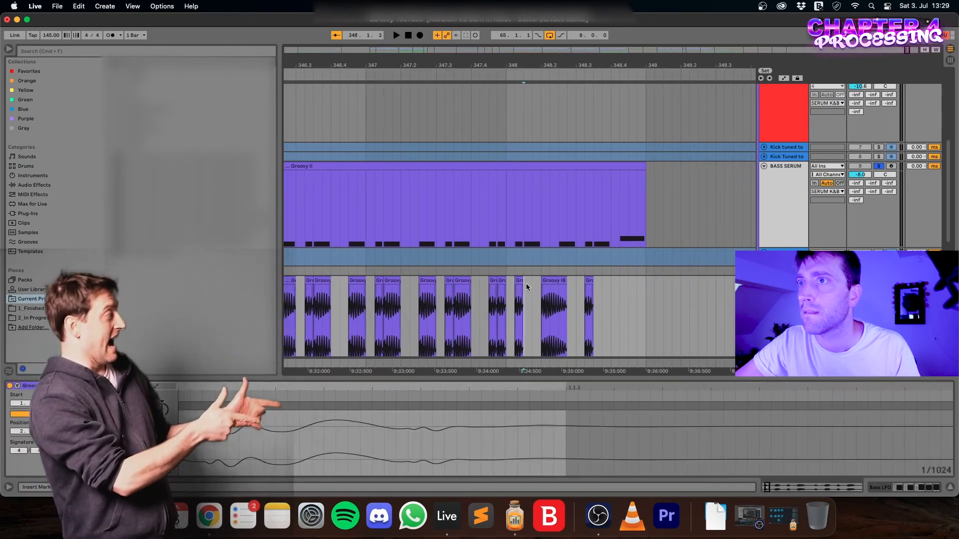
left_click_drag(552, 281, 630, 281)
key("minus")
key("minus")
key("minus")
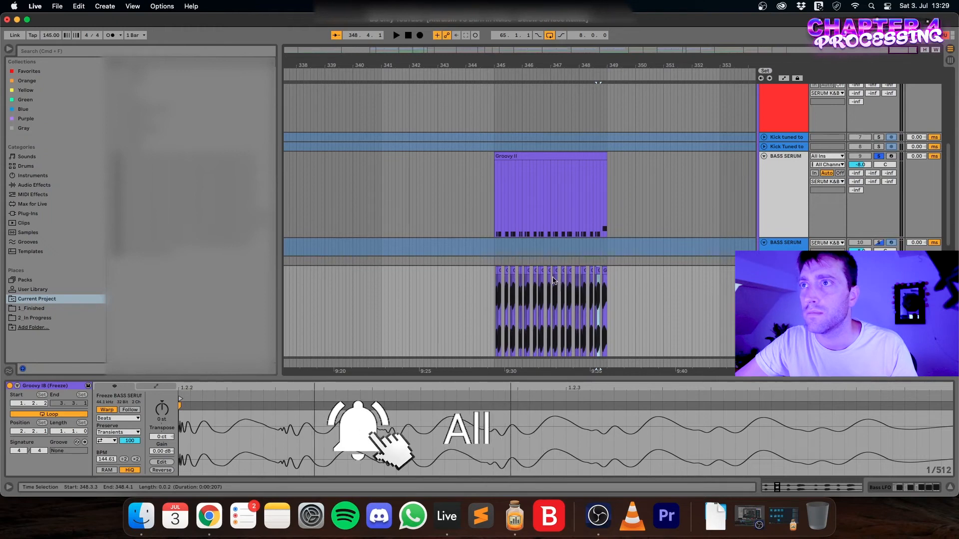
- Select all the audio hits of the four-bar pattern from 345.1.1 to 349.1.1 and cut them
scroll(496, 276, "up", 5)
scroll(485, 272, "down", 5)
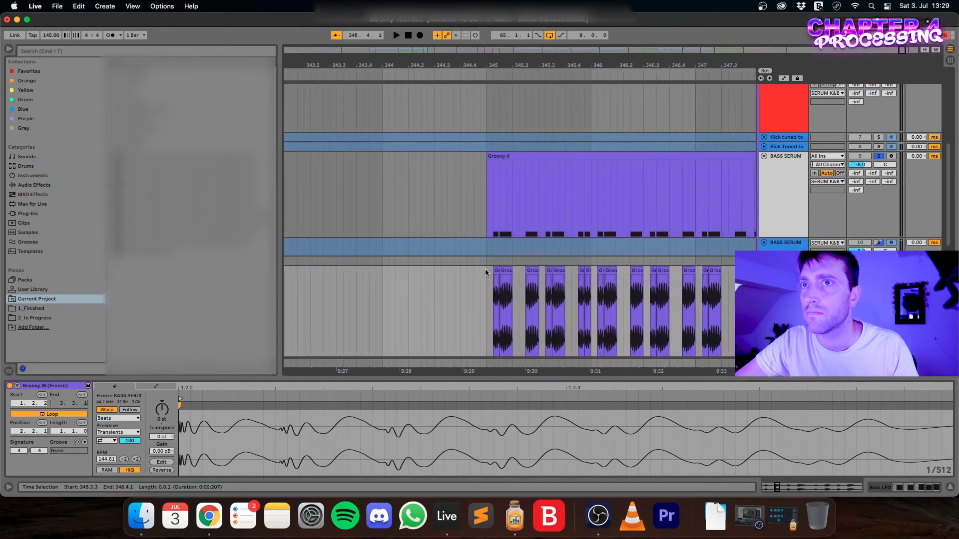
left_click_drag(485, 272, 683, 267)
scroll(619, 266, "up", 5)
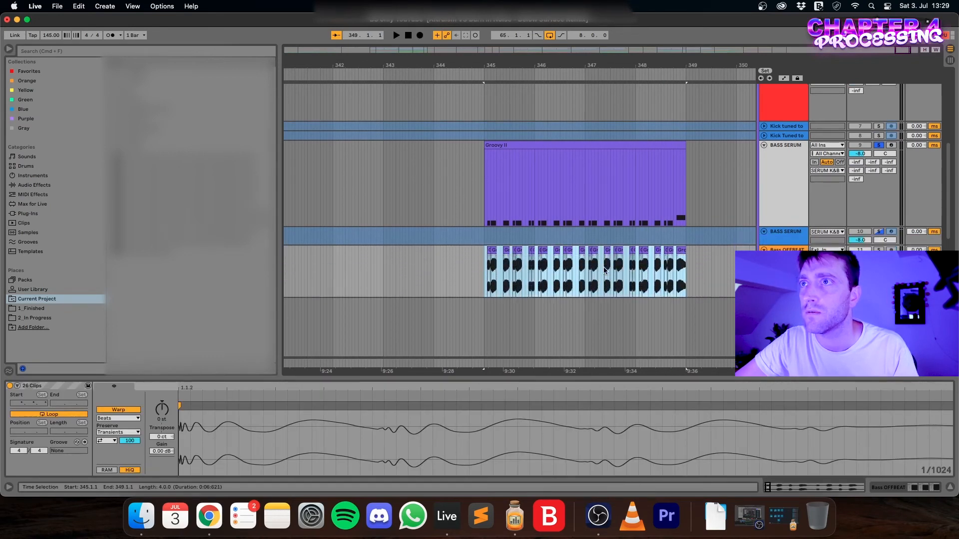
scroll(555, 274, "up", 3)
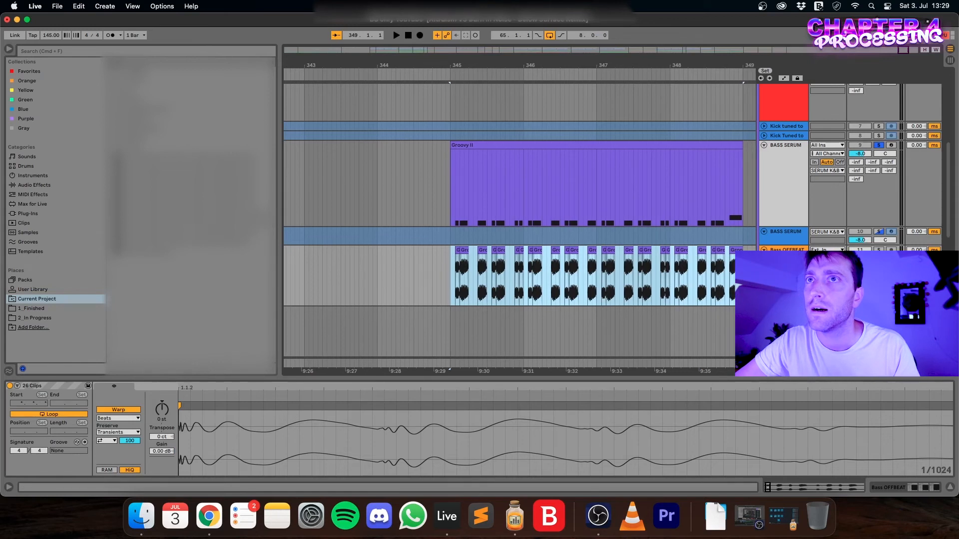
scroll(684, 247, "down", 4)
scroll(684, 246, "up", 3)
scroll(684, 247, "right", 3)
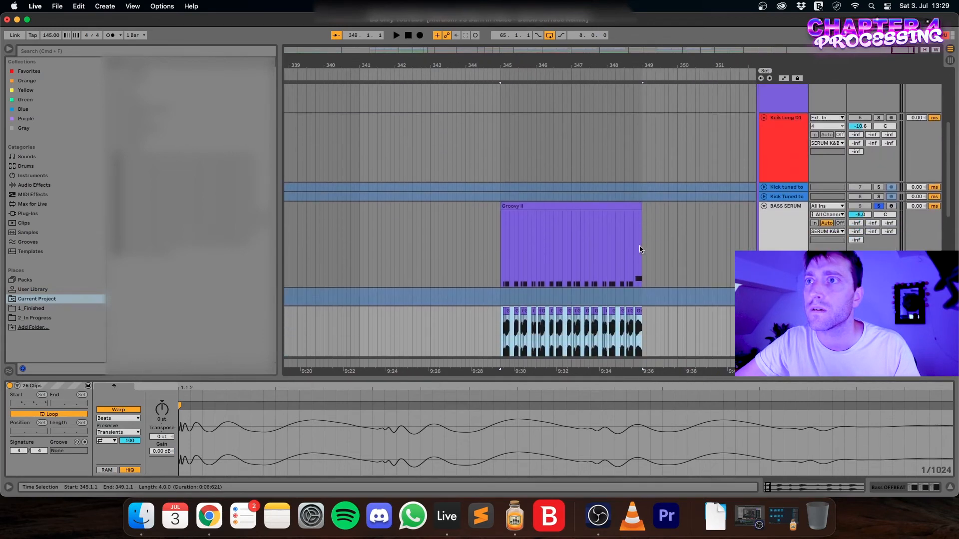
scroll(566, 289, "down", 2)
left_click_drag(499, 266, 642, 269)
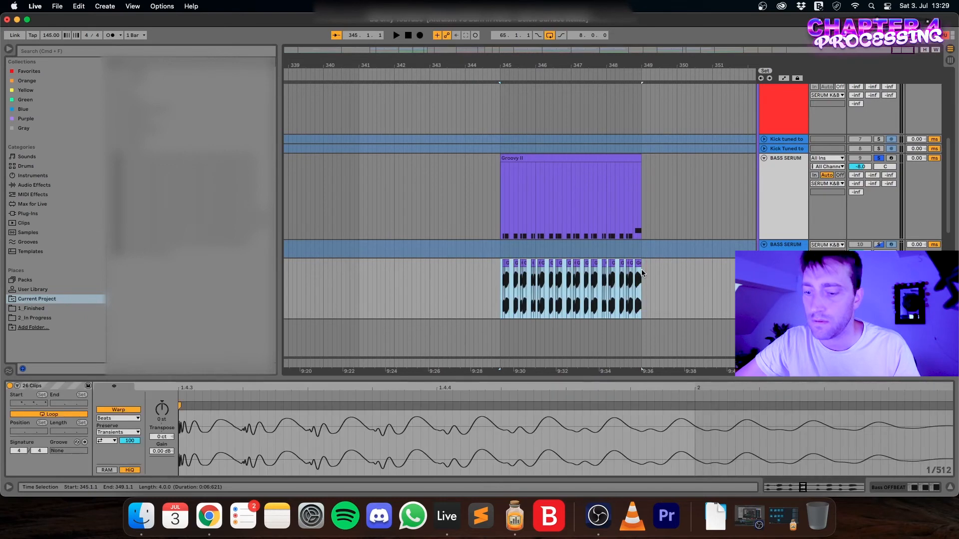
left_click(641, 268)
- Delete the first B Off BEat clip at 33.1.1 and paste the four-bar hit pattern in its place
key("minus")
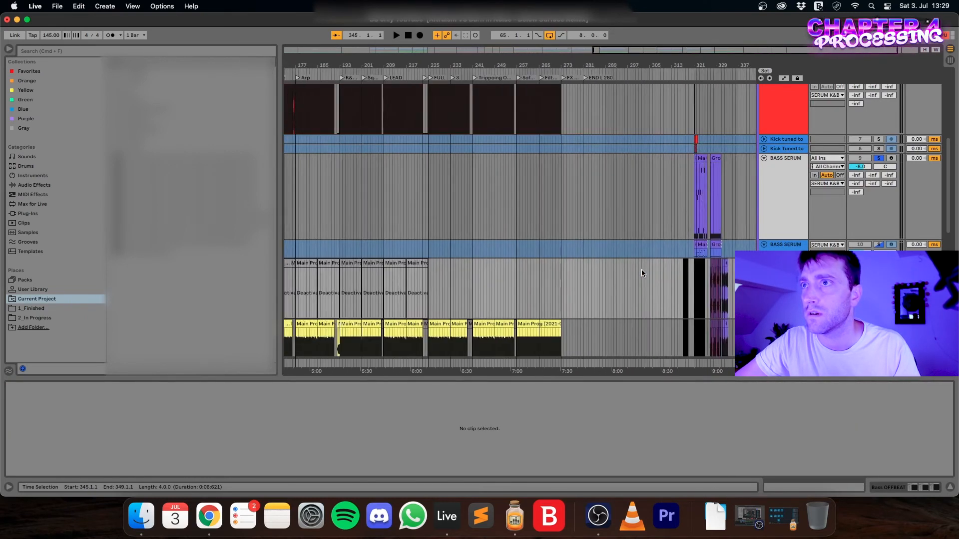
key("minus")
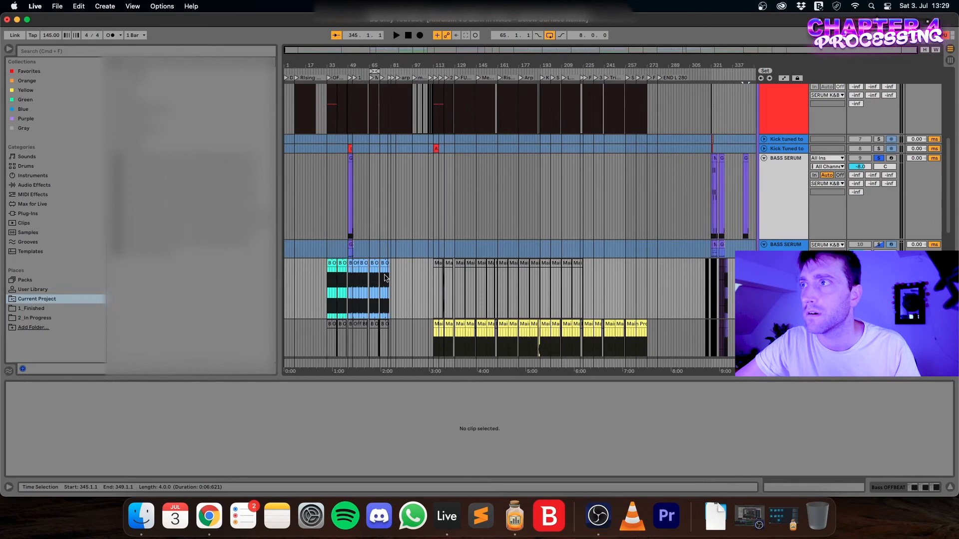
scroll(321, 277, "up", 10)
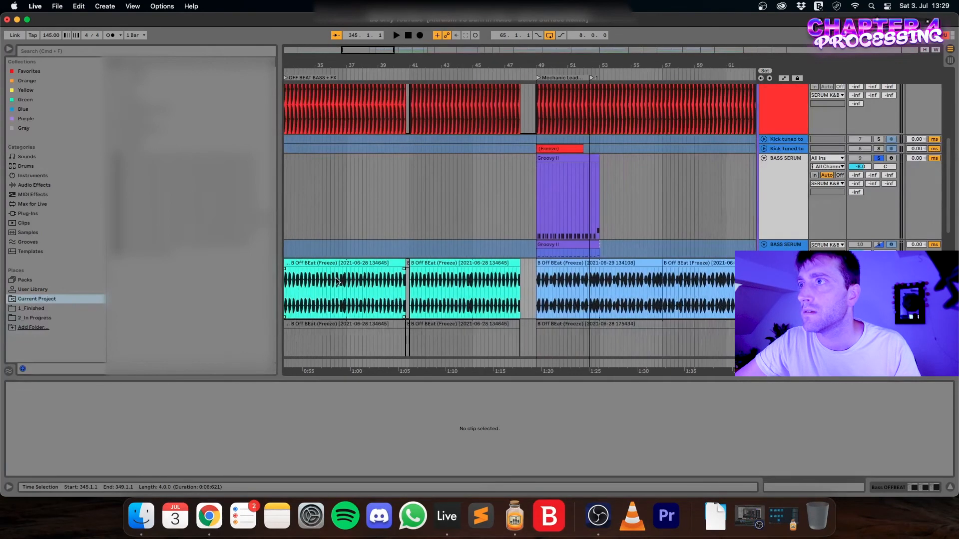
scroll(337, 281, "left", 5)
left_click(438, 266)
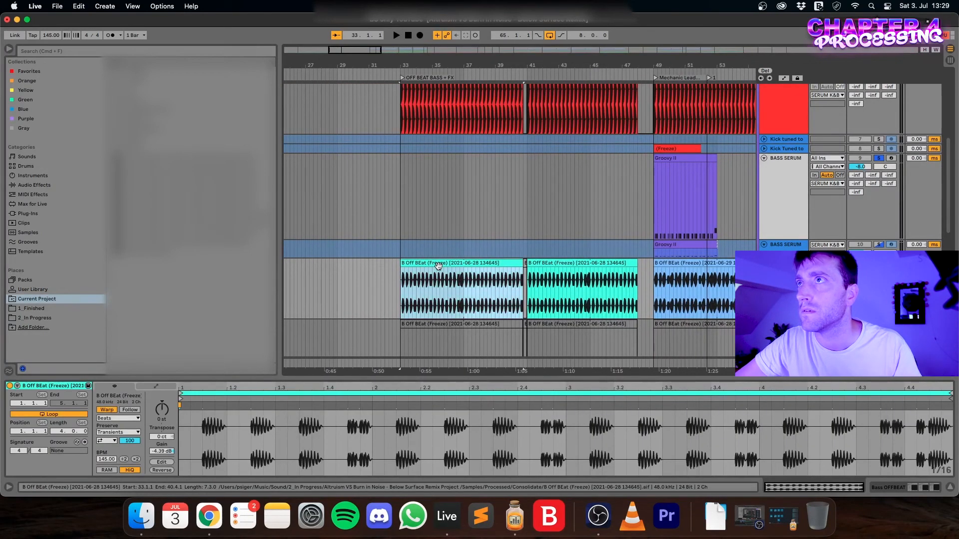
key("Delete")
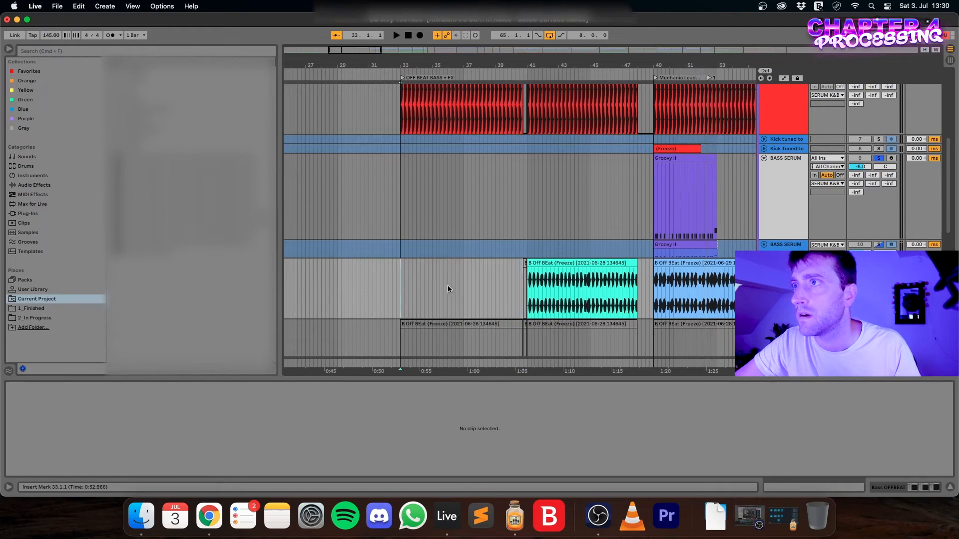
key("super+v")
- Loop the pasted four bars from 33.1.1, solo the Bass OFFBEAT track and audition the pattern
scroll(449, 289, "up", 4)
key("super+l")
scroll(883, 197, "up", 5)
left_click(879, 176)
scroll(869, 200, "down", 5)
key("space")
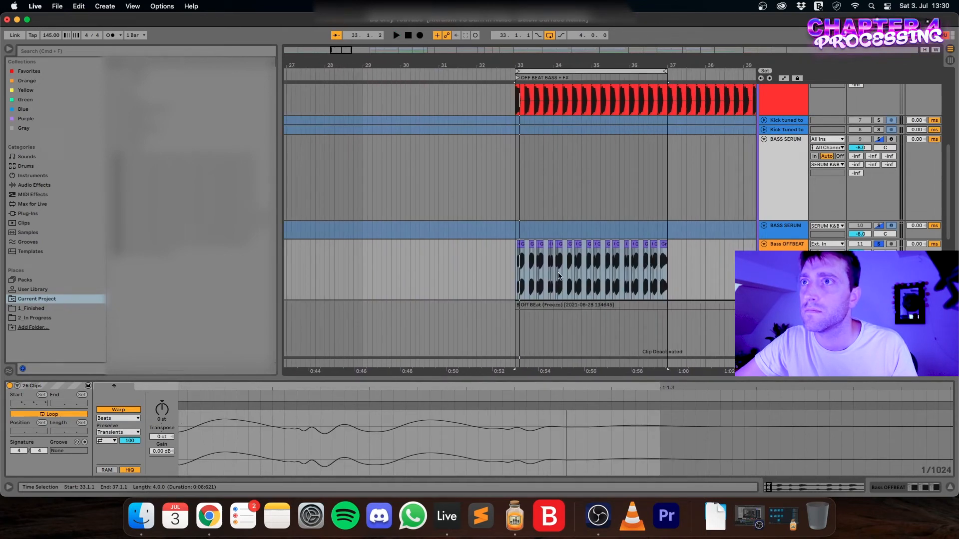
- Open the SPAN analyzer on the Master track and place its window clear of the pasted hits
left_click(785, 257)
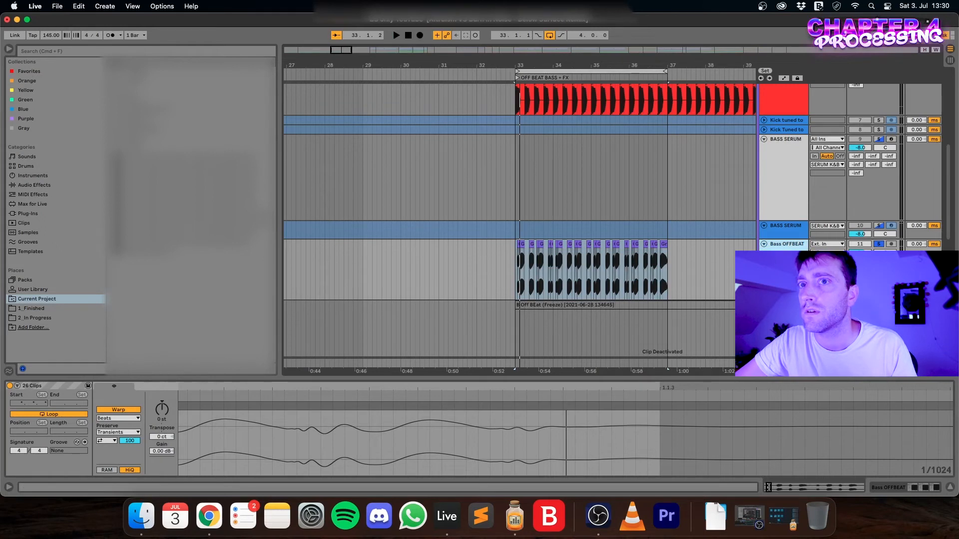
key("shift+Tab")
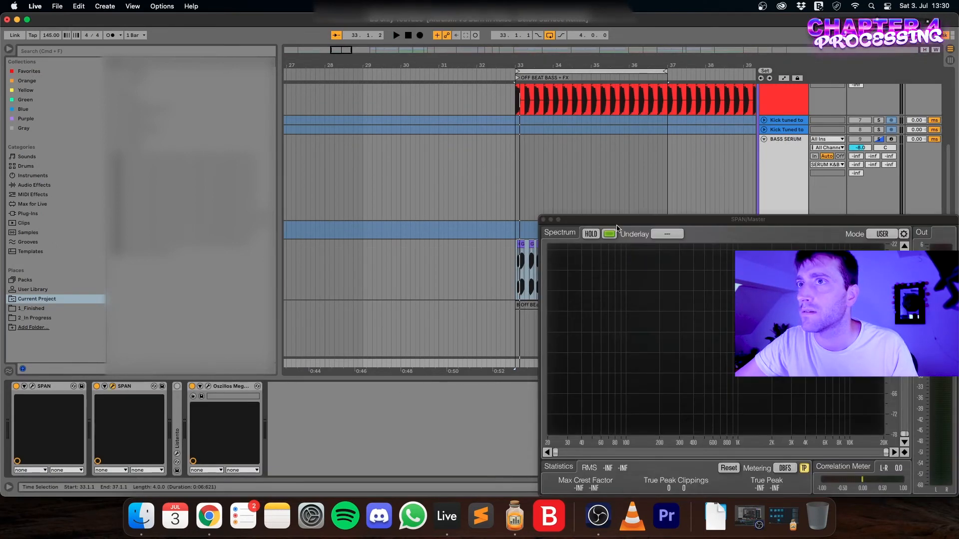
left_click_drag(618, 220, 550, 325)
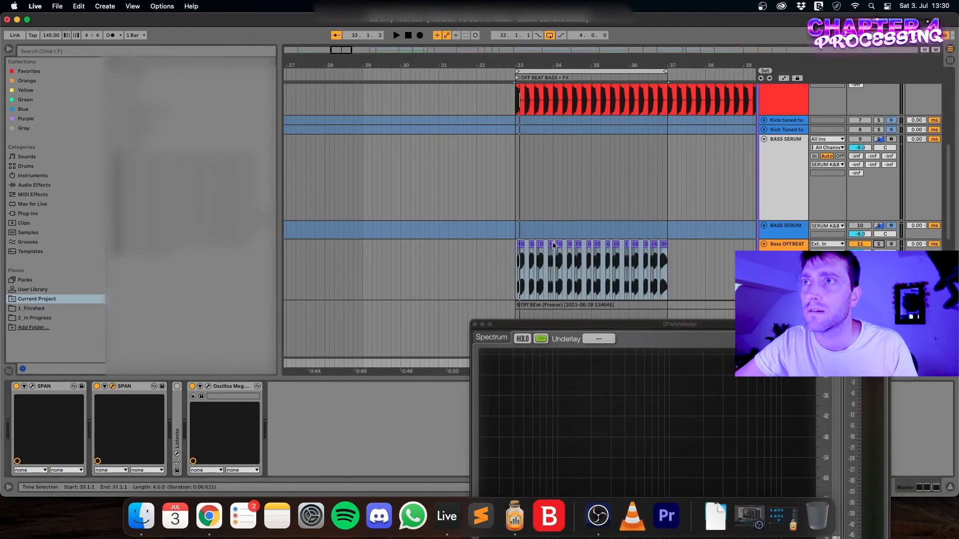
- Select the pasted hits from 33.1.1 to 37.1.1 and turn off loop playback
left_click(559, 243)
left_click_drag(515, 246, 651, 246)
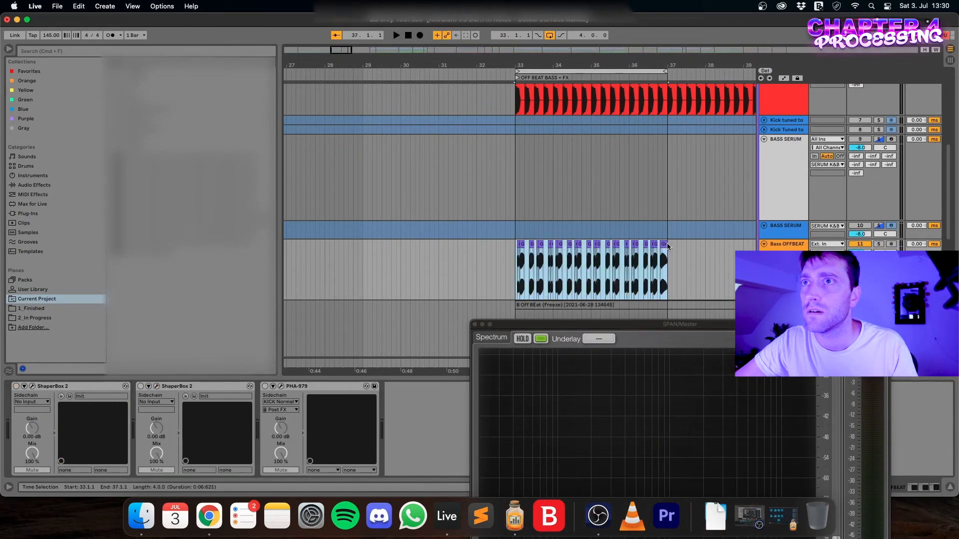
key("super+l")
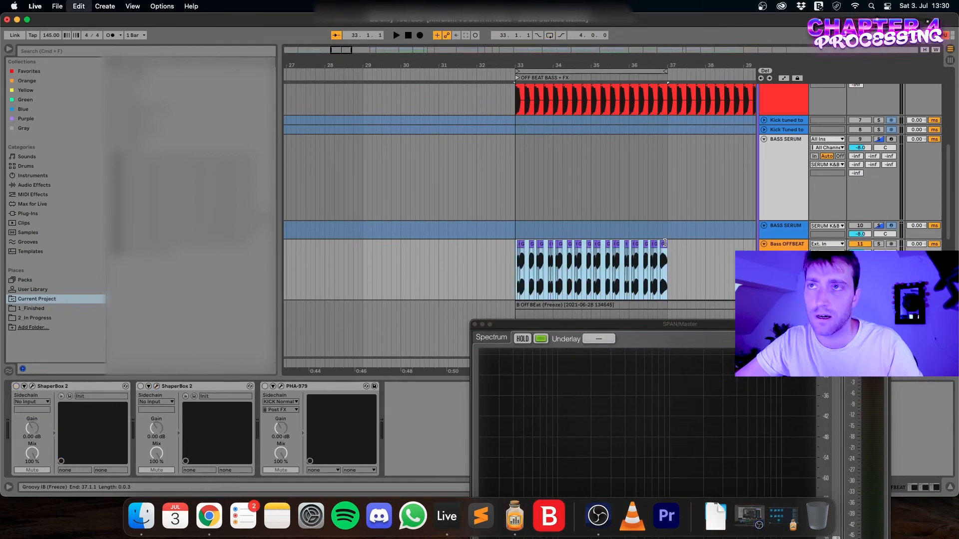
- Solo the Bass OFFBEAT track and play the hits while examining their frequency spectrum in SPAN
left_click(878, 244)
left_click_drag(698, 329, 300, 141)
key("space")
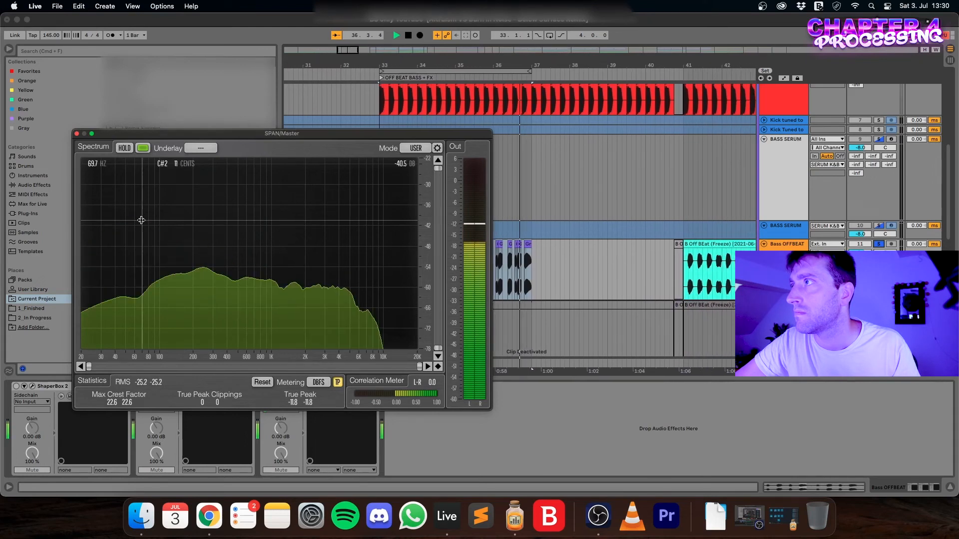
key("space")
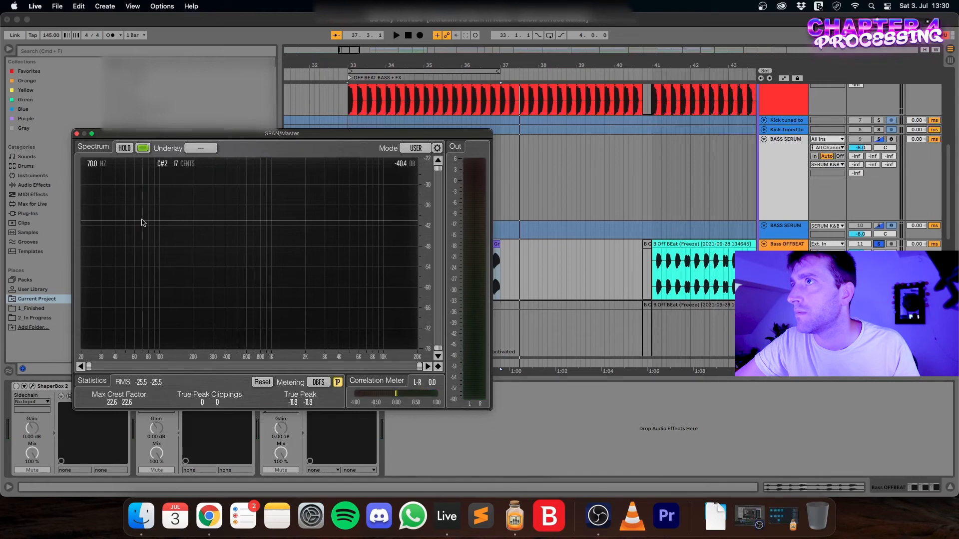
- Set the gain of all the selected hit clips to -1.40 dB and play them back to check the level in SPAN
left_click_drag(98, 134, 435, 262)
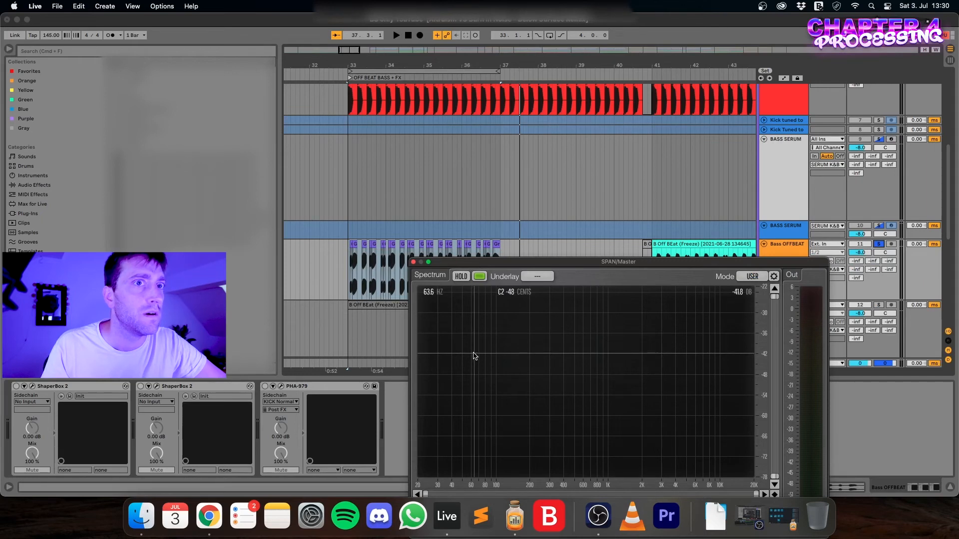
left_click_drag(475, 262, 588, 293)
left_click(369, 251)
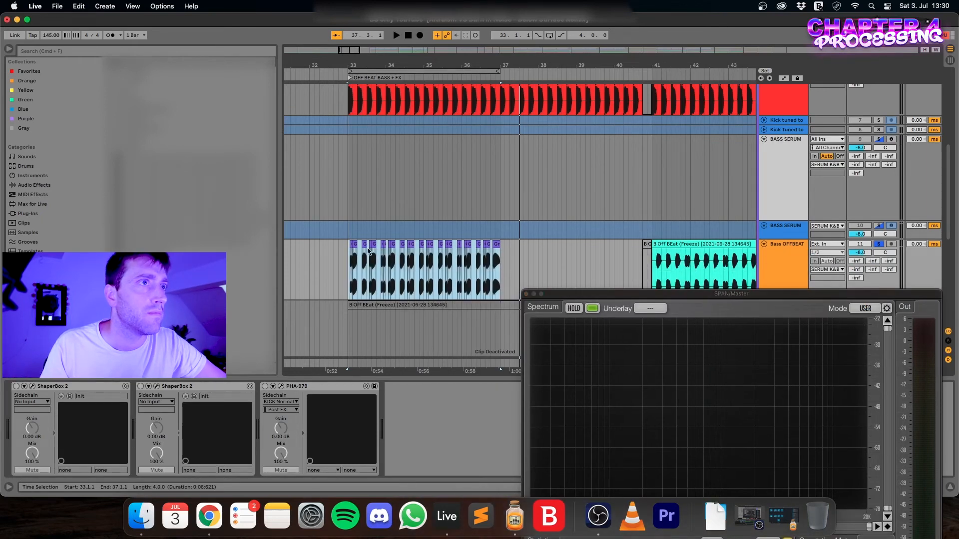
left_click_drag(628, 292, 603, 134)
left_click(790, 485)
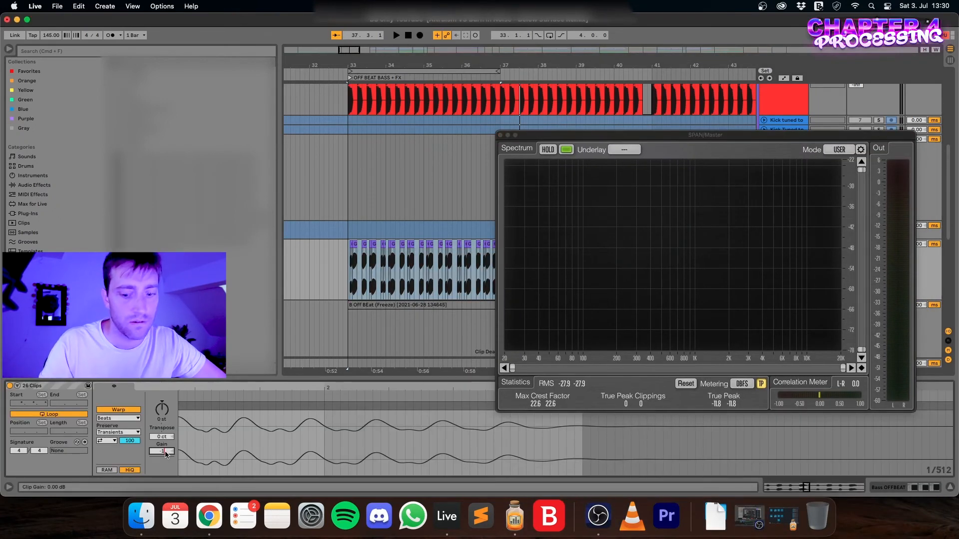
key("Return")
key("space")
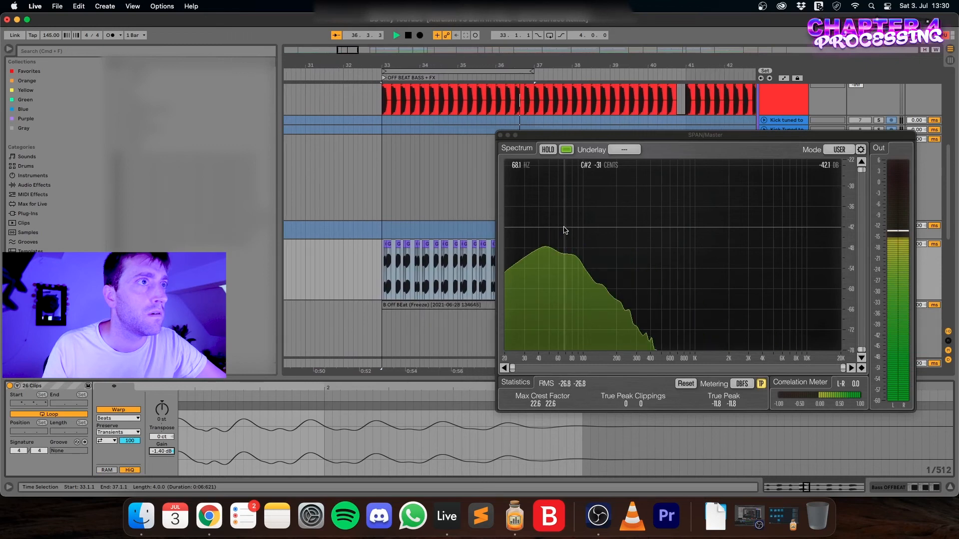
- Stop playback and close the SPAN analyzer window
key("space")
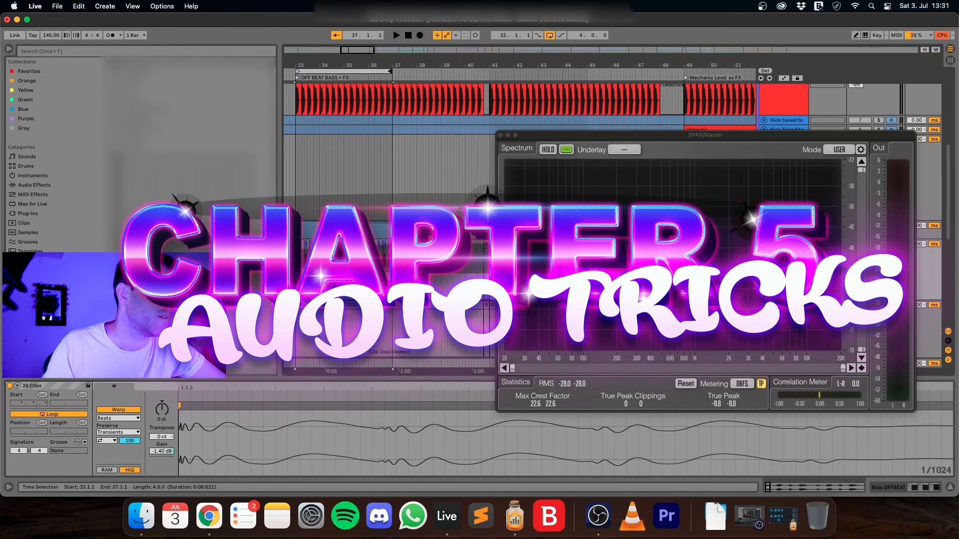
left_click(501, 136)
scroll(313, 279, "up", 10)
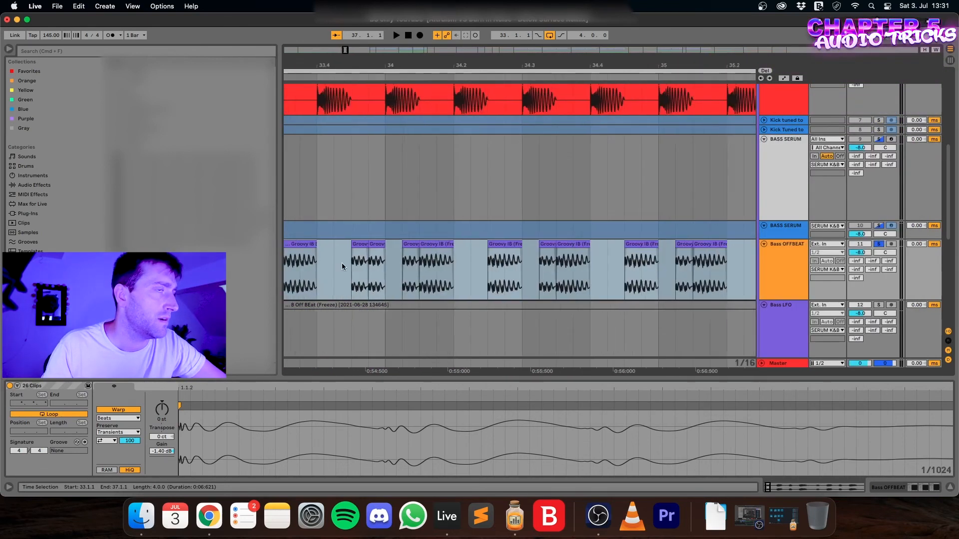
- Try to reverse the hit at 33.1.3 on the Bass OFFBEAT track
scroll(342, 263, "down", 3)
scroll(341, 263, "left", 5)
left_click(381, 257)
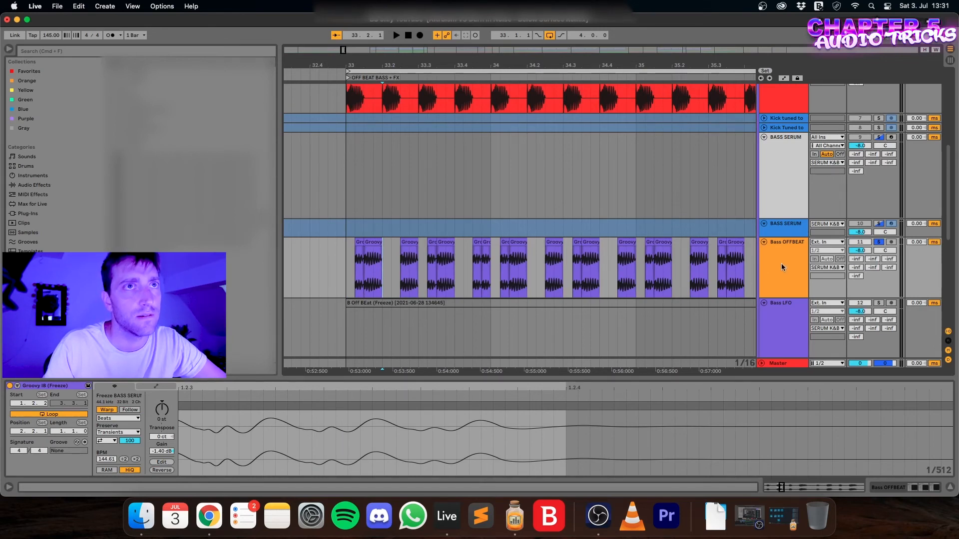
key("Tab")
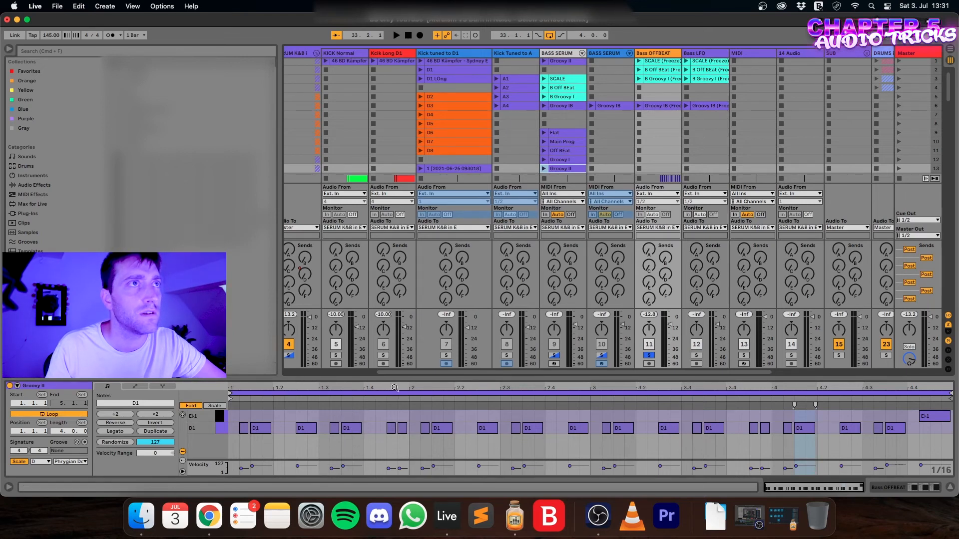
key("Tab")
left_click(373, 244)
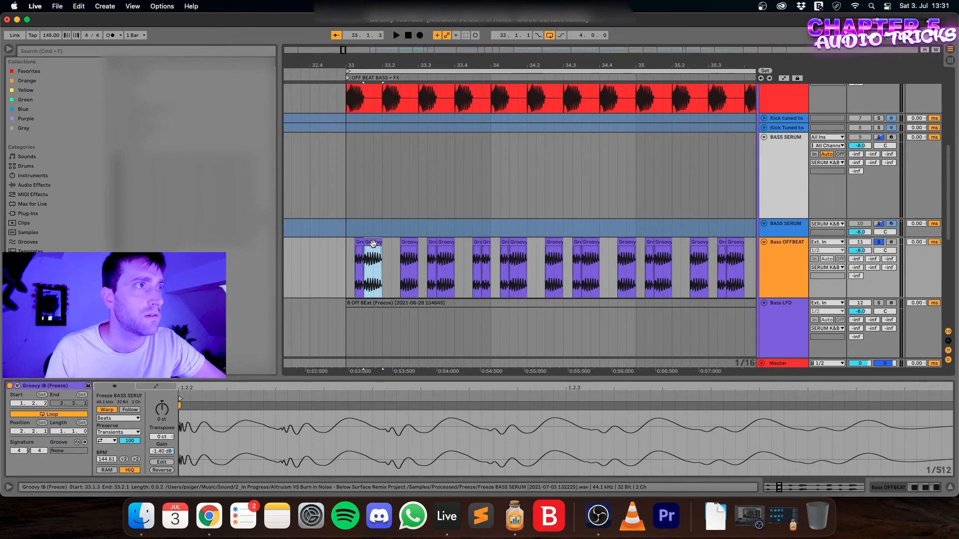
key("r")
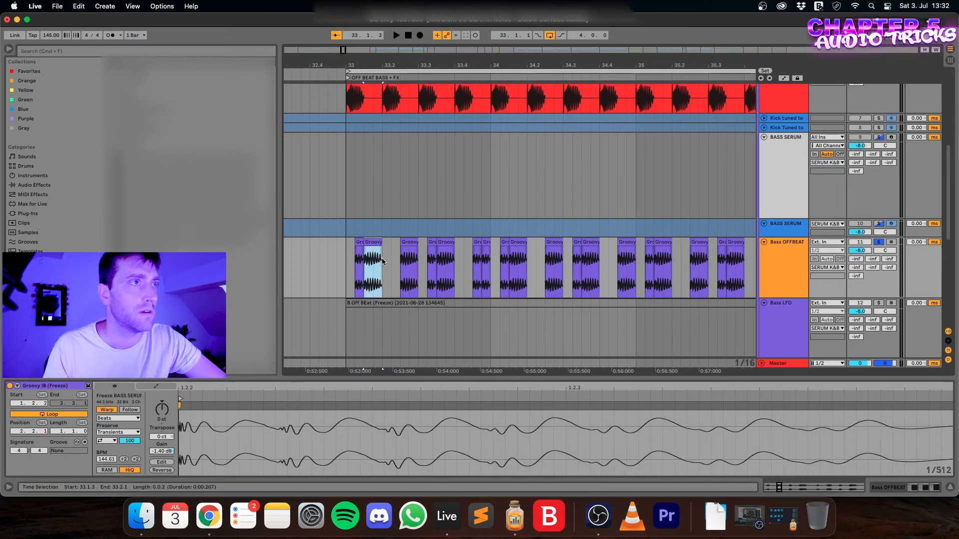
- Reverse the hits at 34.4.3 and 36.3.3, and play the whole pattern from 33.1.1 to 37.1.1
scroll(460, 246, "right", 3)
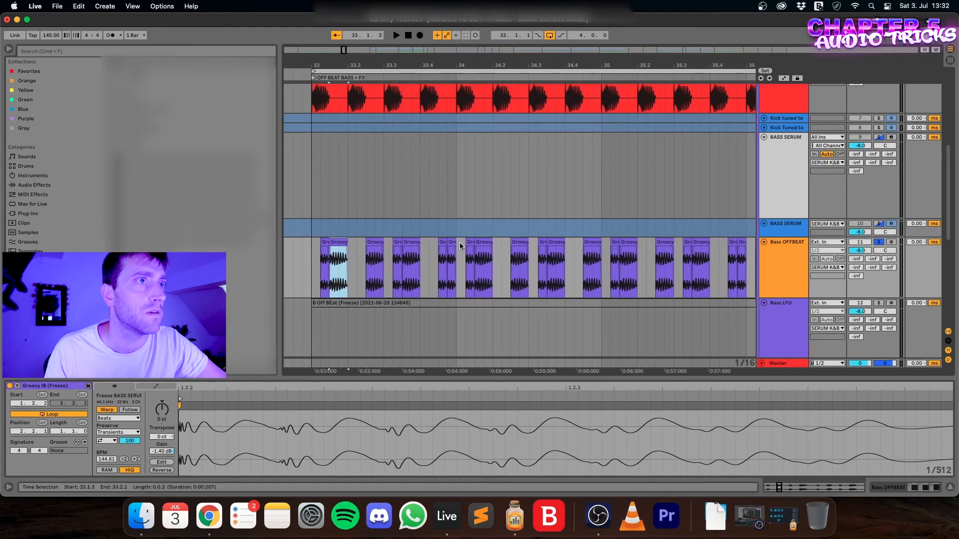
left_click(583, 247)
scroll(569, 247, "down", 2)
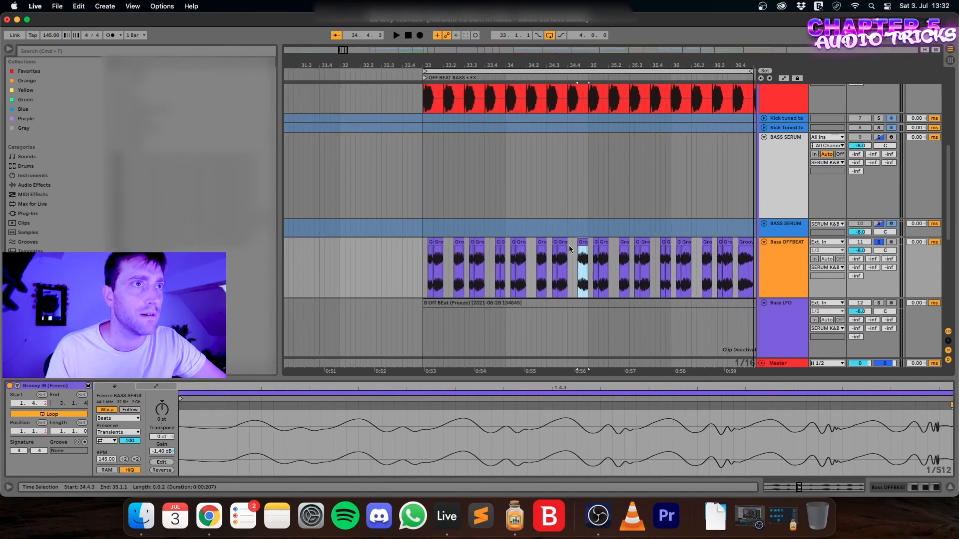
scroll(569, 248, "right", 6)
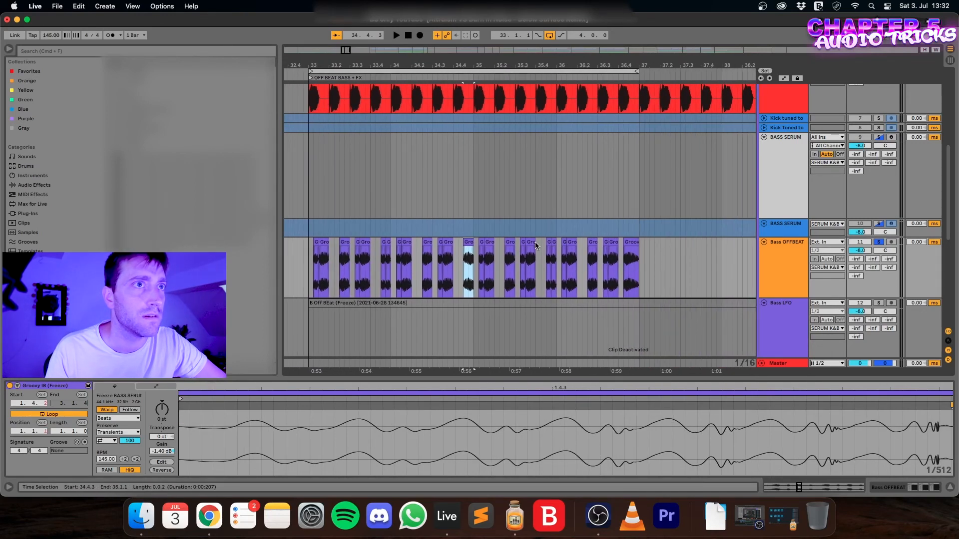
left_click(615, 243)
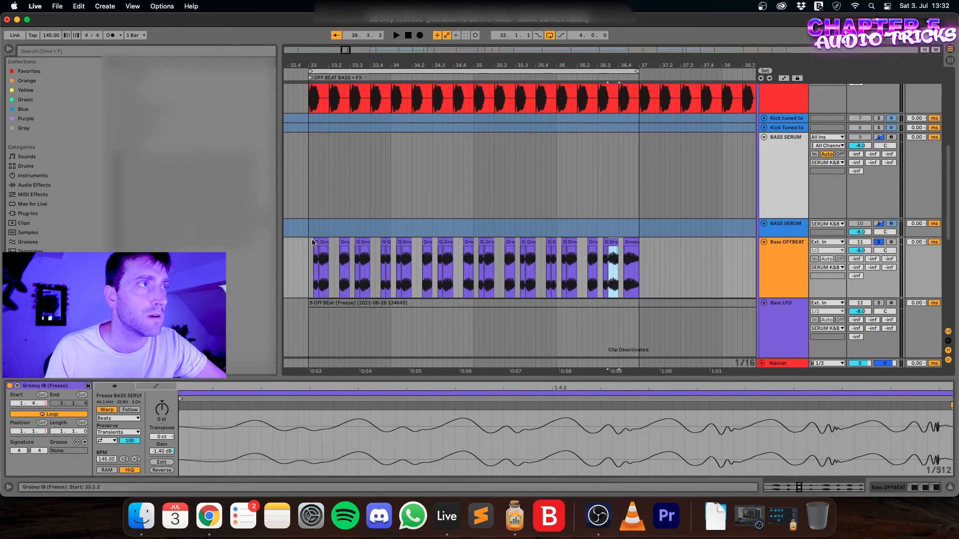
left_click_drag(307, 242, 636, 250)
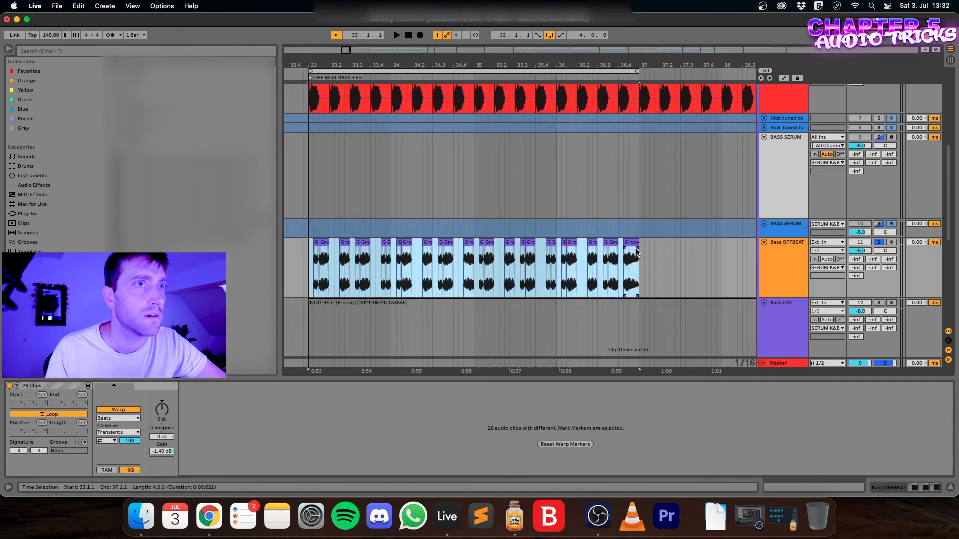
key("space")
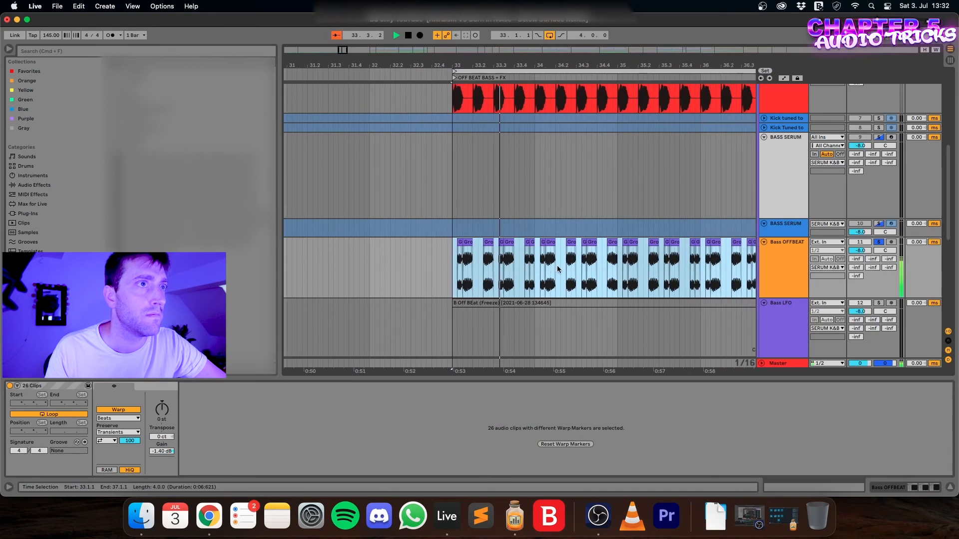
- Return the hit at 36.3.3 to its forward direction and reverse the hit at 36.2.3 instead
left_click(597, 267)
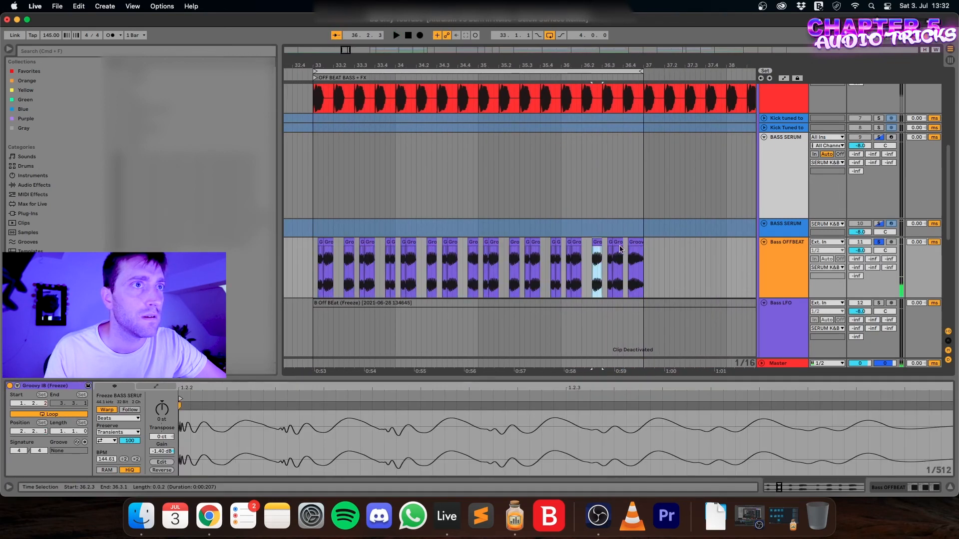
scroll(619, 254, "up", 4)
left_click(620, 244)
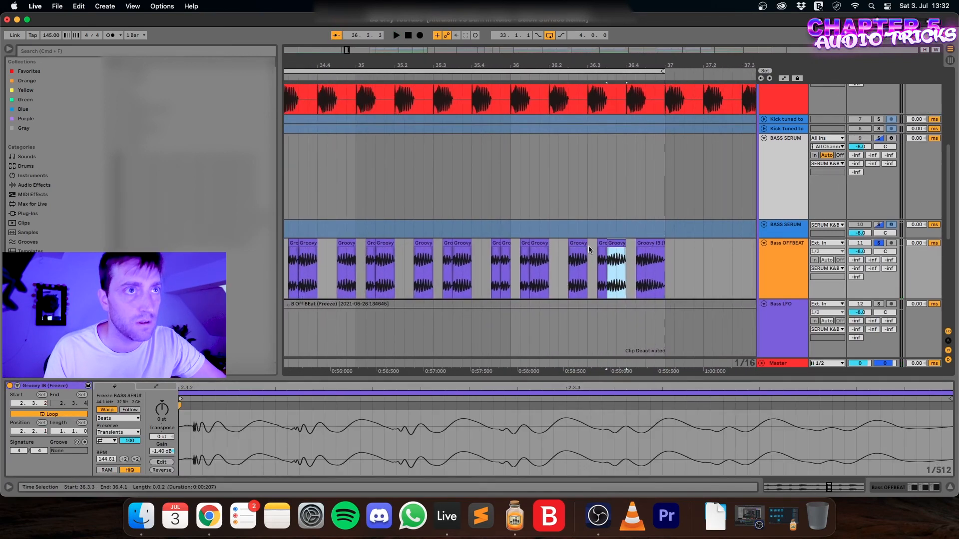
left_click(578, 245)
scroll(545, 262, "left", 3)
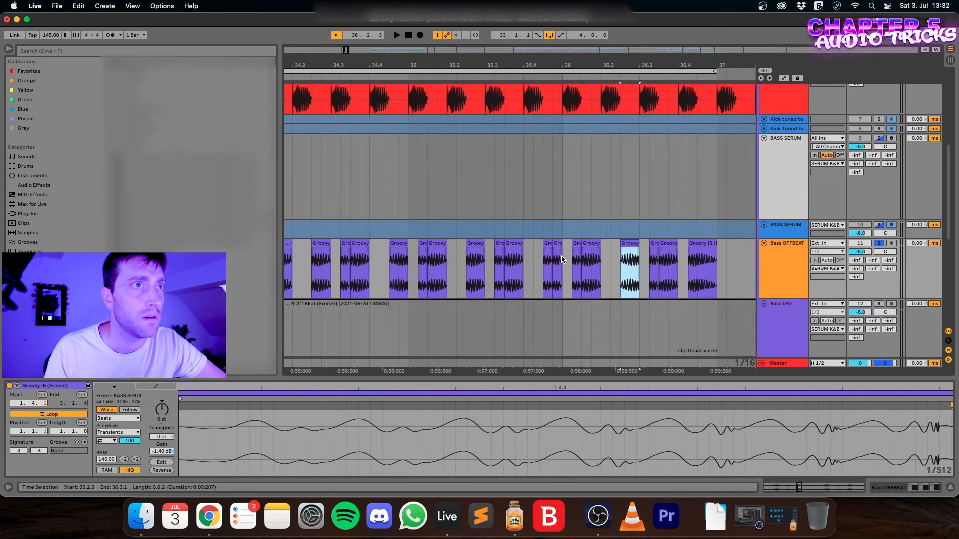
left_click(561, 260)
key("space")
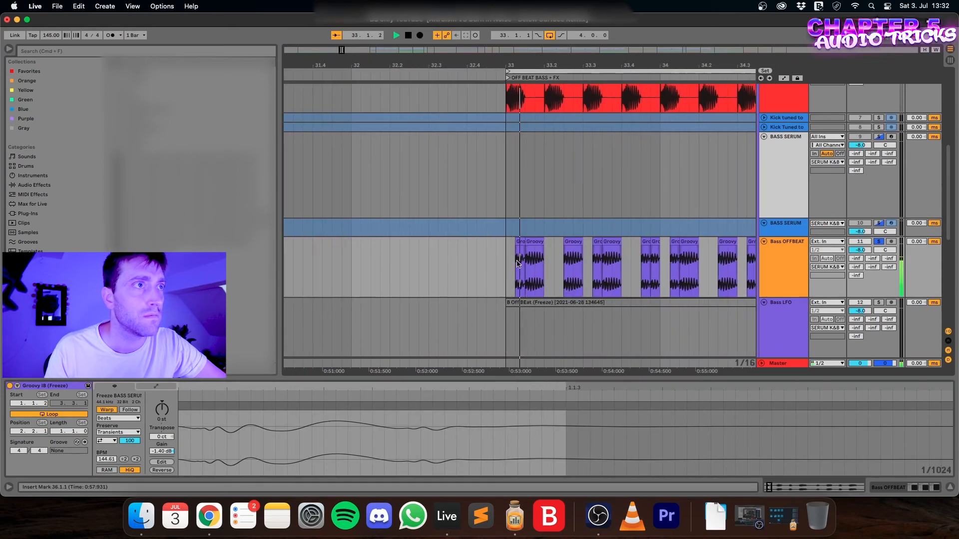
- Reverse the hit at 36.1.3 and set the playback loop from 36.1.1 to 37.1.1 to audition that bar
left_click(601, 242)
key("r")
left_click_drag(575, 251, 704, 250)
key("super+l")
key("space")
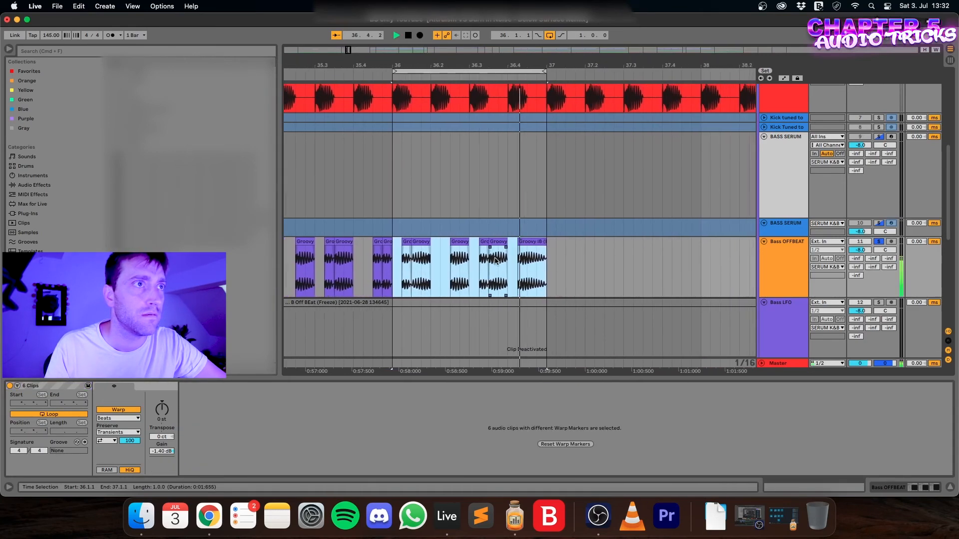
key("space")
- Copy the short hit at 36.1.2 to 36.2.2 and play the looped bar
left_click(488, 247)
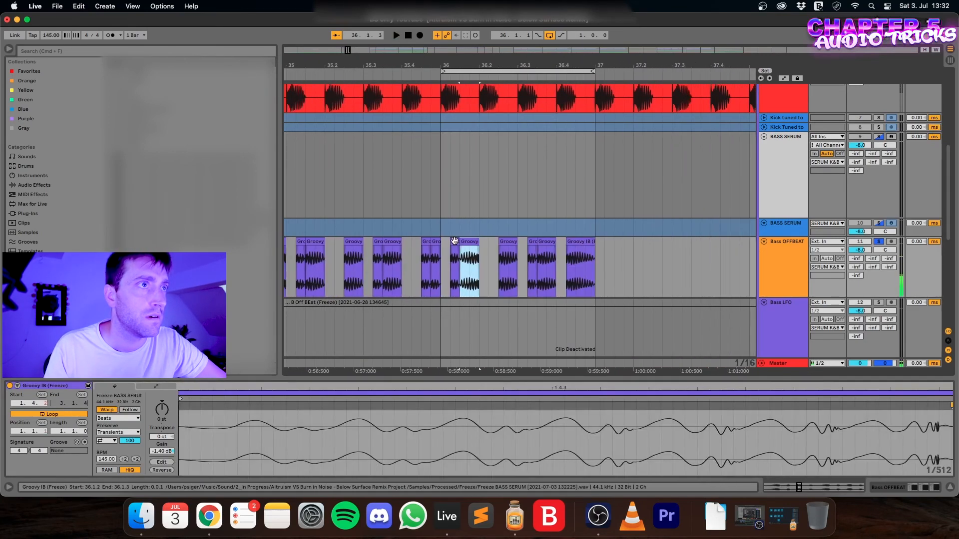
left_click(497, 243, "shift")
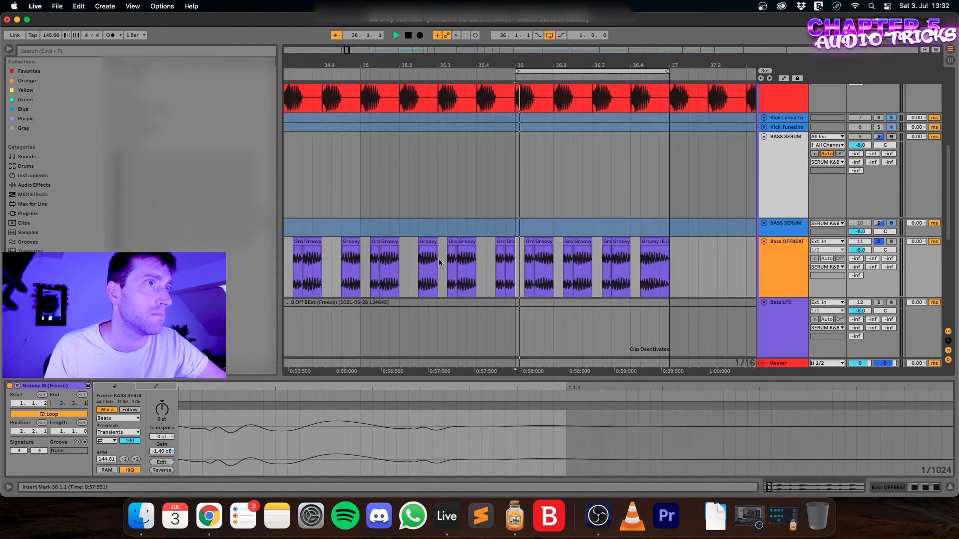
left_click(460, 258)
key("space")
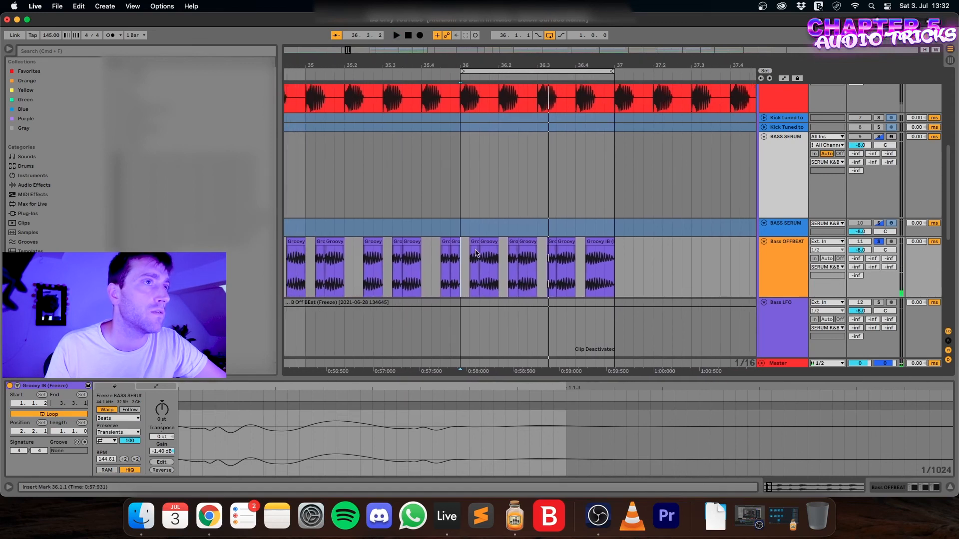
- Add a fade-out covering most of the hit at 36.1.3 and audition it from 36.1.2
left_click_drag(497, 248, 479, 245)
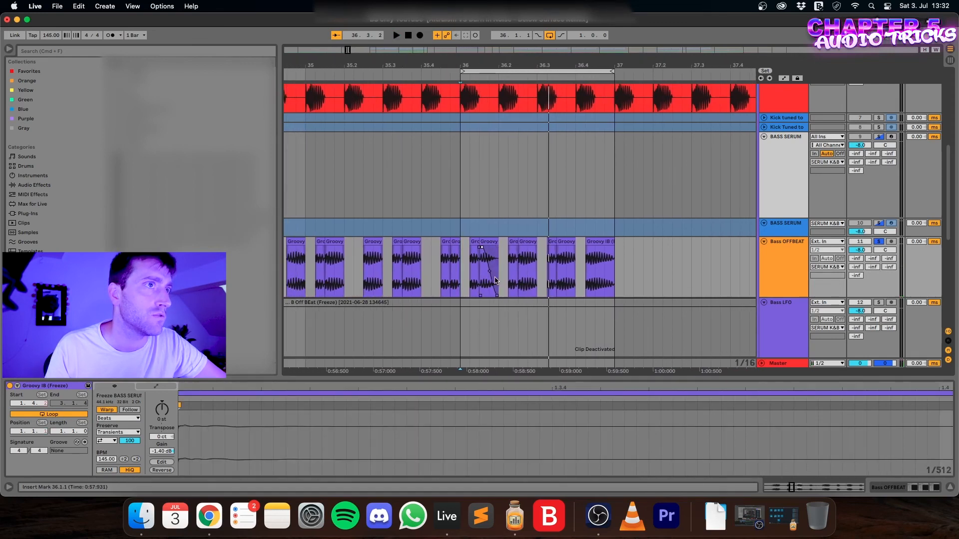
left_click(471, 277)
key("space")
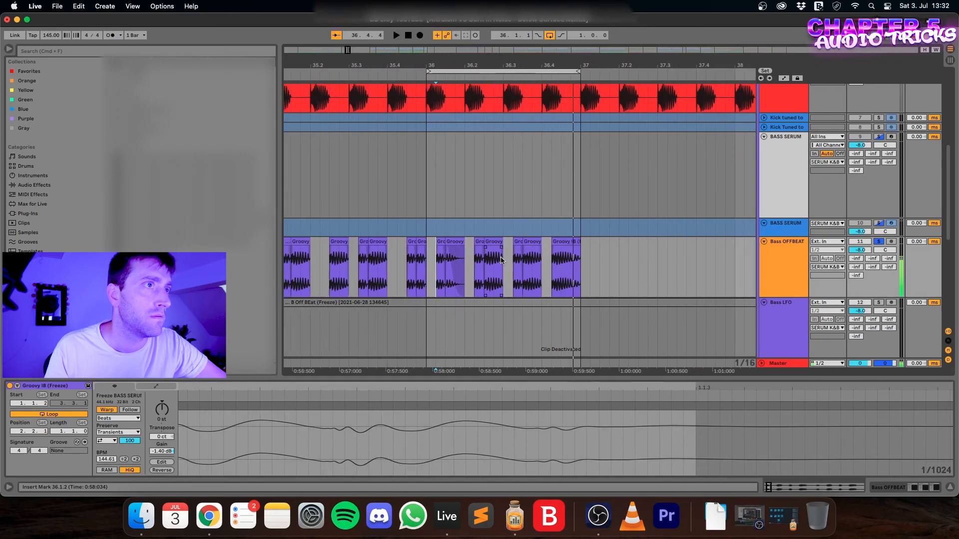
key("space")
left_click(520, 267)
key("space")
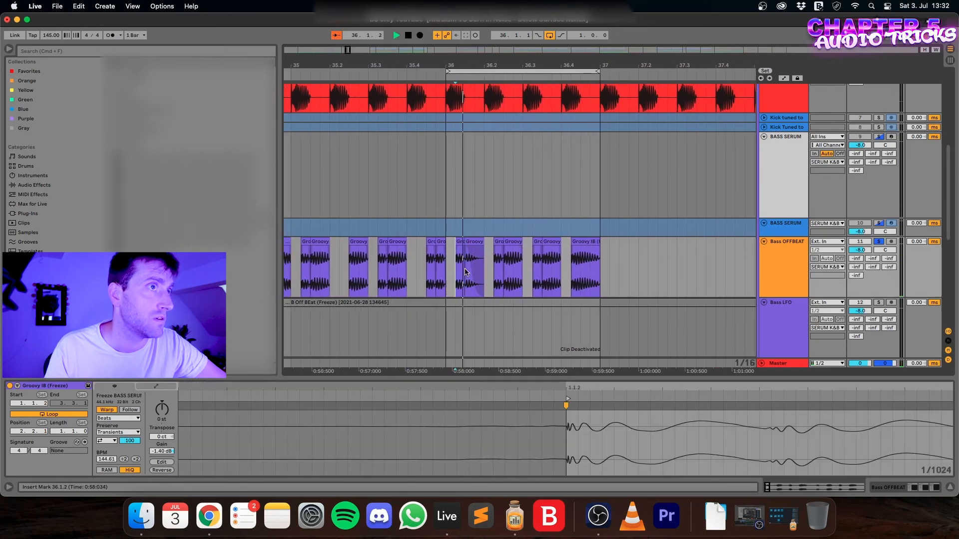
key("space")
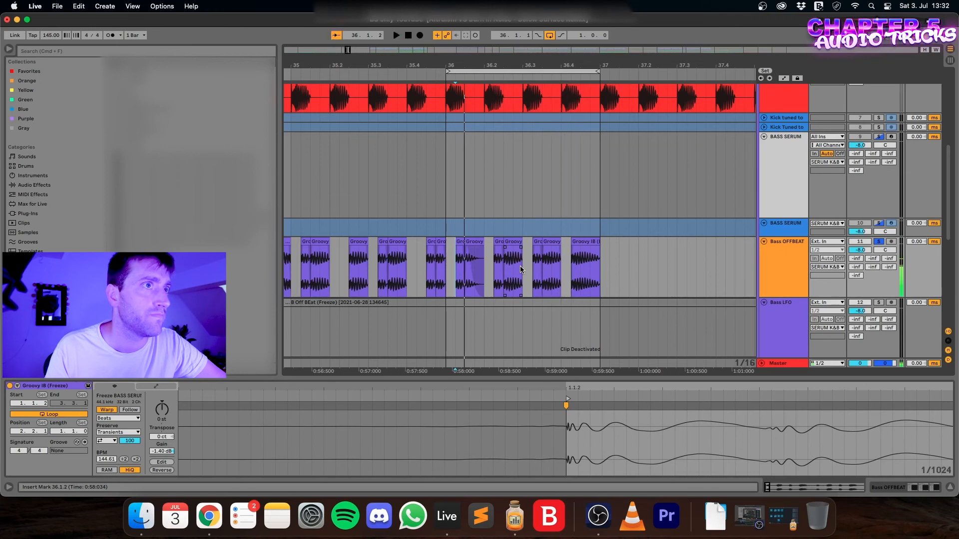
- Halve the clip tempo of the hit at 34.2.3 to 72.30 BPM
key("minus")
key("minus")
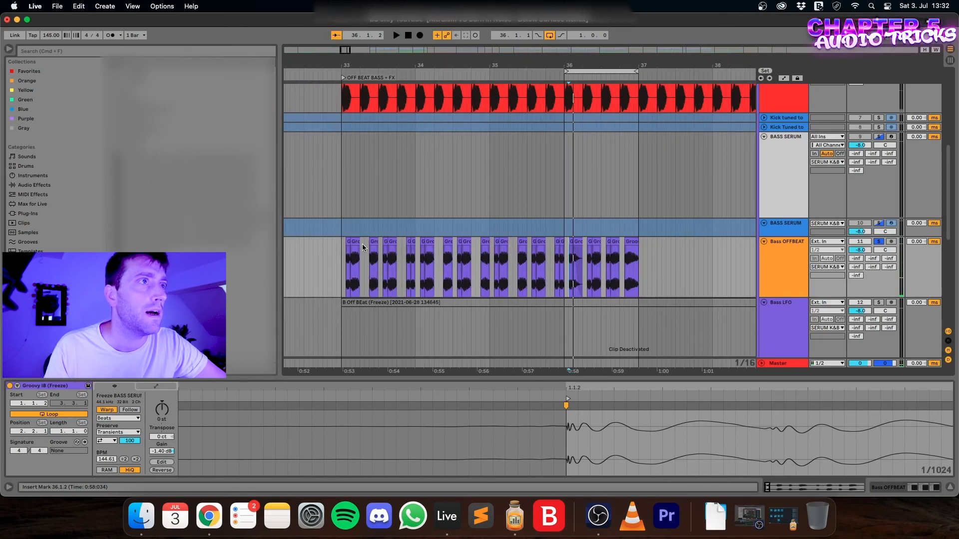
left_click(447, 239)
scroll(338, 280, "left", 1)
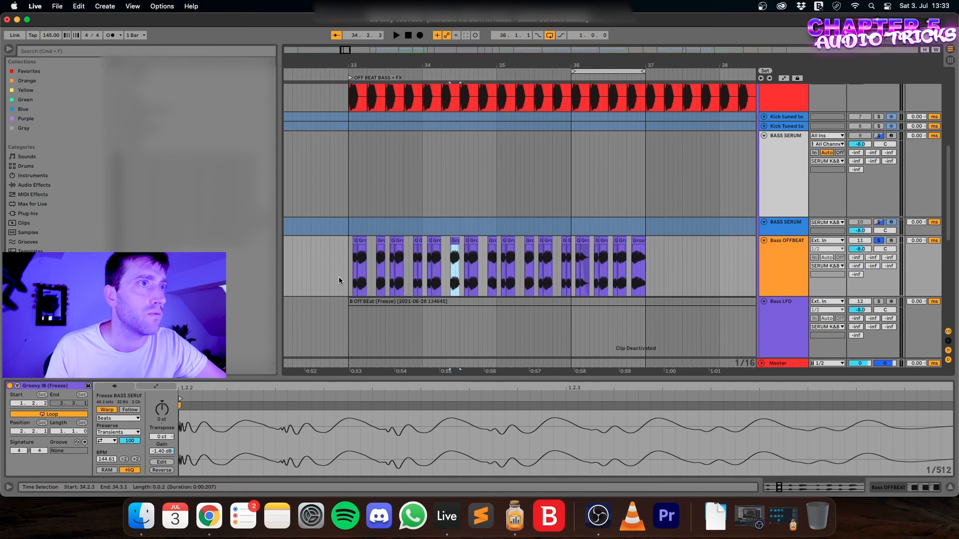
key("plus")
key("plus")
key("plus")
key("plus")
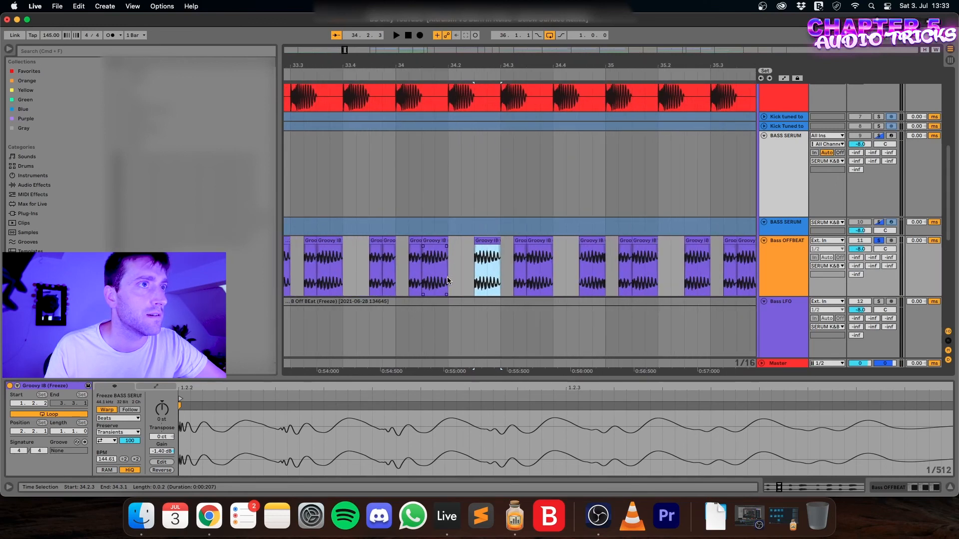
key("plus")
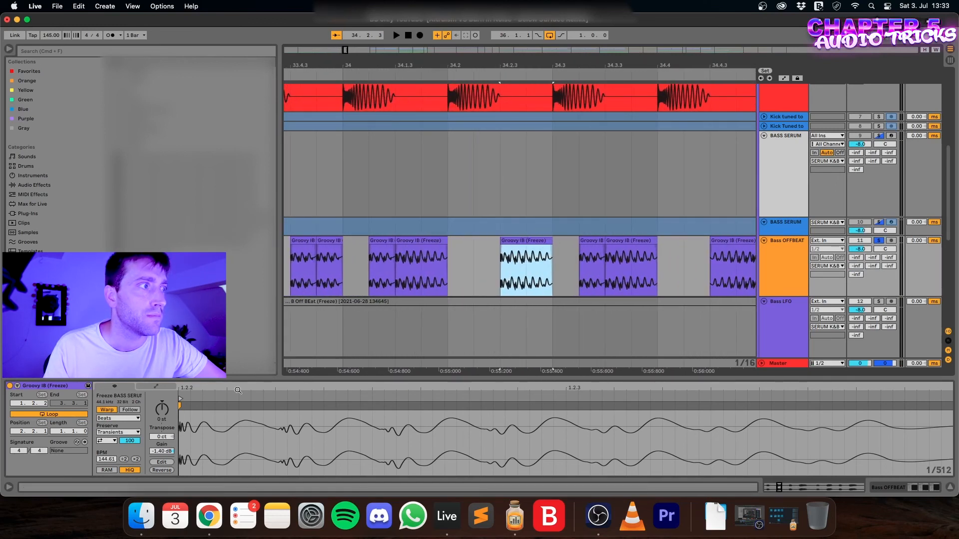
left_click(124, 459)
- Select the first half of the shortened hit, from 34.2.3 to 34.2.4, and play it
left_click(531, 272)
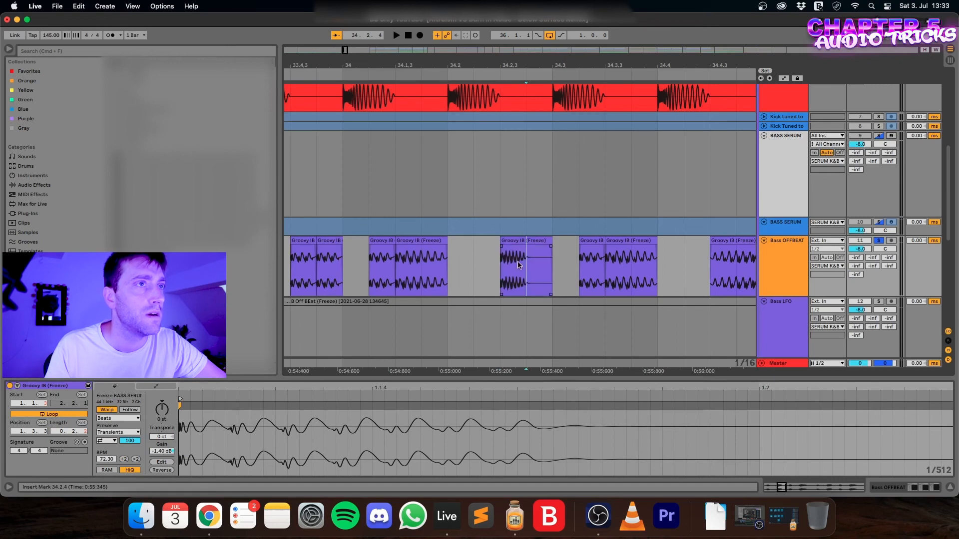
left_click(503, 240)
left_click_drag(499, 269, 532, 270)
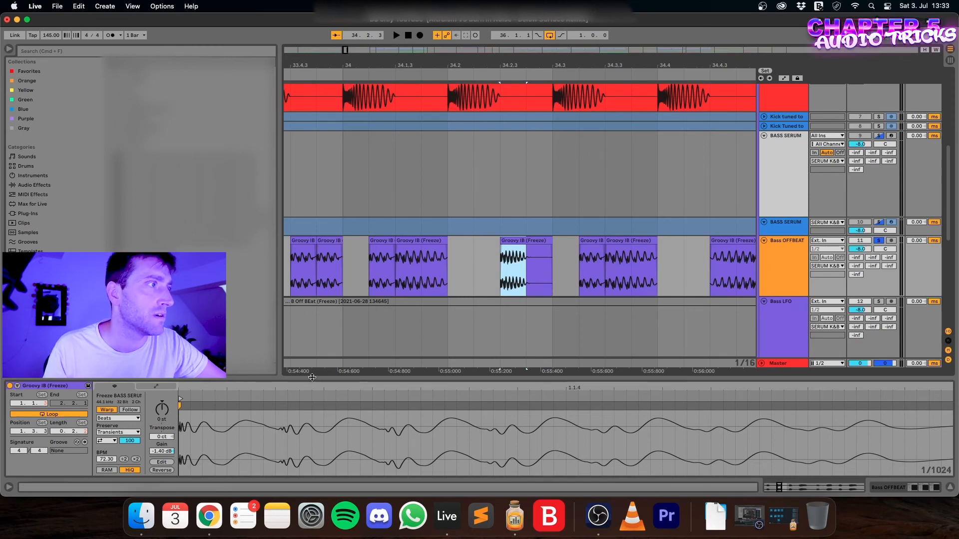
scroll(520, 265, "up", 5)
scroll(520, 265, "down", 1)
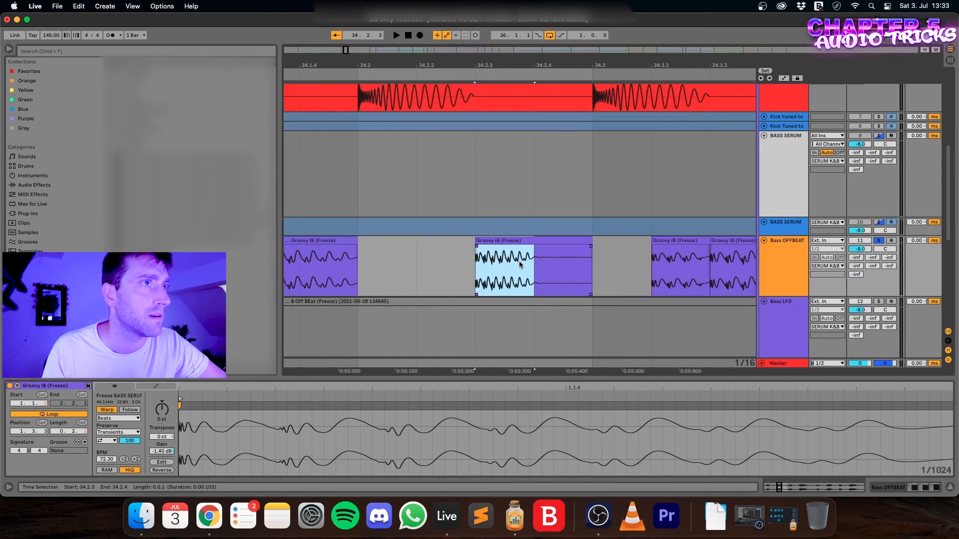
key("space")
key("space")
scroll(499, 264, "left", 3)
- Set the warp mode of the hit at 34.2.3 to Texture and play it
left_click(498, 245)
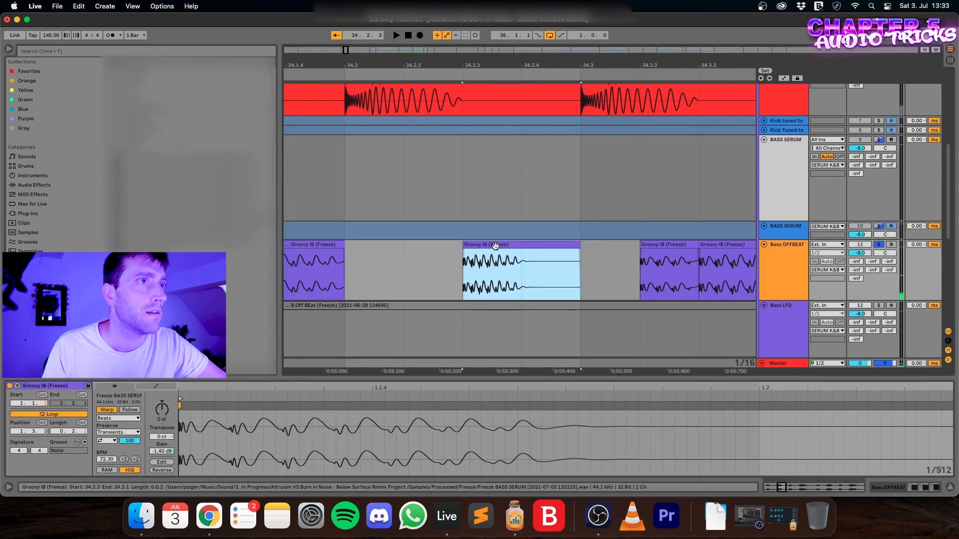
left_click(119, 432)
left_click(117, 419)
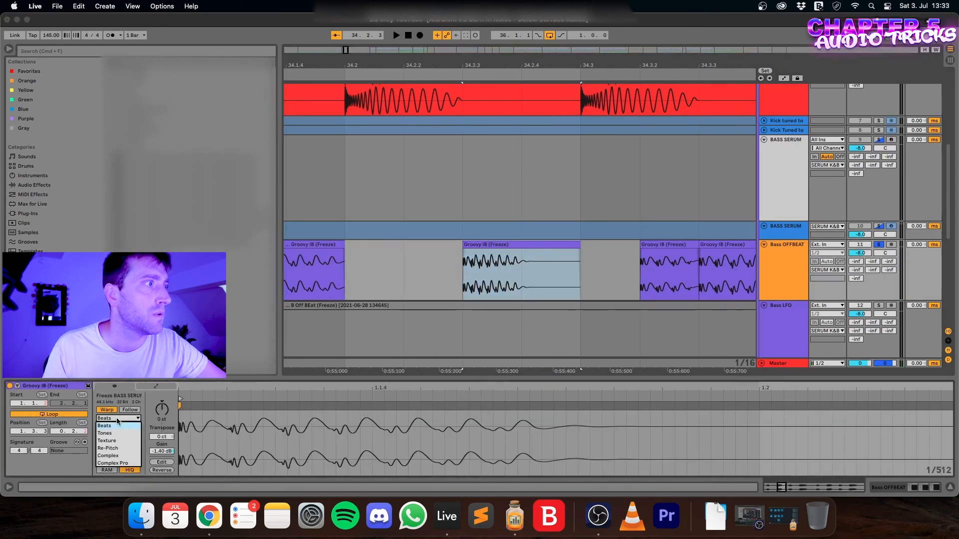
left_click(114, 442)
left_click(444, 251)
key("space")
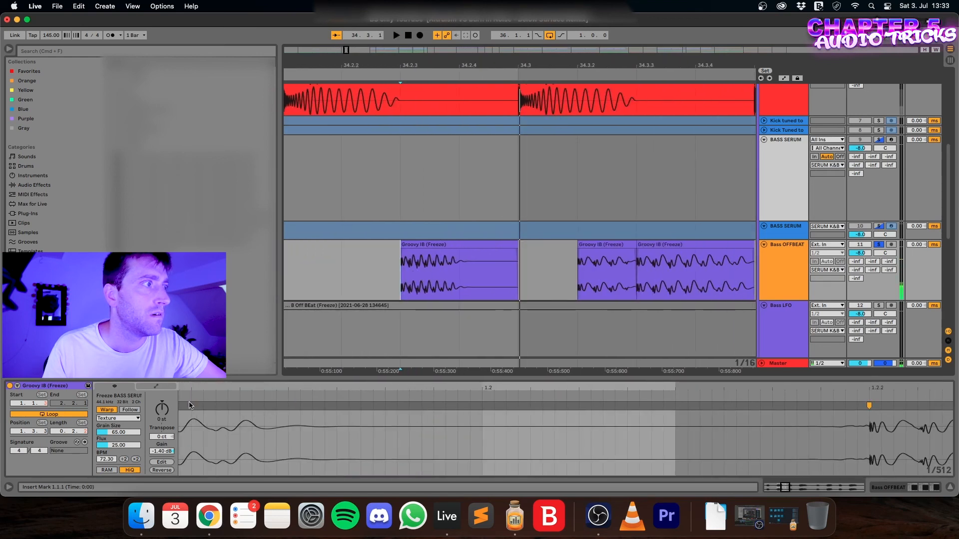
- Raise the Texture grain size of the hit at 34.2.3 while auditioning the result
left_click_drag(118, 432, 124, 434)
scroll(316, 301, "left", 5)
key("space")
left_click_drag(123, 433, 123, 389)
key("space")
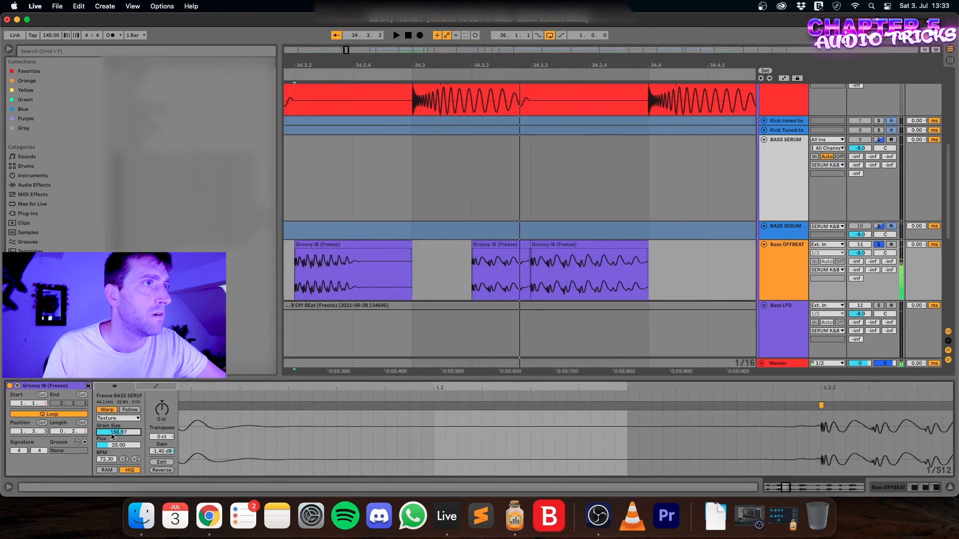
- Play the offbeat bass from 34.1.2 to hear the Texture-warped hit in context, and select the hit at 34.2.3
scroll(367, 274, "down", 6)
left_click(365, 274)
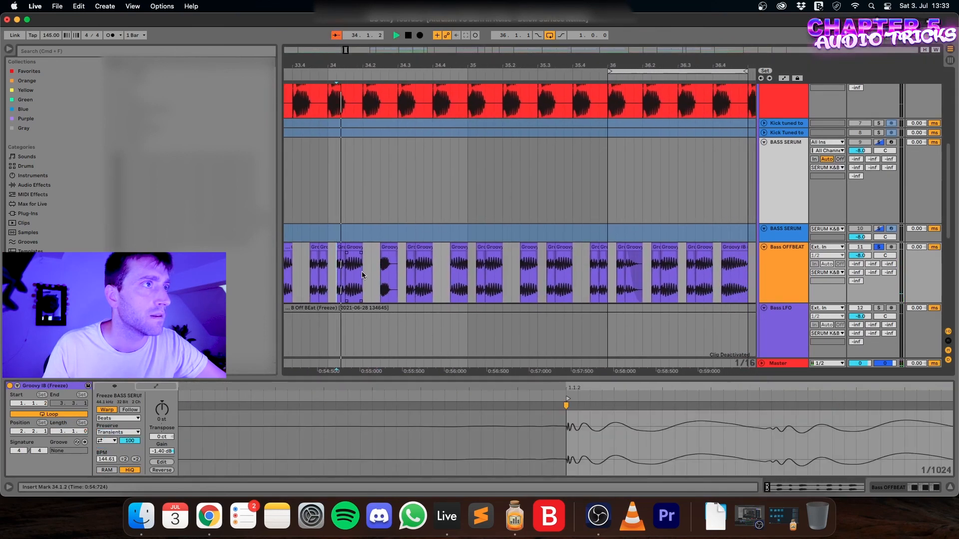
key("space")
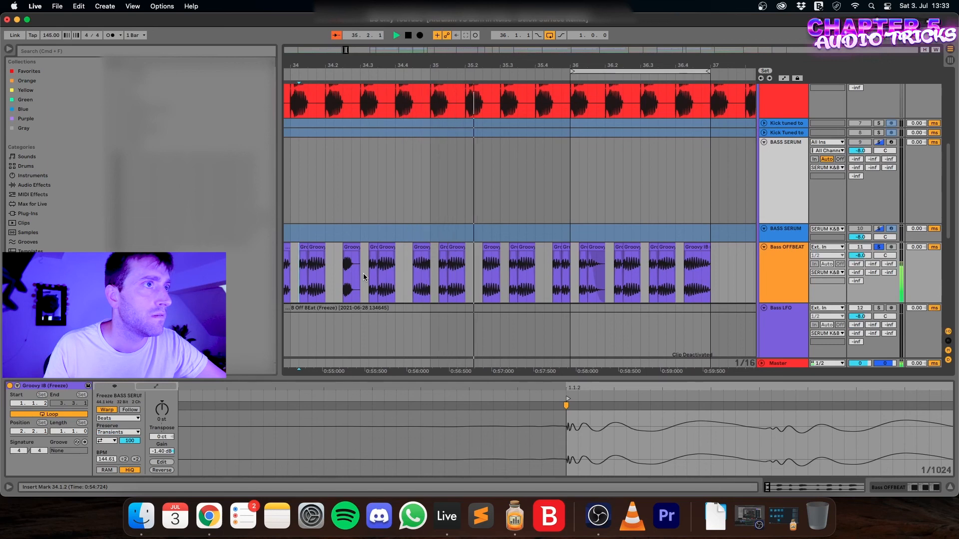
left_click(358, 278)
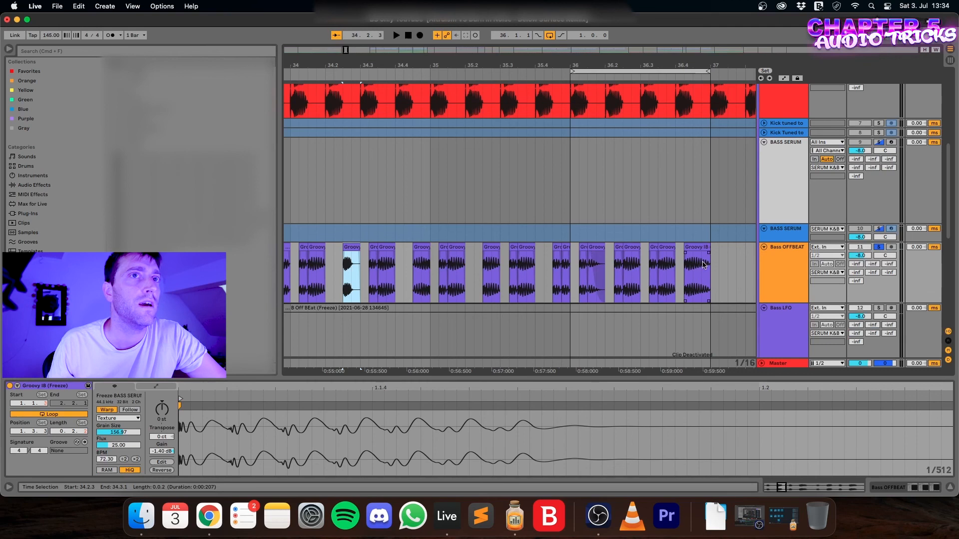
left_click(788, 230)
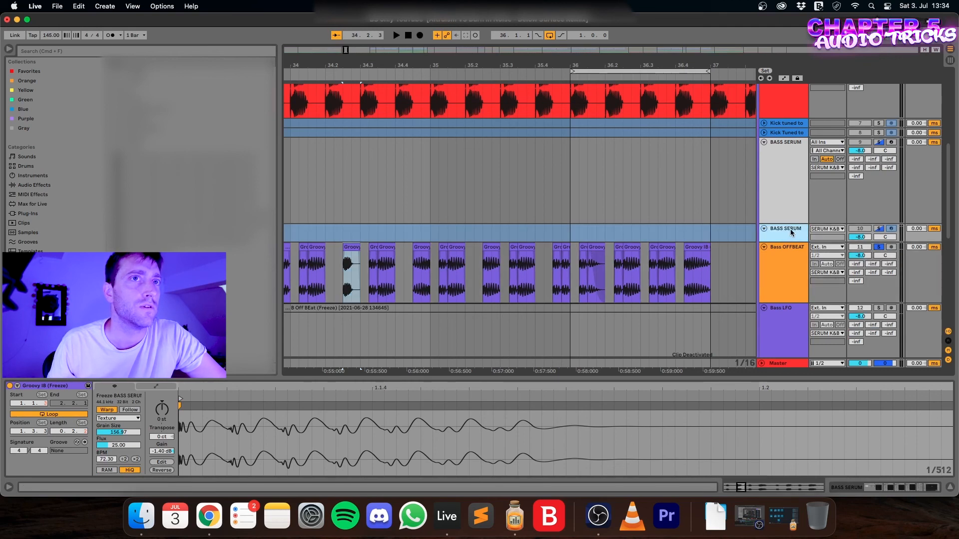
key("Tab")
key("Tab")
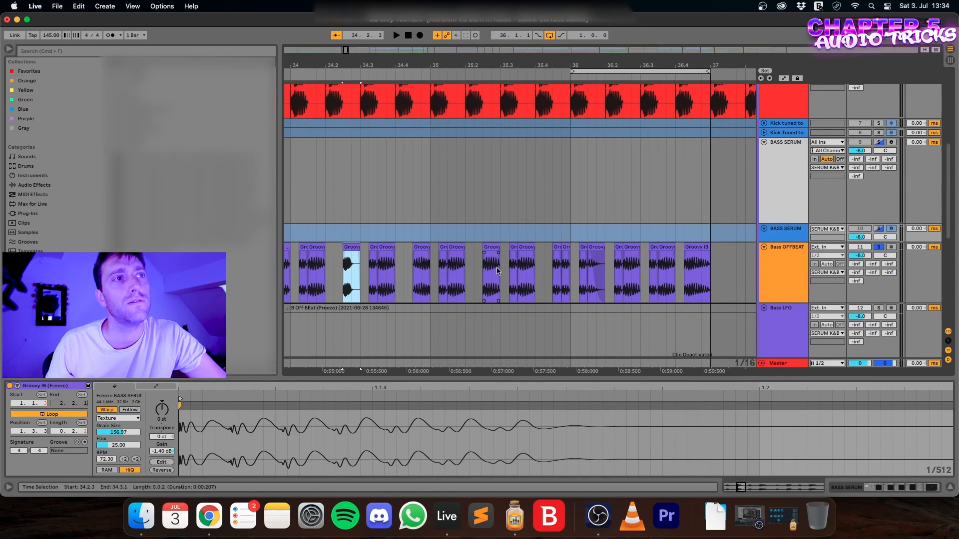
- Consolidate all the offbeat bass hits from 33.1.1 to 37.1.1 on the Bass OFFBEAT track into one clip
scroll(482, 264, "down", 5)
left_click_drag(299, 251, 608, 255)
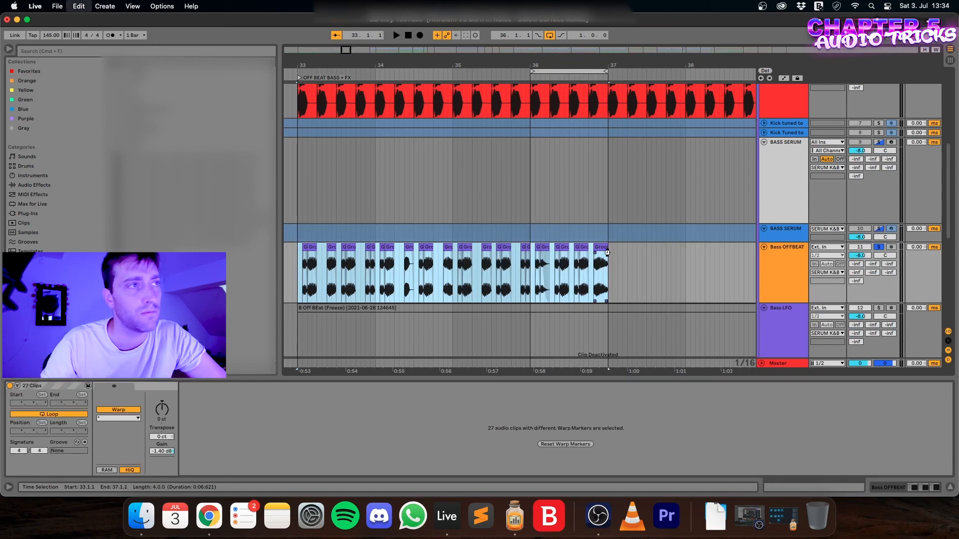
key("super+j")
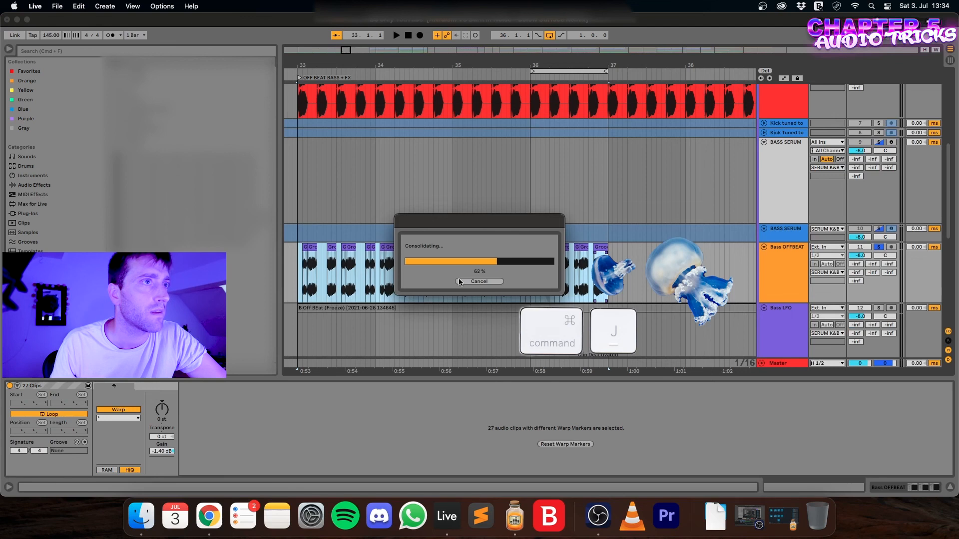
- Try splitting the consolidated bass clip at 34.3.3 and 34.4.1 and deleting the hit between the two cuts
left_click(428, 264)
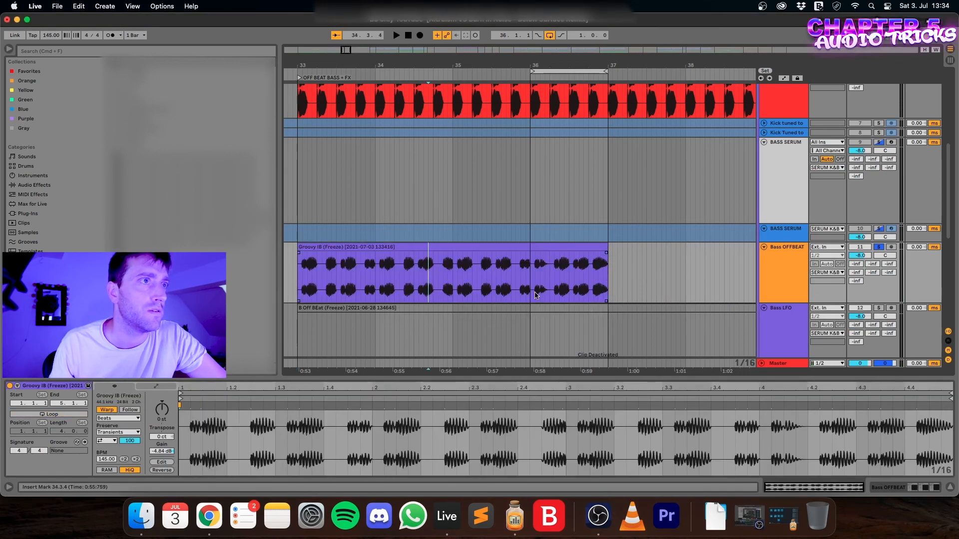
scroll(428, 273, "up", 5)
left_click(422, 272)
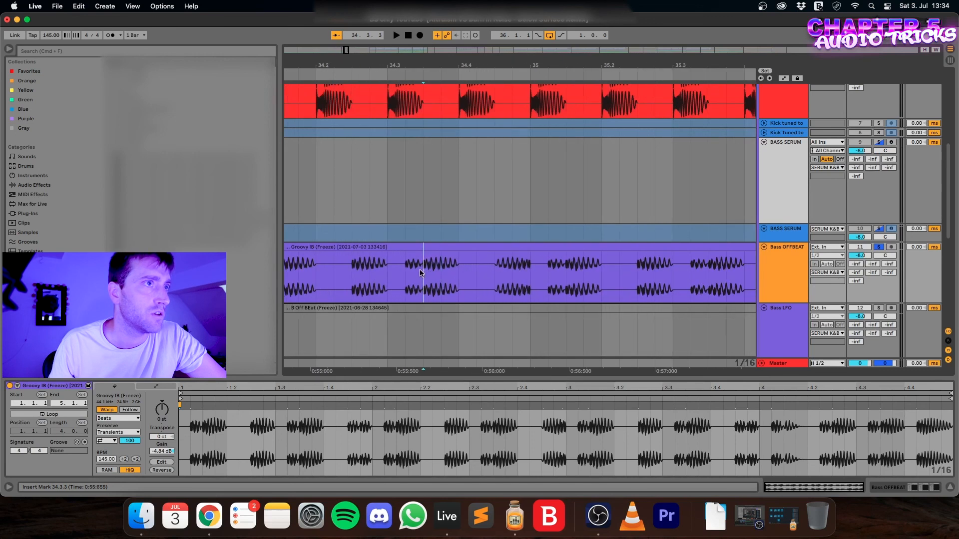
key("super+e")
left_click(458, 270)
key("super+e")
left_click(442, 246)
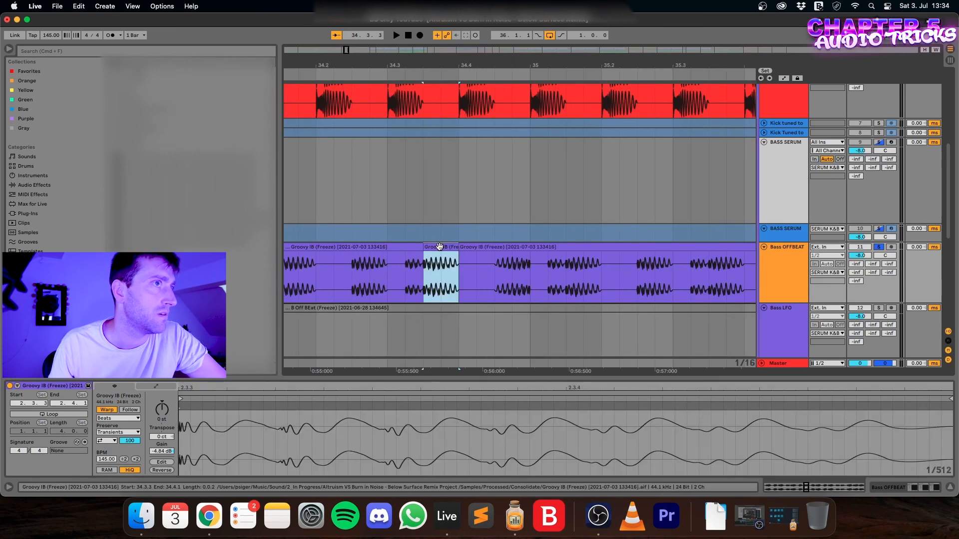
key("Delete")
left_click_drag(429, 254, 440, 268)
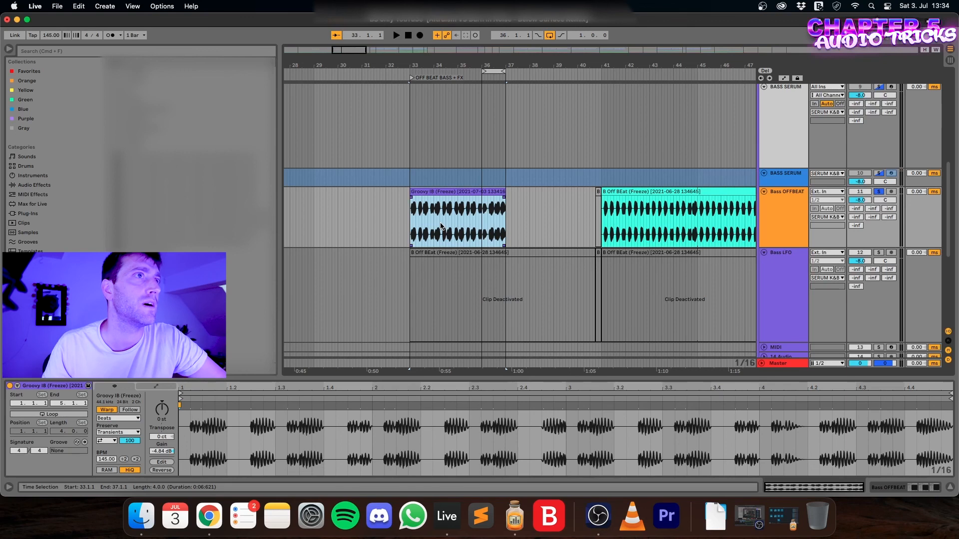
- Place the insert marker at 33.1.2, near the start of the consolidated bass clip
scroll(434, 230, "up", 3)
scroll(393, 226, "up", 2)
left_click(401, 226)
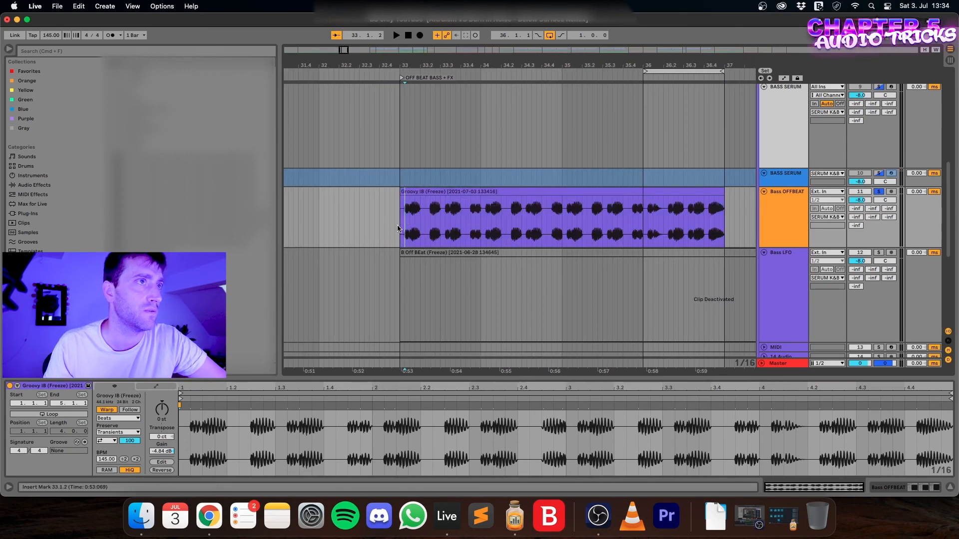